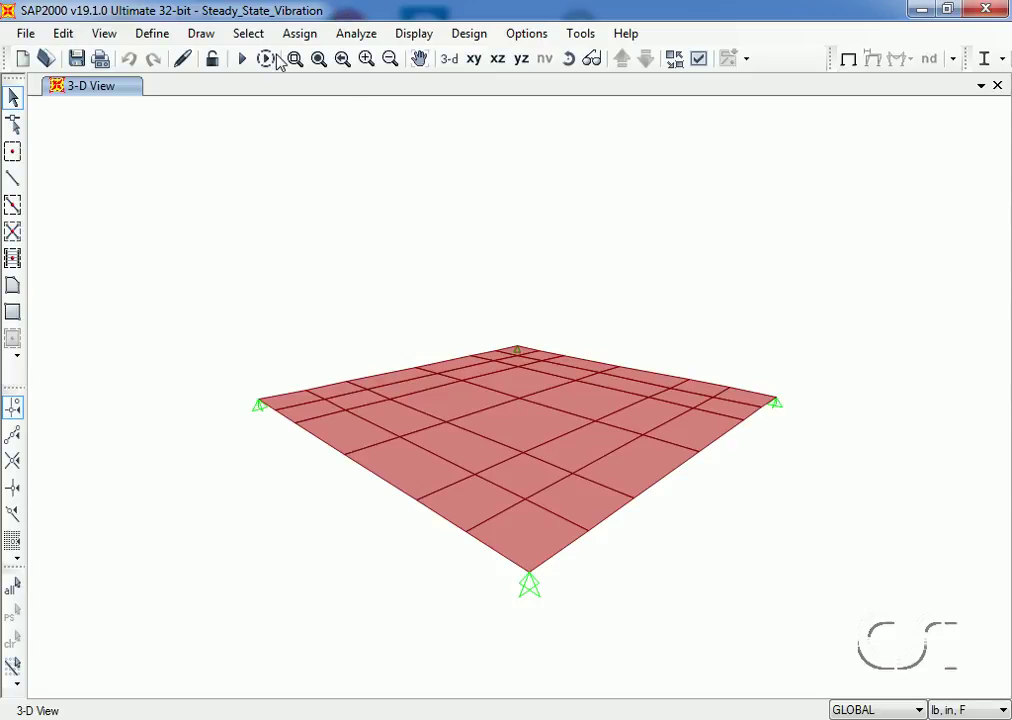
- Add a load pattern SDEAD of type Super Dead with self-weight multiplier 0
{"action": "left_click", "coordinate": [152, 33]}
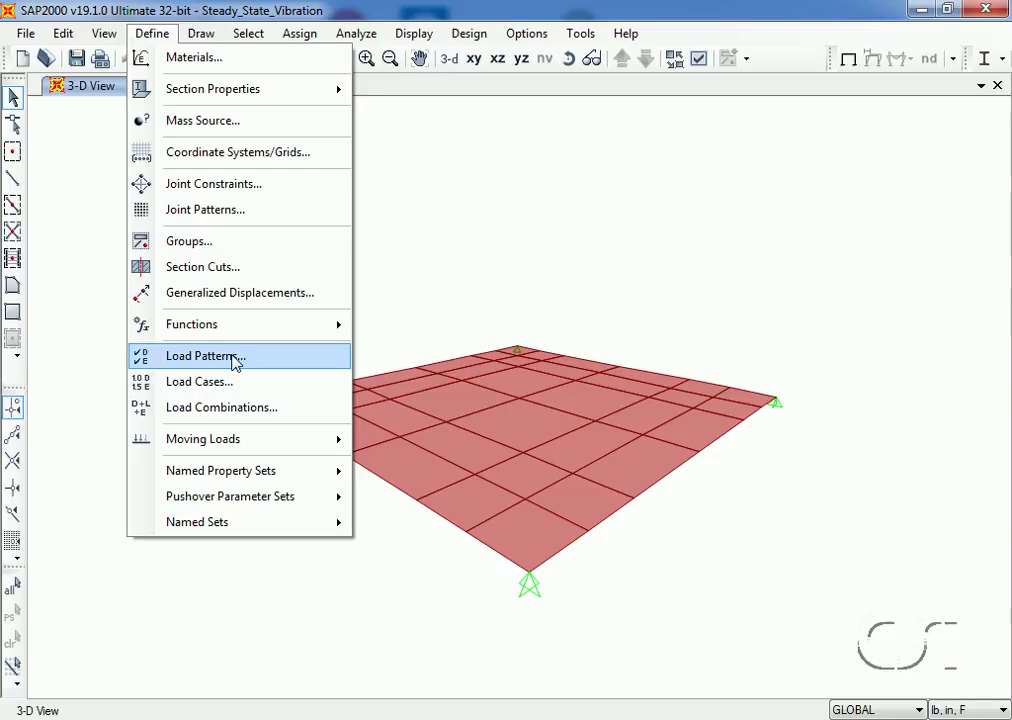
{"action": "left_click", "coordinate": [209, 361]}
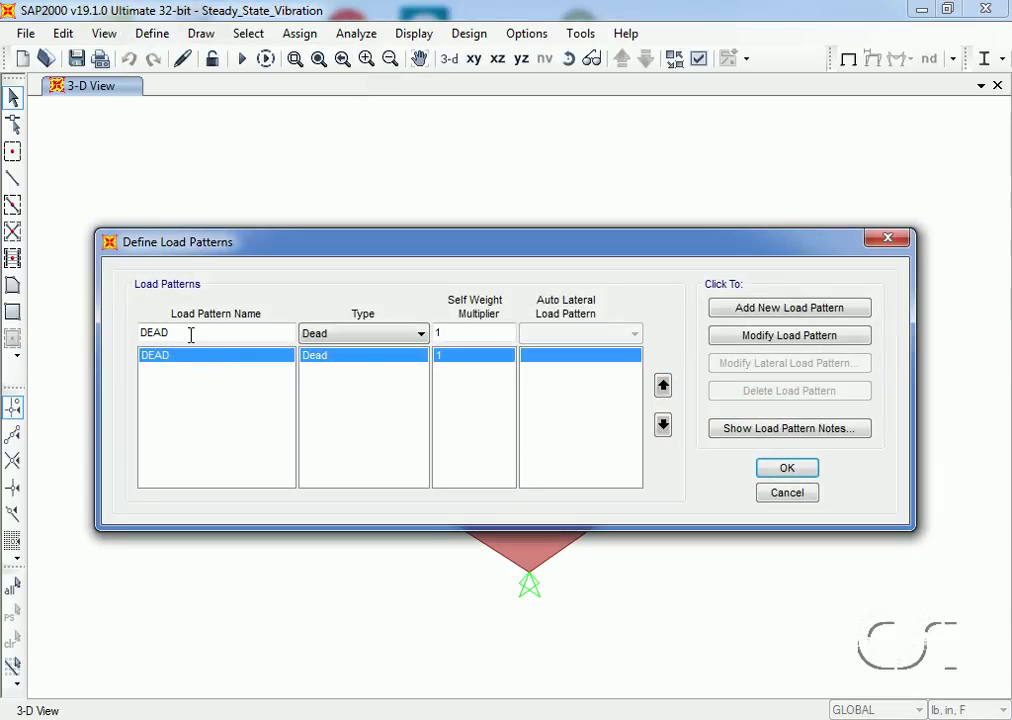
{"action": "double_click", "coordinate": [192, 331]}
{"action": "type", "text": "SDEAD"}
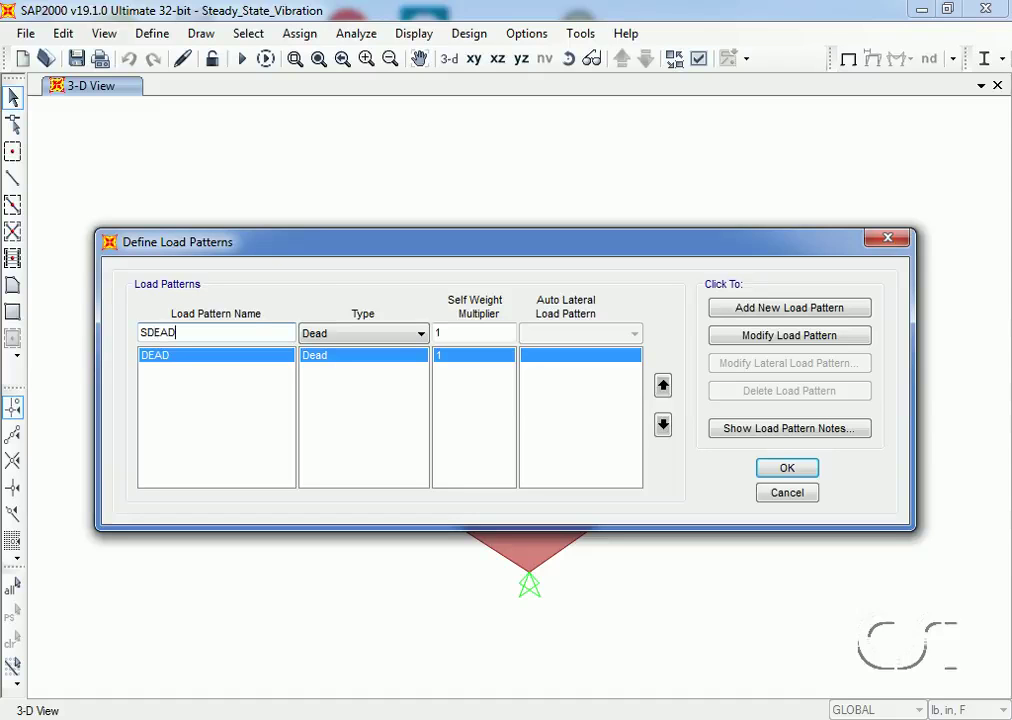
{"action": "left_click", "coordinate": [320, 334]}
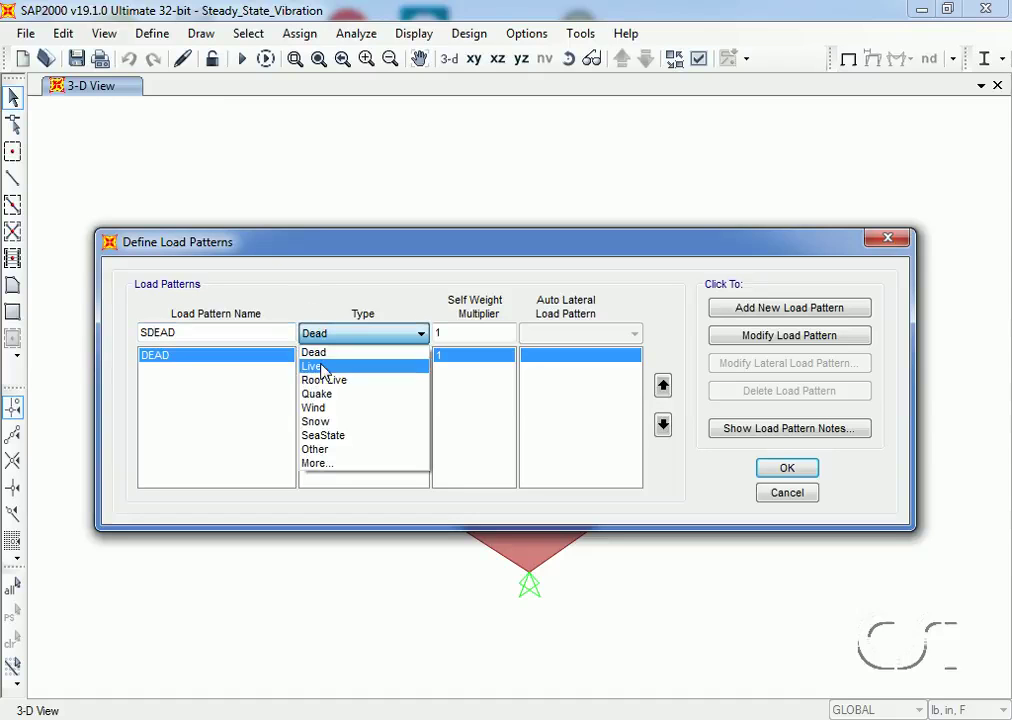
{"action": "left_click", "coordinate": [314, 474]}
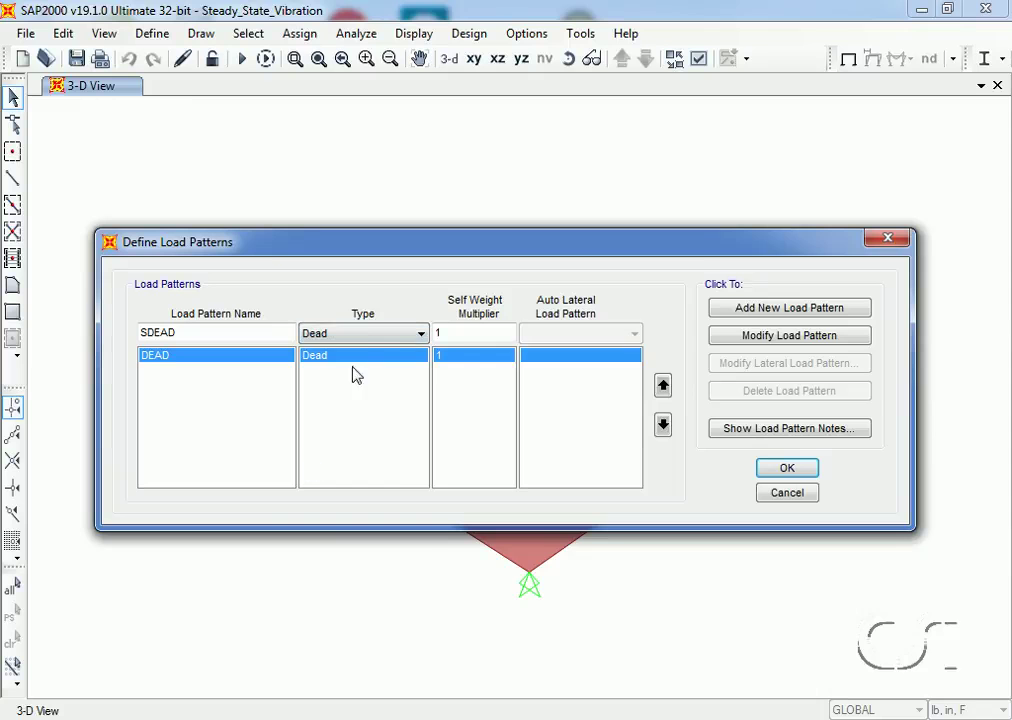
{"action": "left_click", "coordinate": [369, 333]}
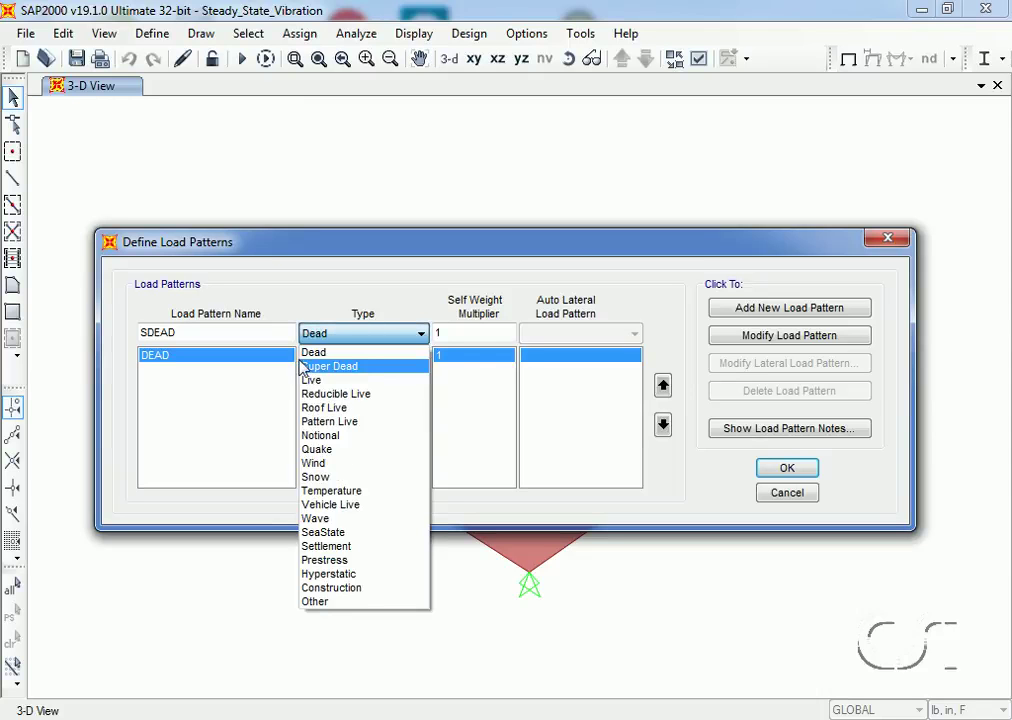
{"action": "left_click", "coordinate": [325, 367]}
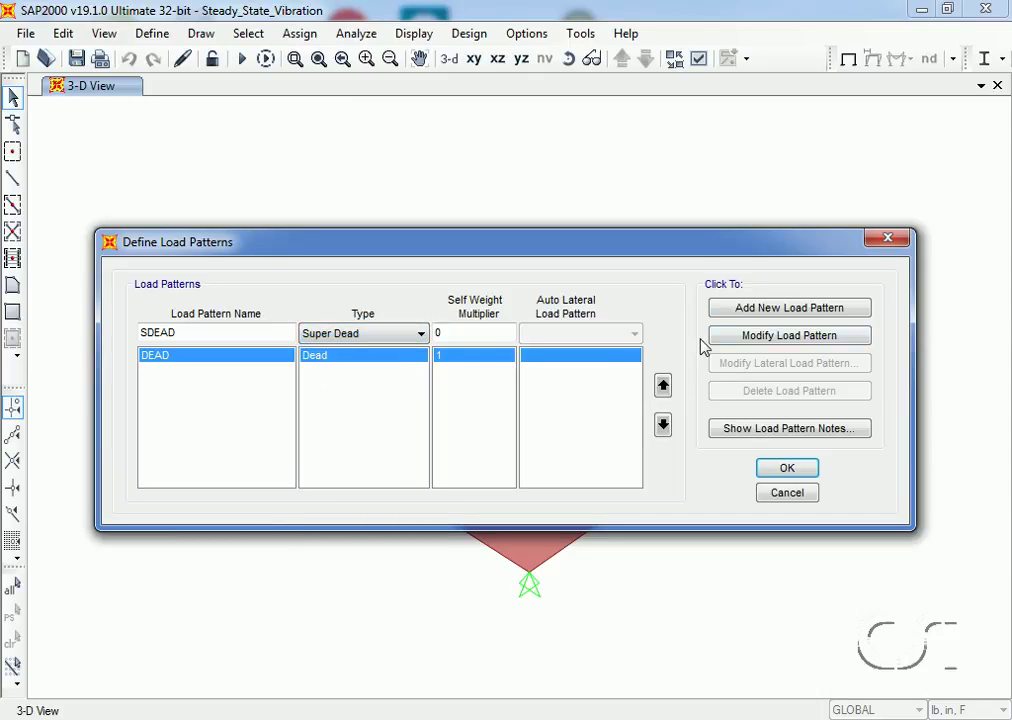
{"action": "left_click", "coordinate": [810, 310]}
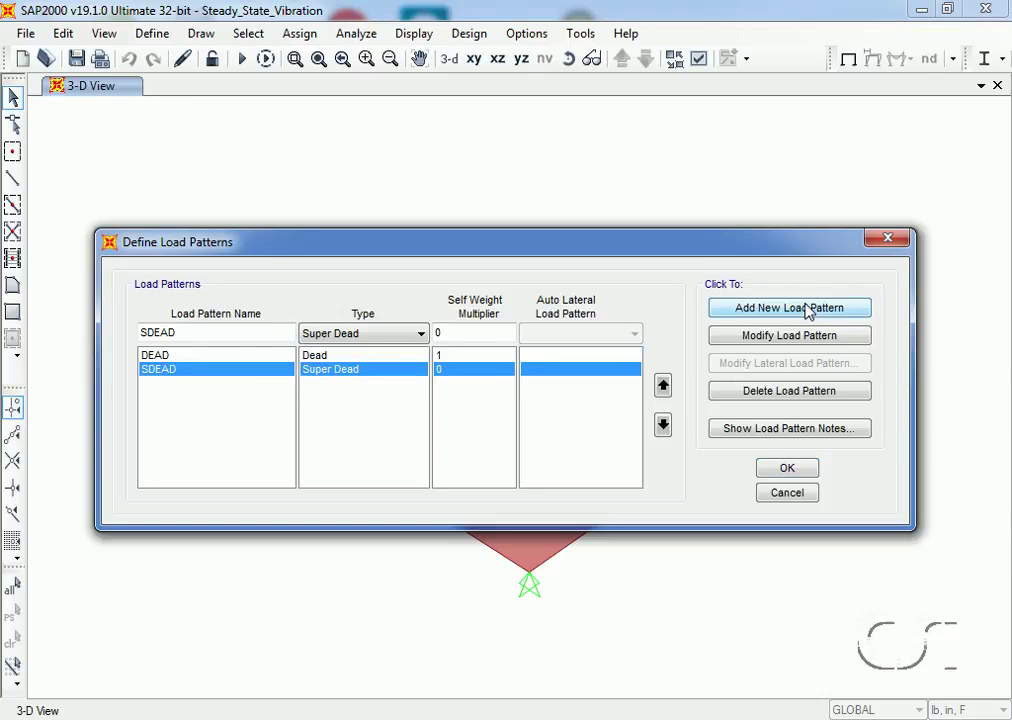
- Add a load pattern STEADY_STATE of type Other and confirm the load patterns
{"action": "double_click", "coordinate": [208, 333]}
{"action": "type", "text": "STEAD"}
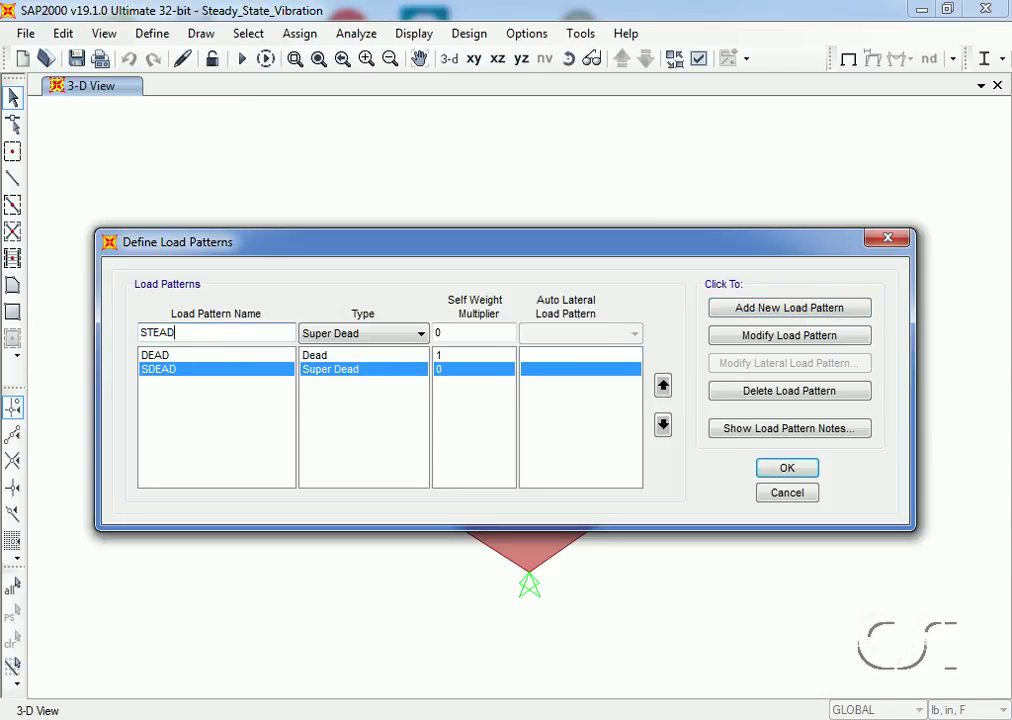
{"action": "type", "text": "Y_STATE"}
{"action": "left_click", "coordinate": [312, 339]}
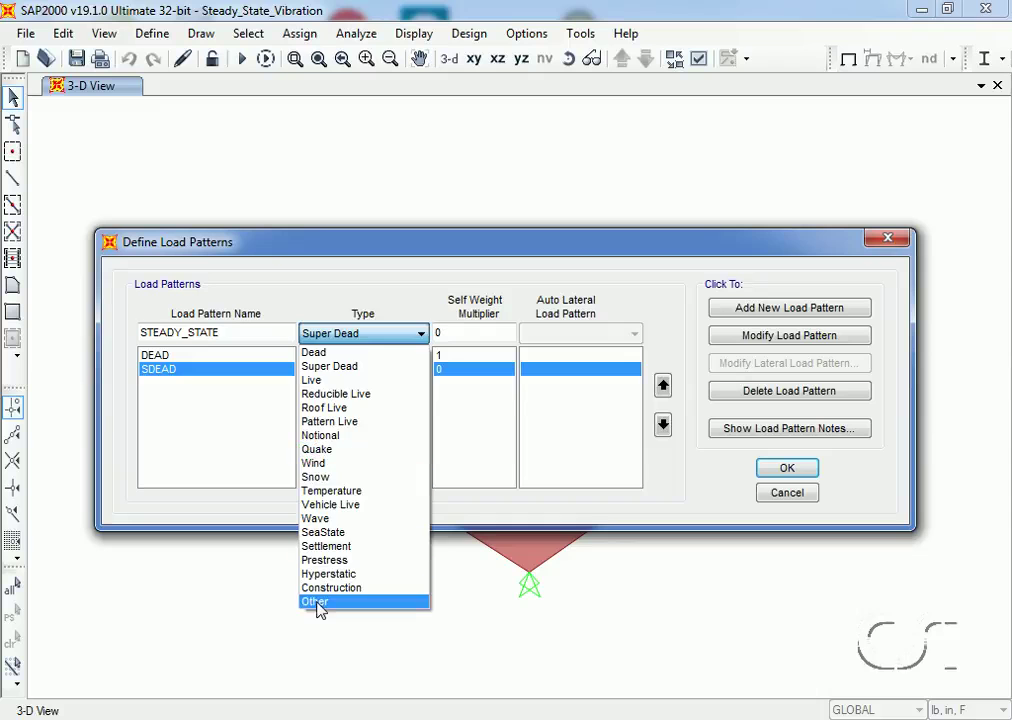
{"action": "left_click", "coordinate": [316, 602]}
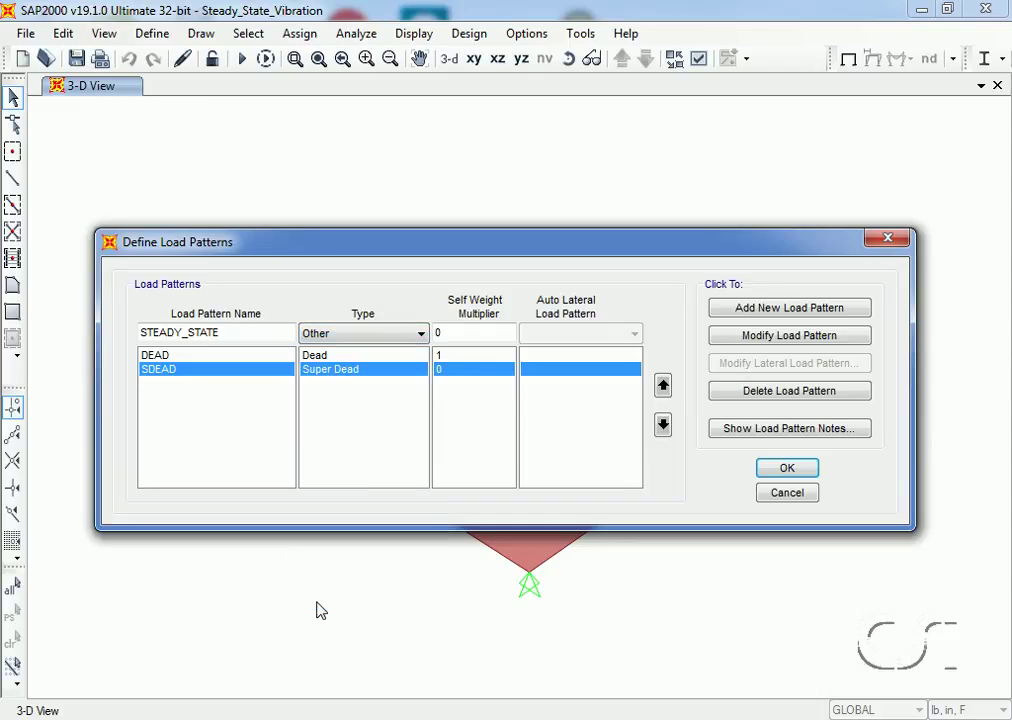
{"action": "left_click", "coordinate": [781, 308]}
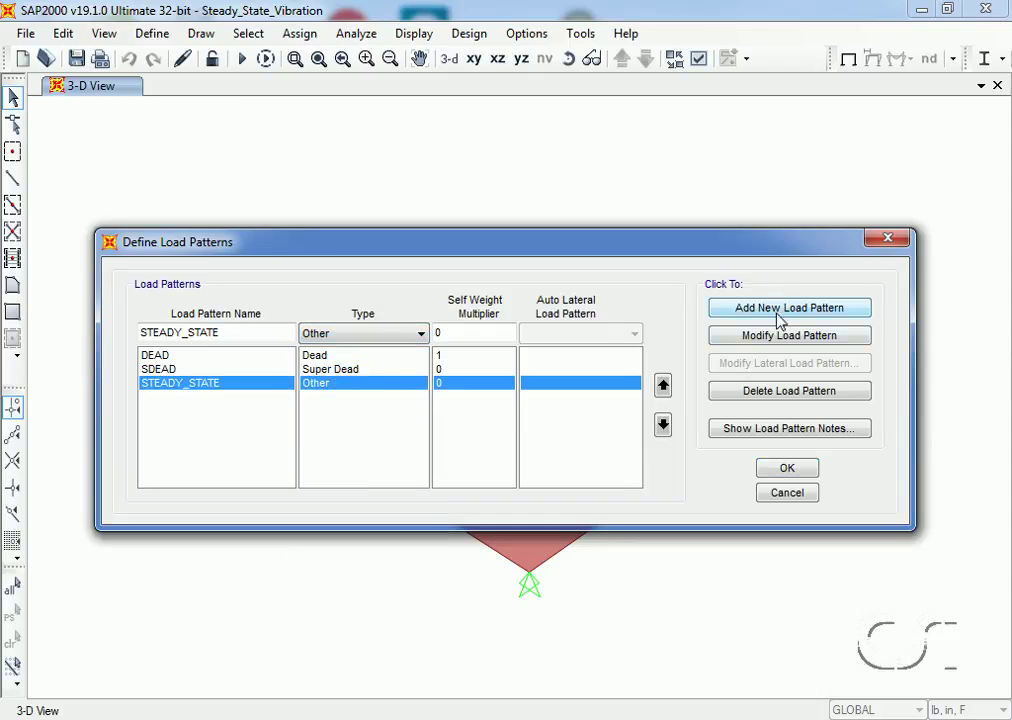
{"action": "left_click", "coordinate": [786, 470]}
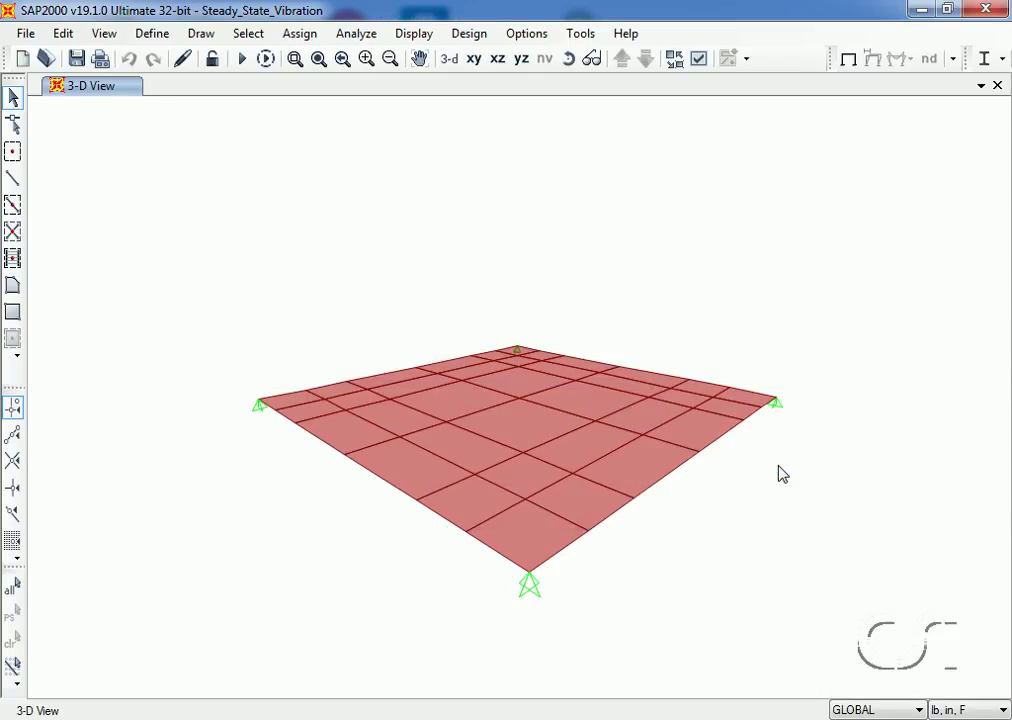
- Assign a -400 lb Global Z force under SDEAD to the slab's centre joint
{"action": "left_click", "coordinate": [522, 400]}
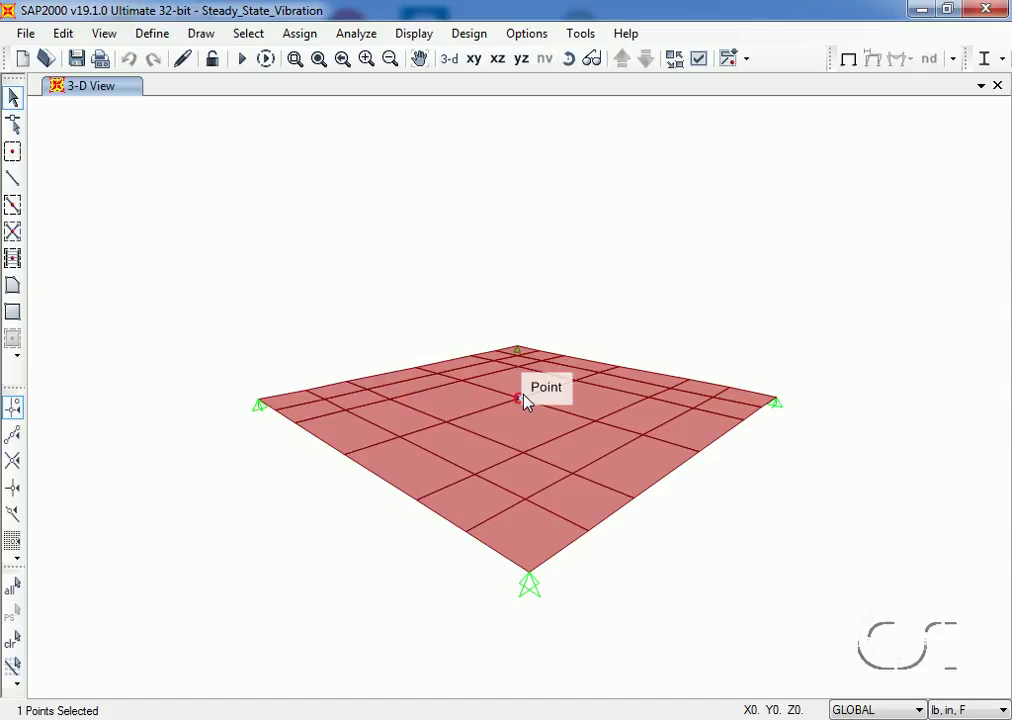
{"action": "left_click", "coordinate": [300, 34]}
{"action": "mouse_move", "coordinate": [332, 245]}
{"action": "left_click", "coordinate": [626, 246]}
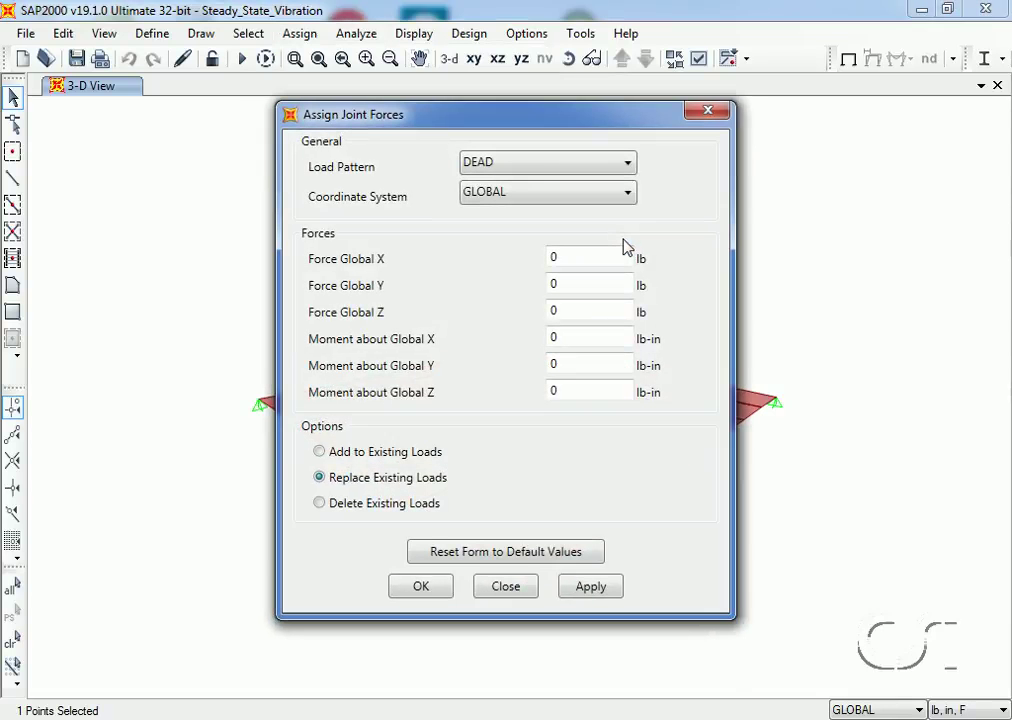
{"action": "left_click", "coordinate": [530, 163]}
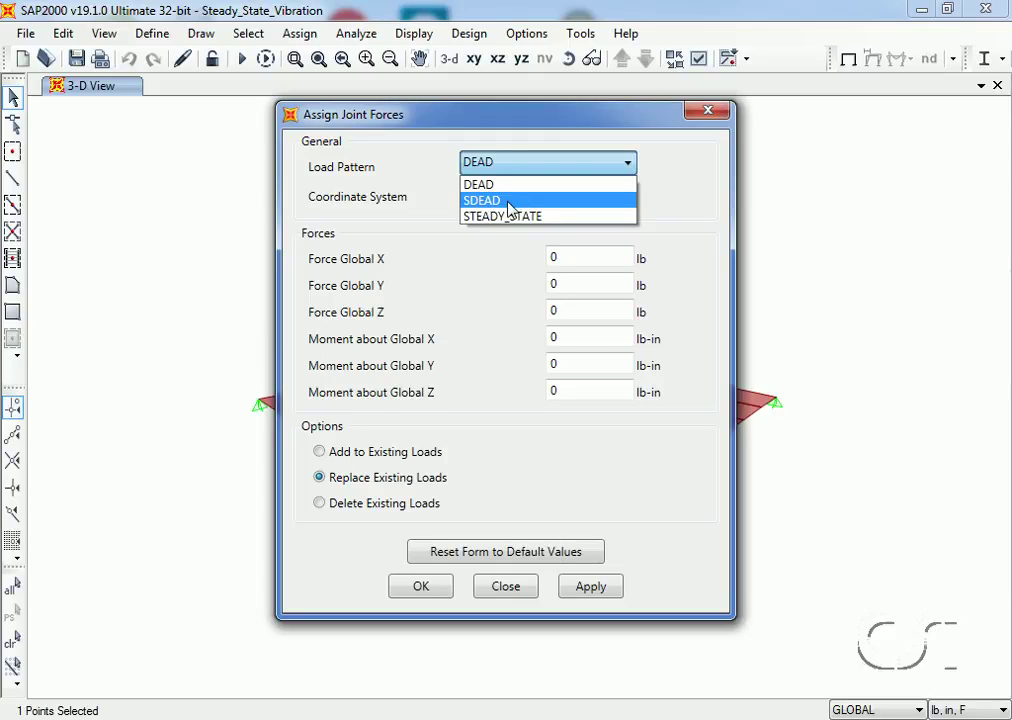
{"action": "left_click", "coordinate": [514, 201]}
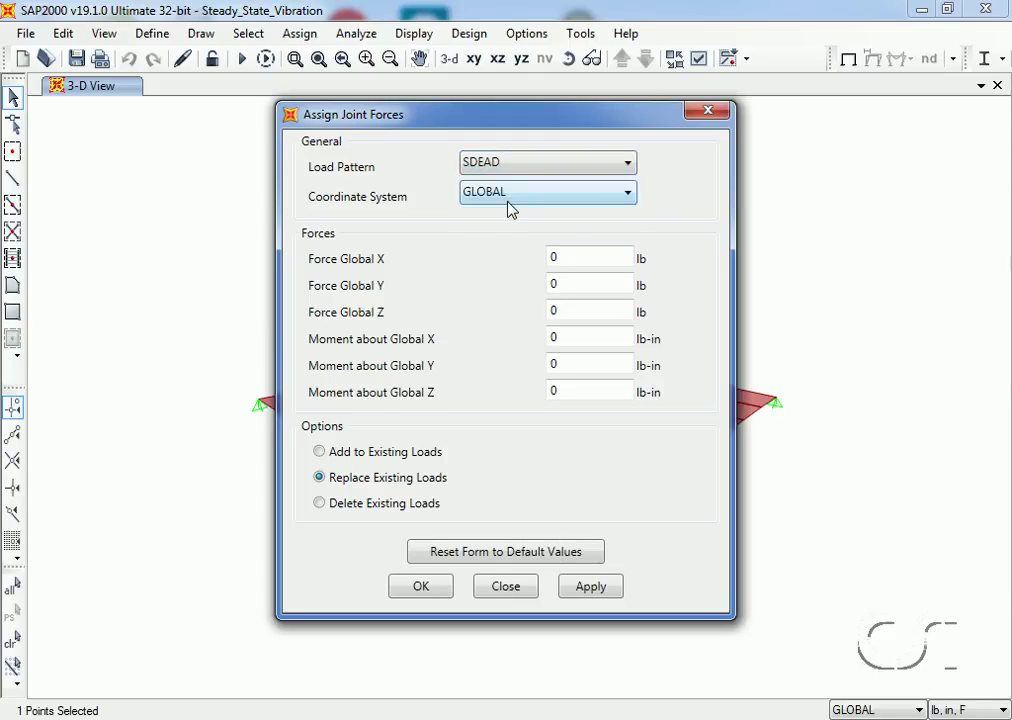
{"action": "double_click", "coordinate": [566, 314]}
{"action": "type", "text": "-400"}
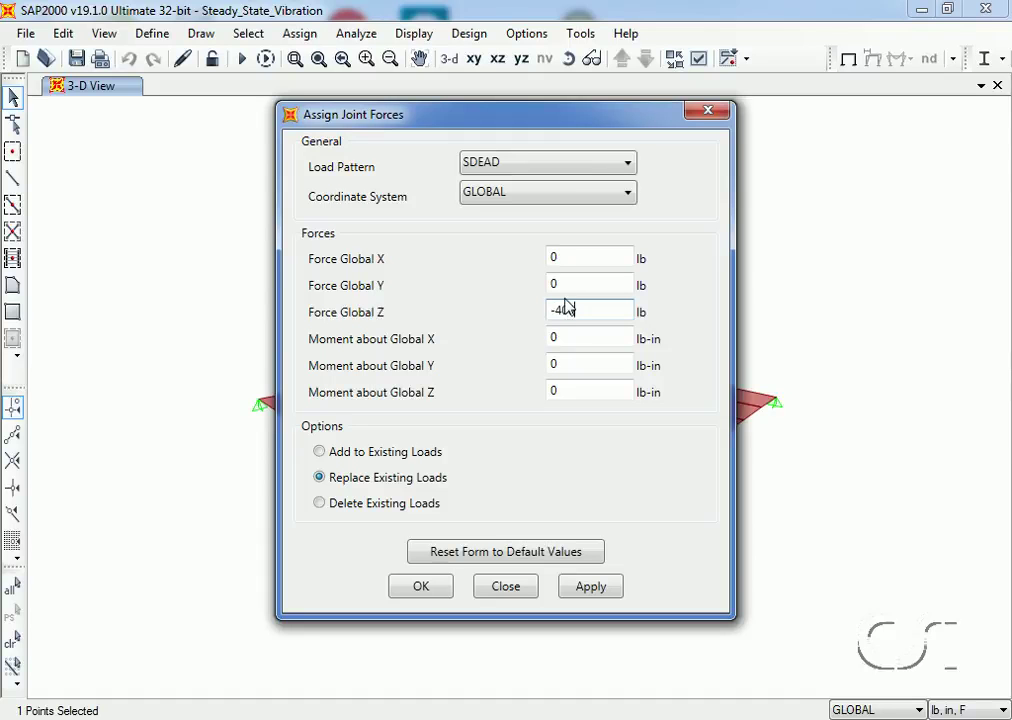
{"action": "left_click", "coordinate": [420, 585]}
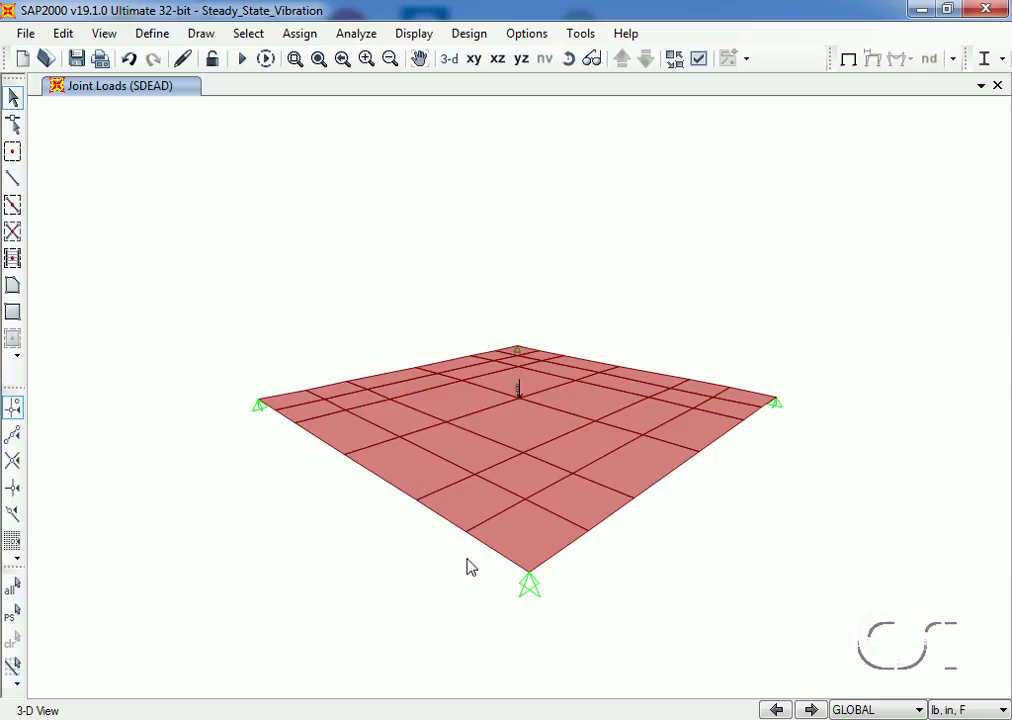
{"action": "left_click", "coordinate": [518, 400]}
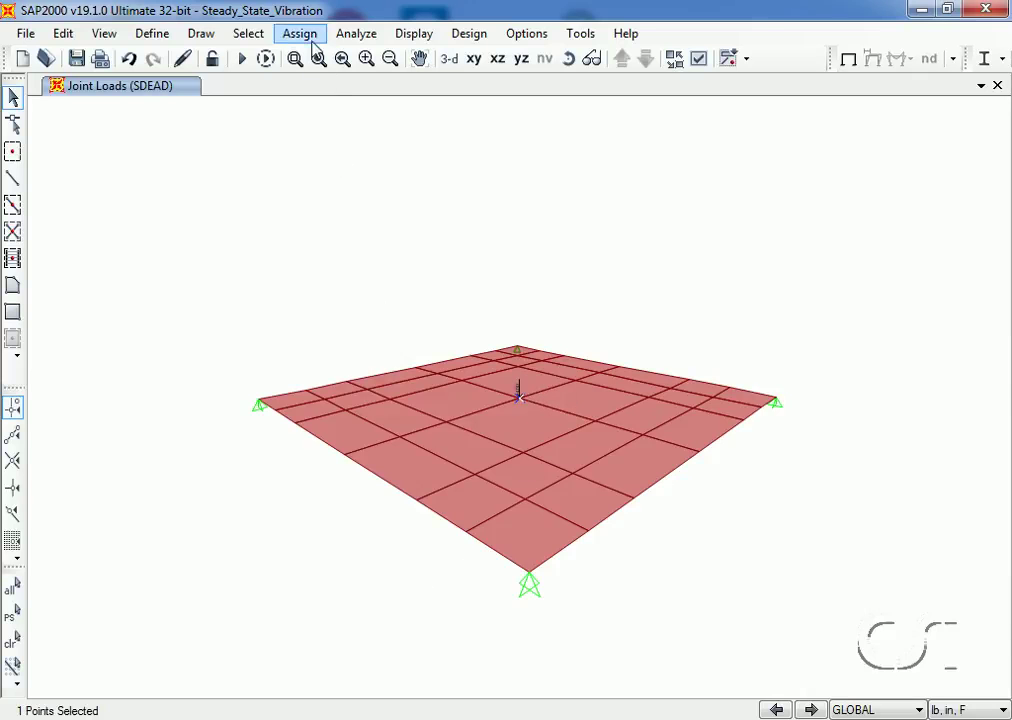
- Assign a -1 lb Global Z force under STEADY_STATE to the selected centre joint
{"action": "left_click", "coordinate": [309, 37]}
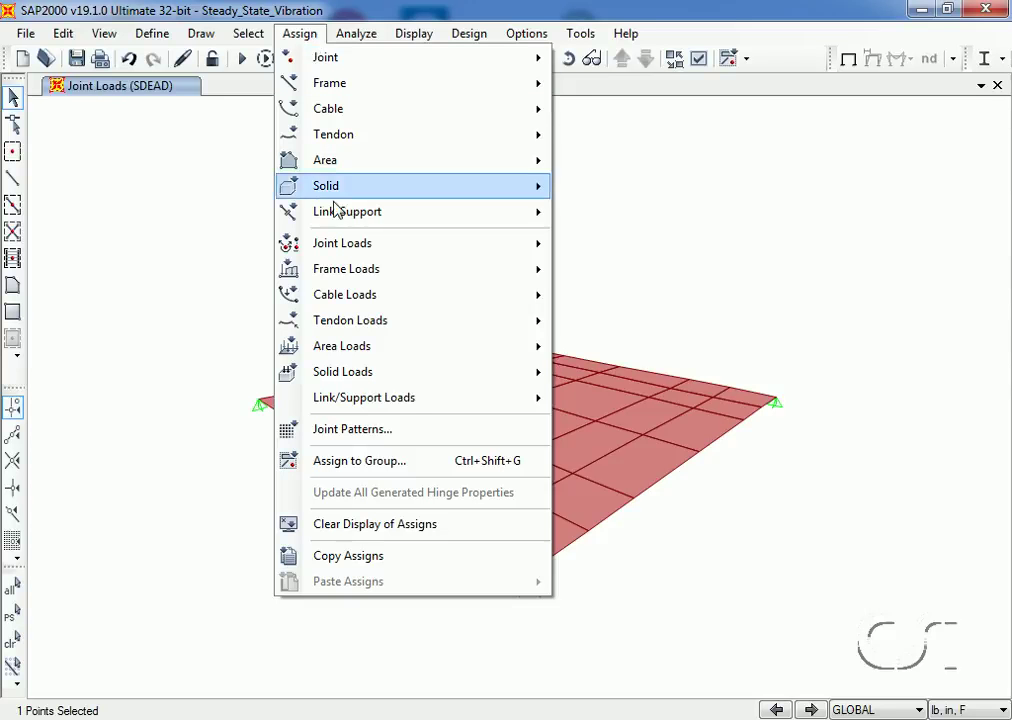
{"action": "mouse_move", "coordinate": [371, 247]}
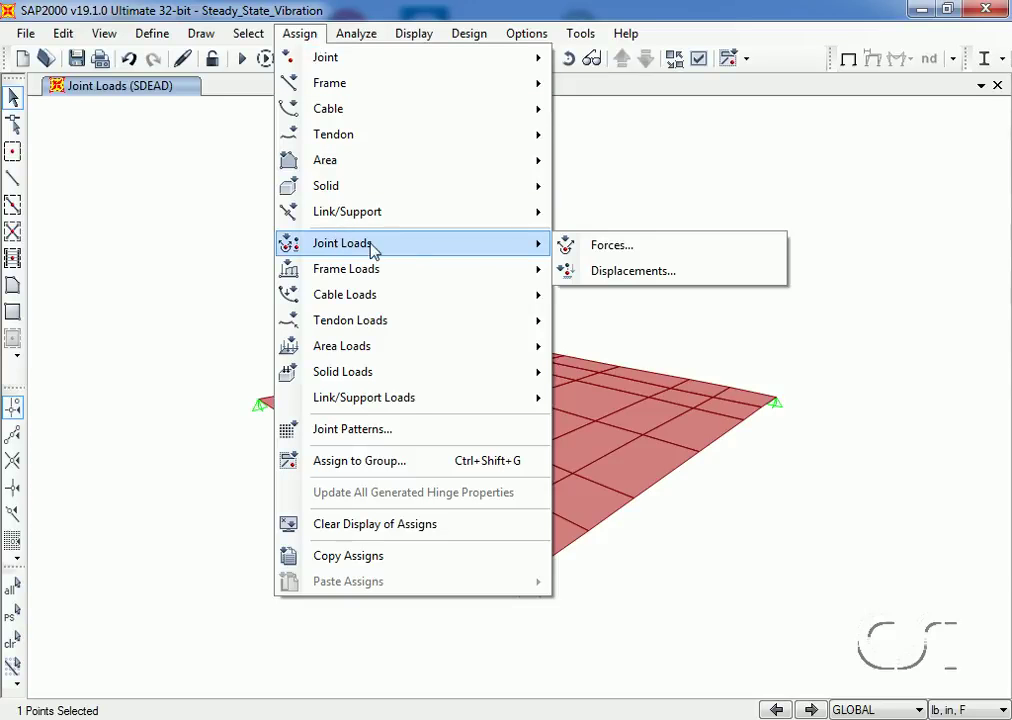
{"action": "left_click", "coordinate": [608, 247]}
{"action": "left_click", "coordinate": [553, 164]}
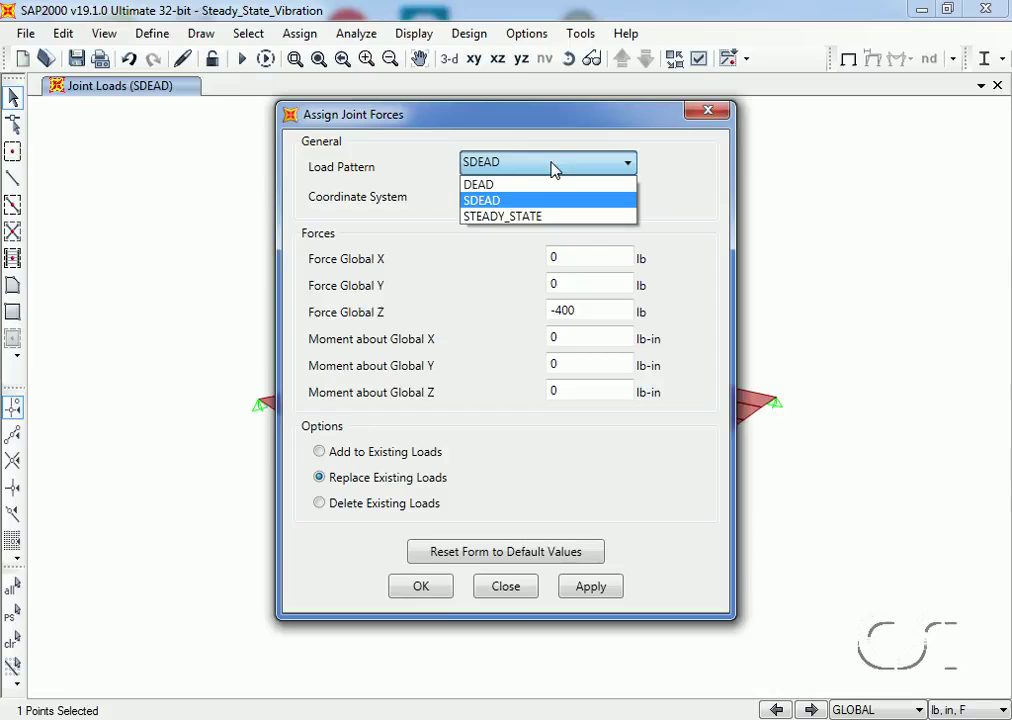
{"action": "left_click", "coordinate": [549, 218]}
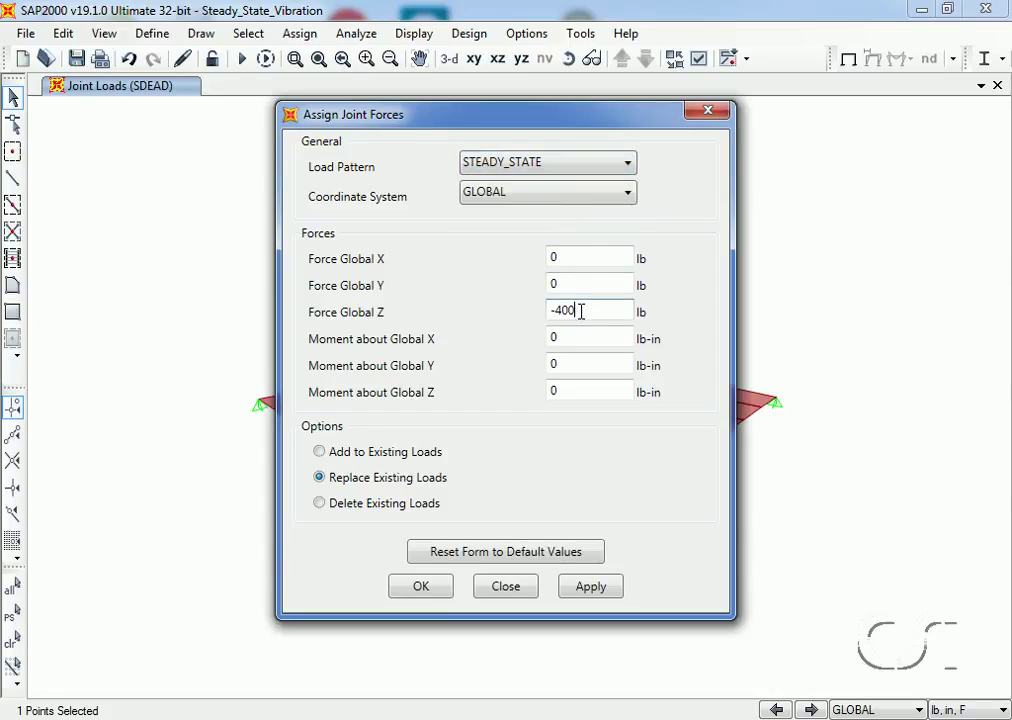
{"action": "left_click_drag", "start_coordinate": [582, 310], "coordinate": [561, 311]}
{"action": "type", "text": "1"}
{"action": "left_click", "coordinate": [420, 588]}
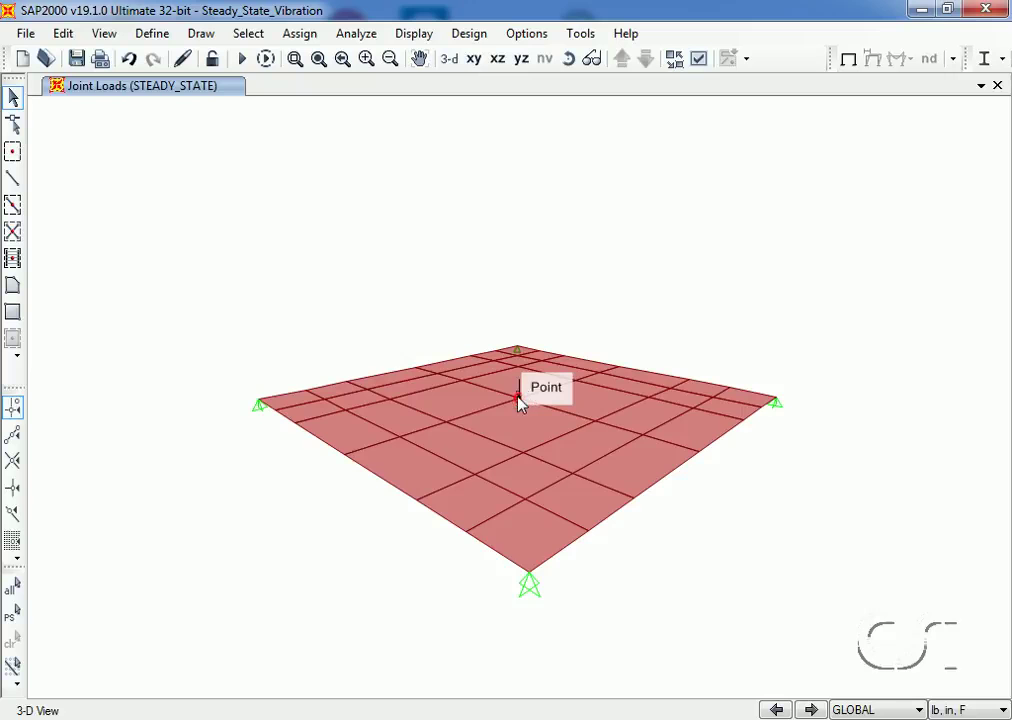
{"action": "right_click", "coordinate": [519, 402]}
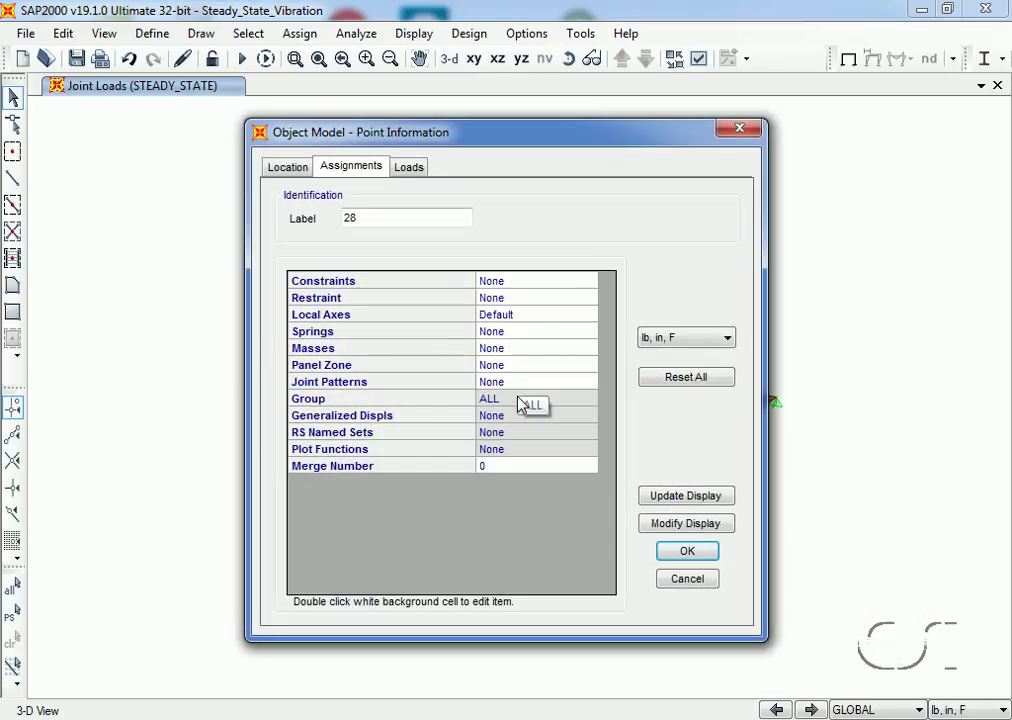
{"action": "left_click", "coordinate": [410, 170]}
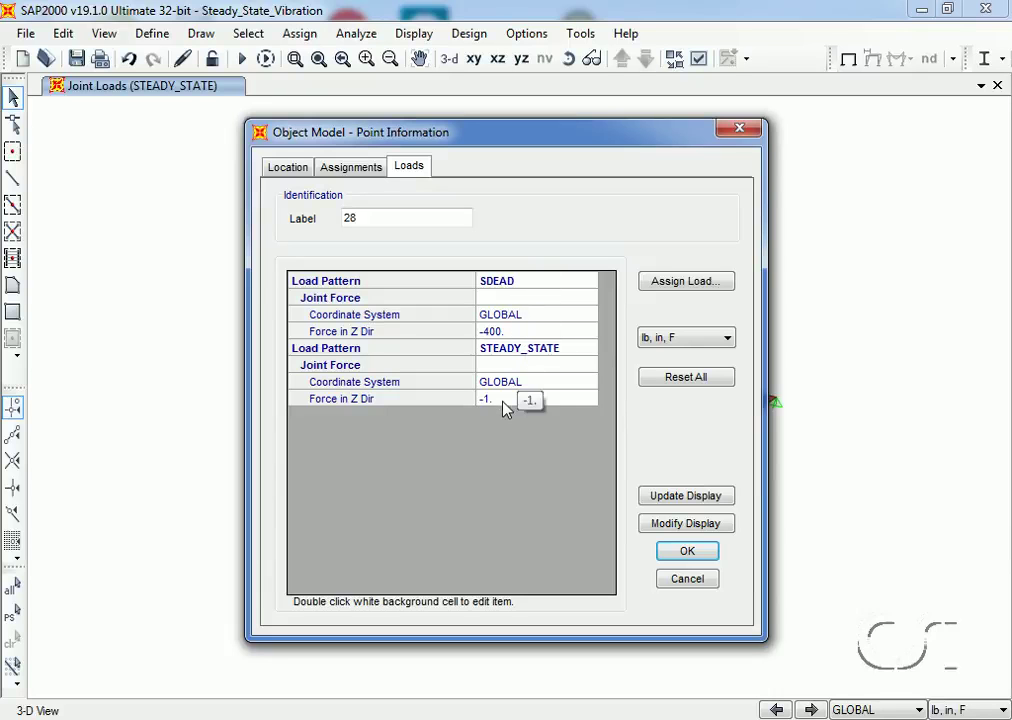
{"action": "left_click", "coordinate": [686, 553]}
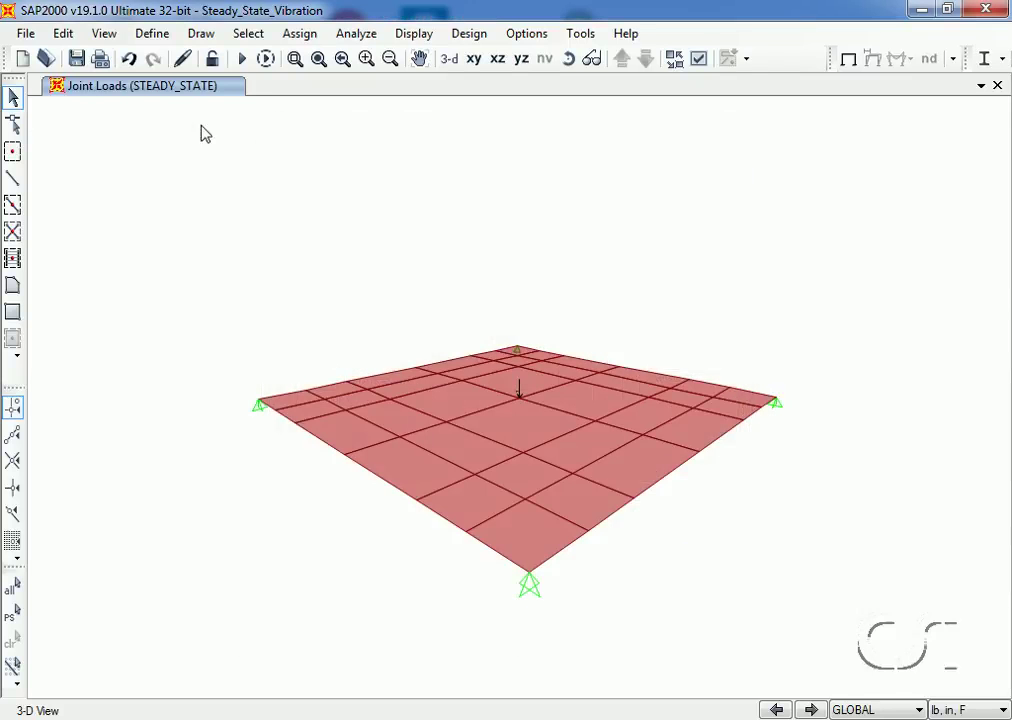
- Add a new User-type steady state function, which appears as FUNC1
{"action": "left_click", "coordinate": [153, 36]}
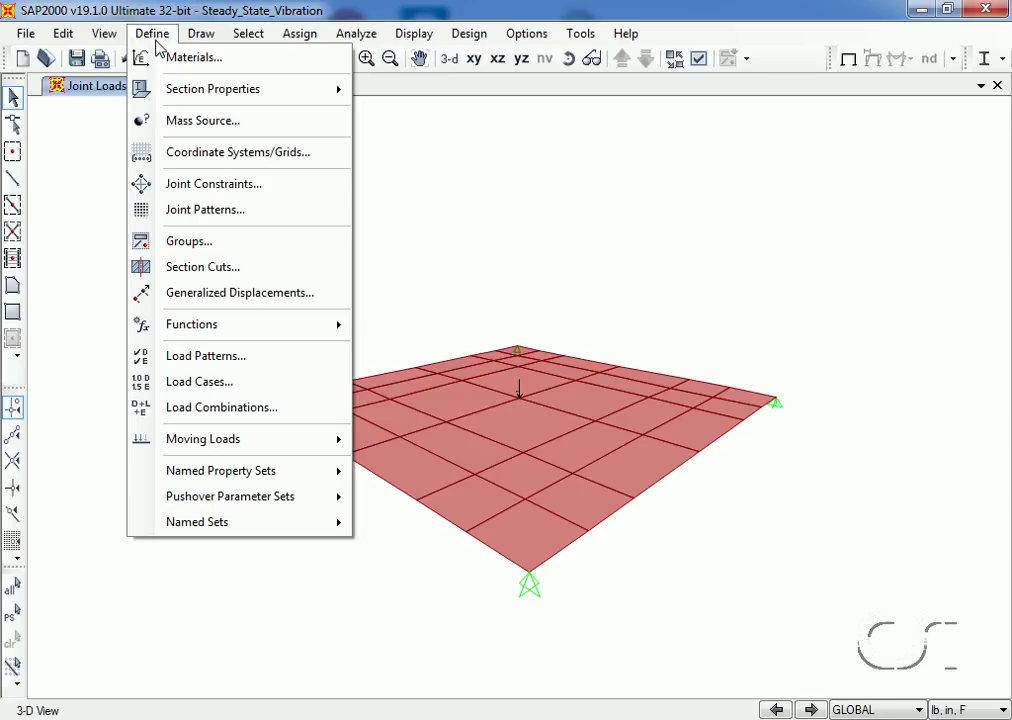
{"action": "mouse_move", "coordinate": [214, 326]}
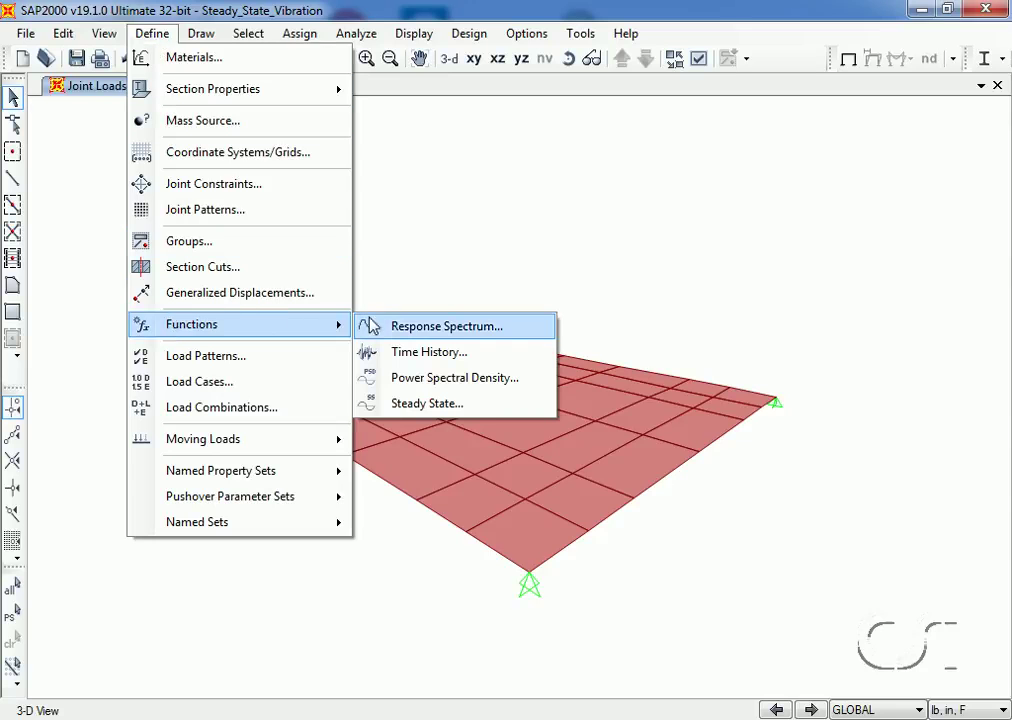
{"action": "left_click", "coordinate": [444, 412]}
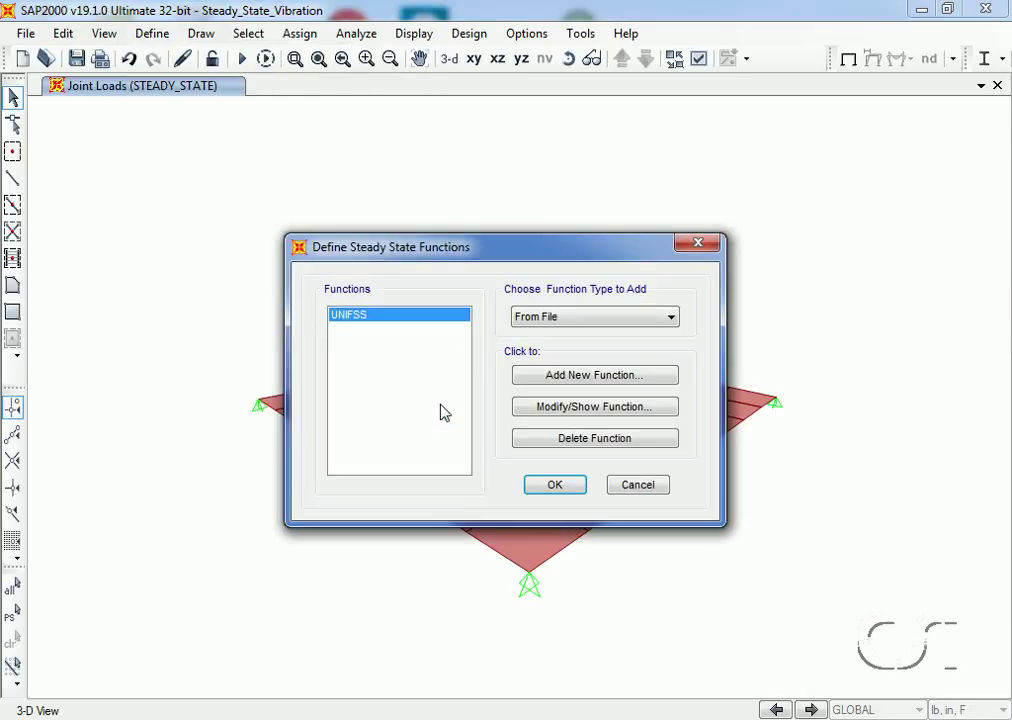
{"action": "left_click", "coordinate": [560, 318]}
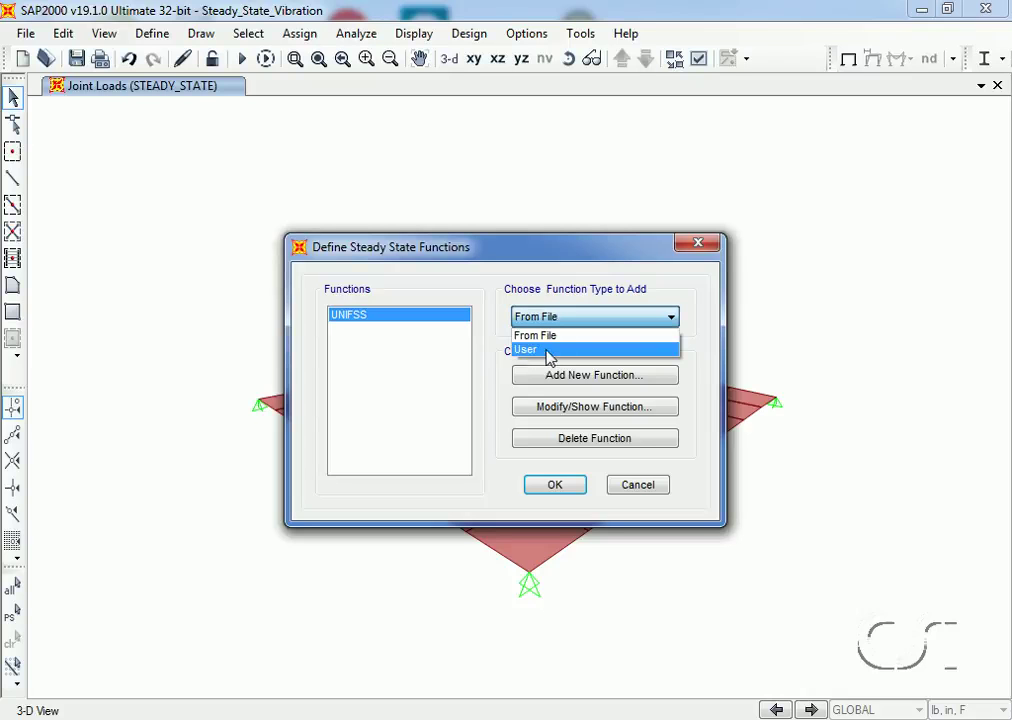
{"action": "left_click", "coordinate": [548, 351]}
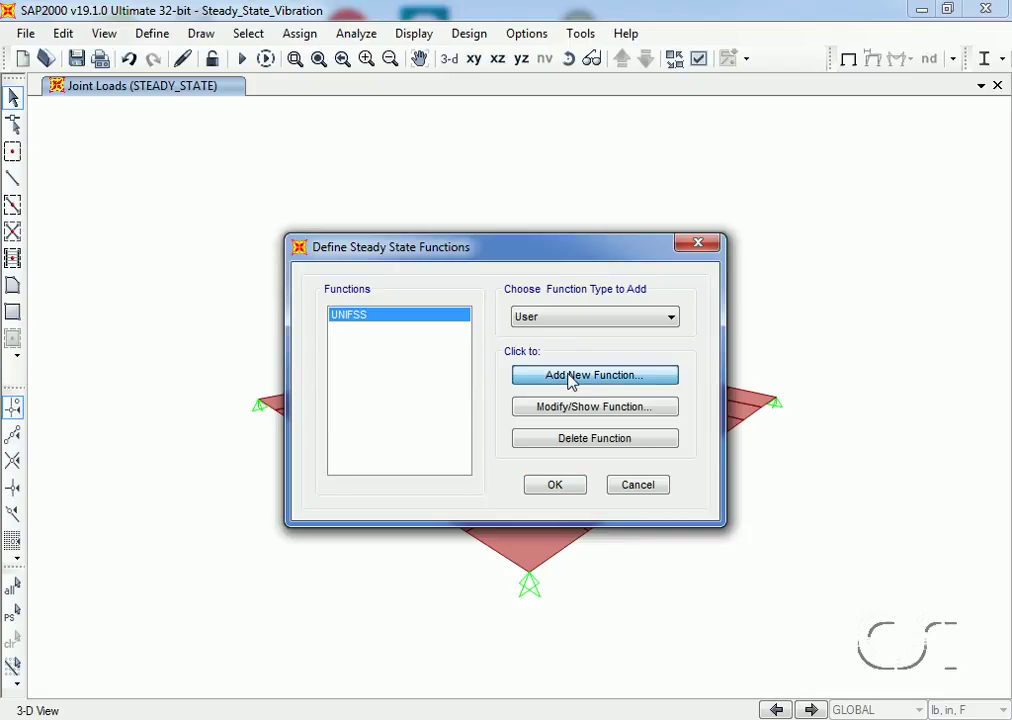
{"action": "left_click", "coordinate": [570, 377]}
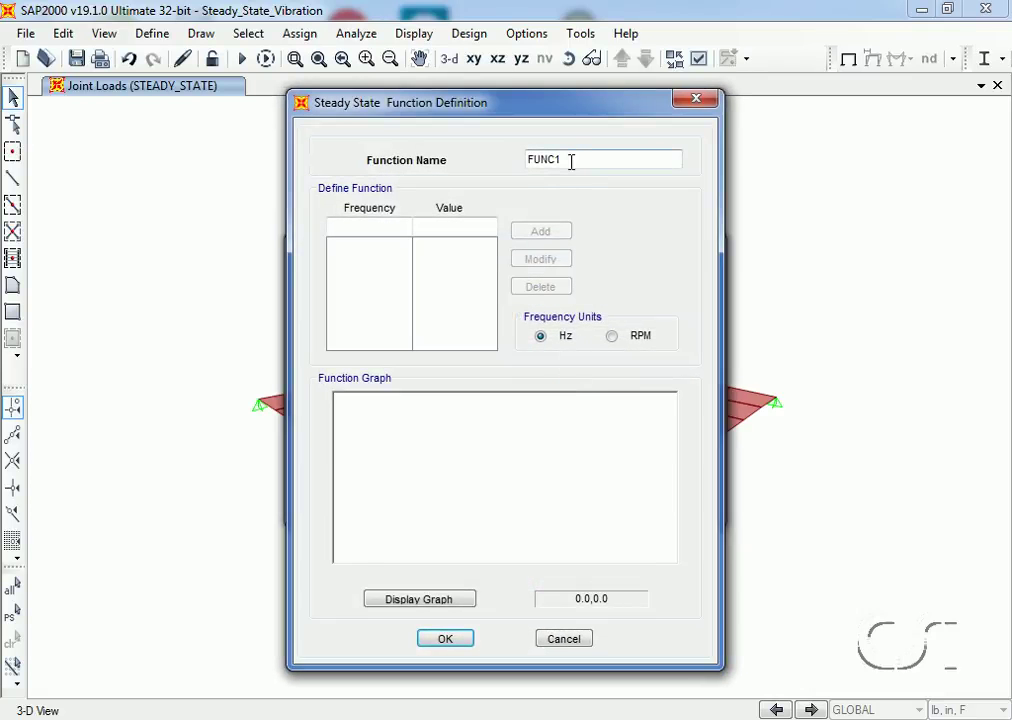
- Replace the default function name FUNC1 with PUMP
{"action": "left_click_drag", "start_coordinate": [571, 162], "coordinate": [493, 163]}
{"action": "type", "text": "PUMP"}
- Set frequency units to RPM and add points 0 RPM / 0 and 500 RPM / 0.02
{"action": "left_click", "coordinate": [611, 337]}
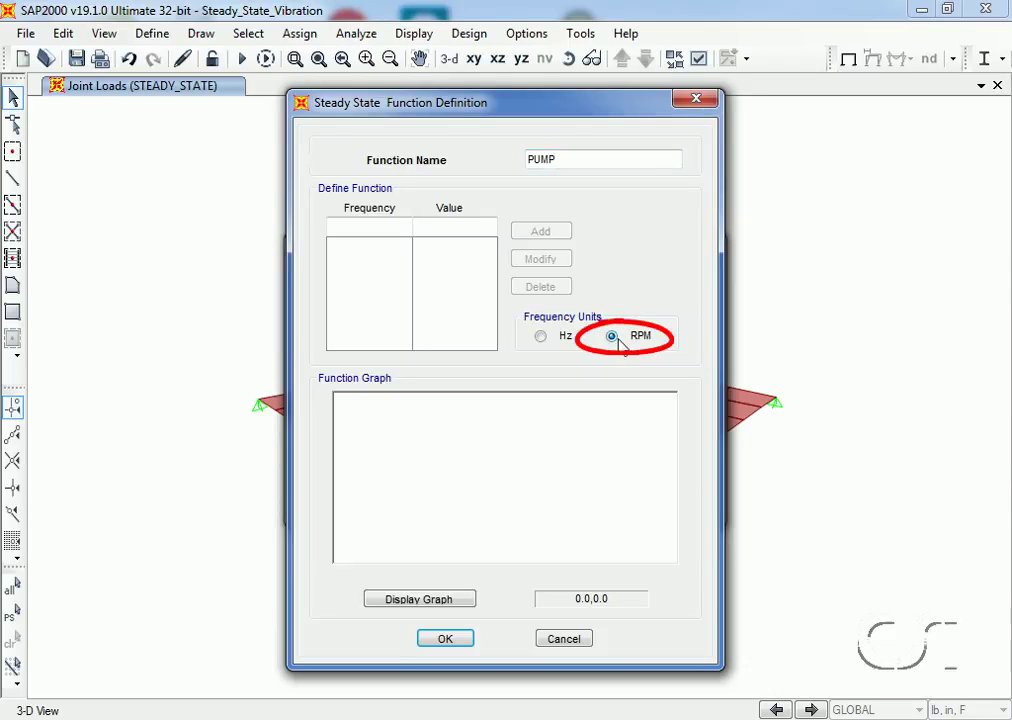
{"action": "left_click", "coordinate": [350, 228]}
{"action": "type", "text": "0"}
{"action": "left_click", "coordinate": [435, 229]}
{"action": "type", "text": "0"}
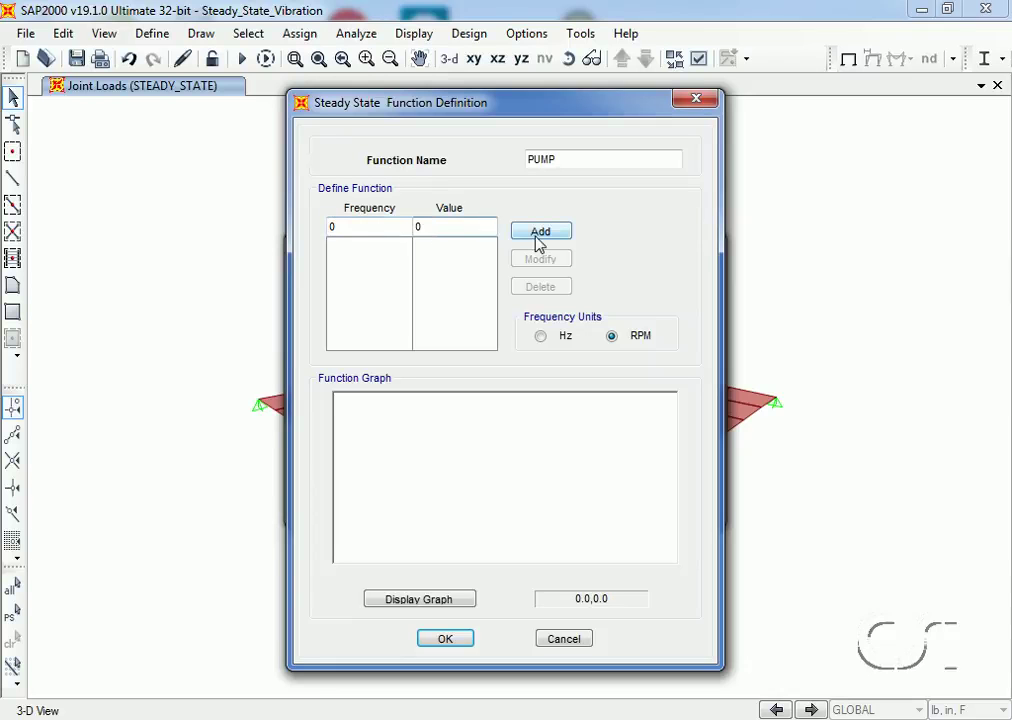
{"action": "left_click", "coordinate": [537, 233]}
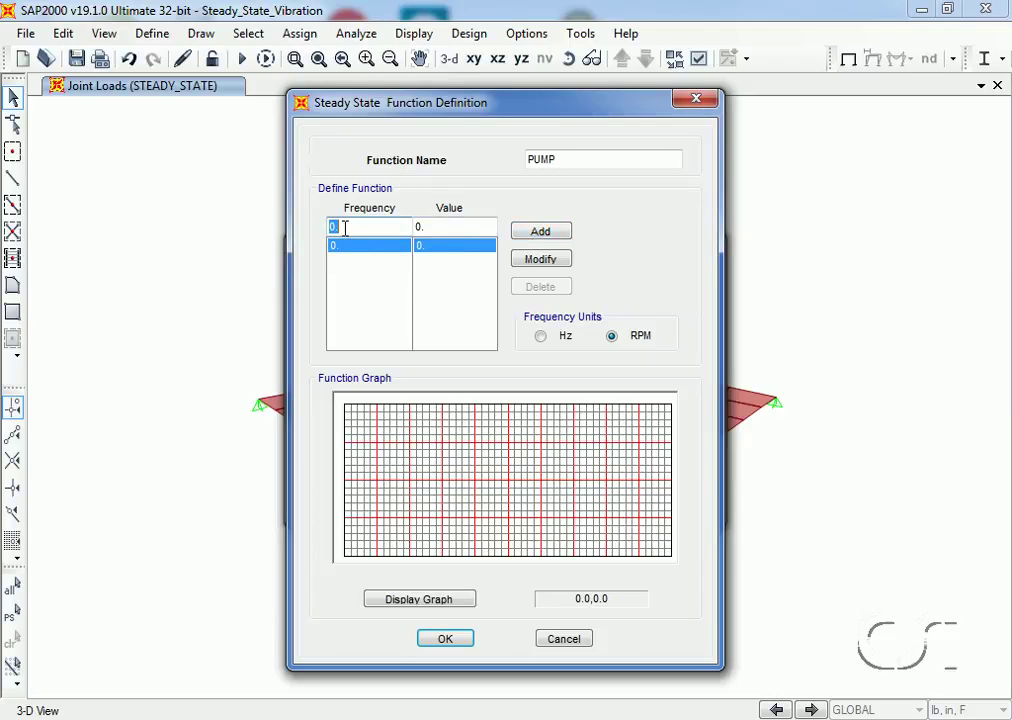
{"action": "type", "text": "500"}
{"action": "left_click", "coordinate": [437, 225]}
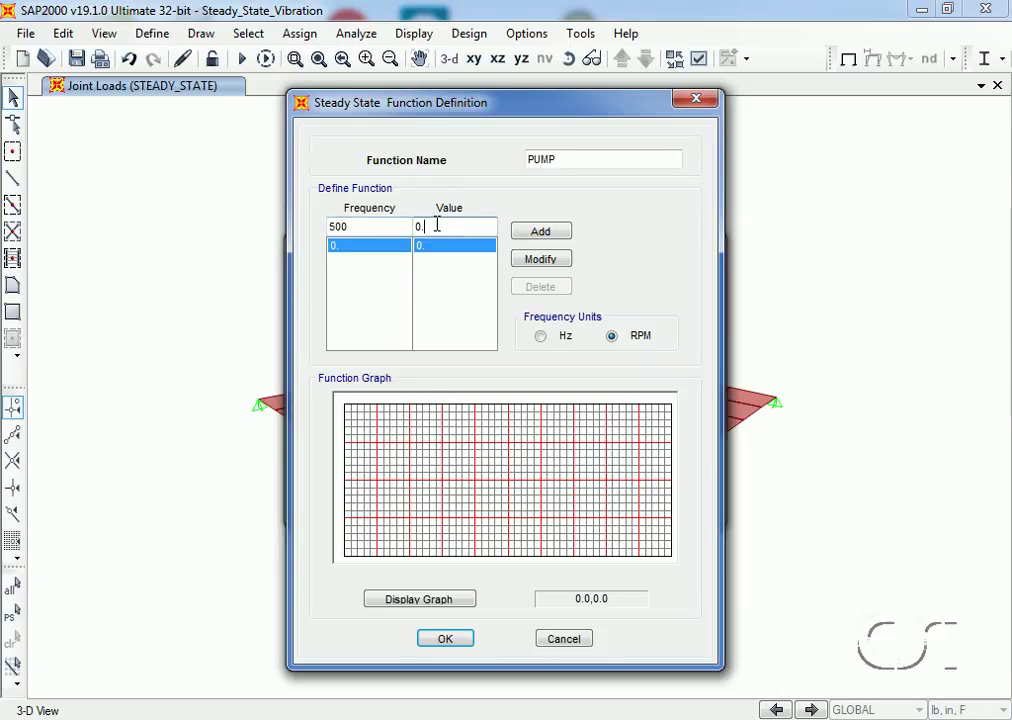
{"action": "type", "text": "02"}
{"action": "left_click", "coordinate": [539, 232]}
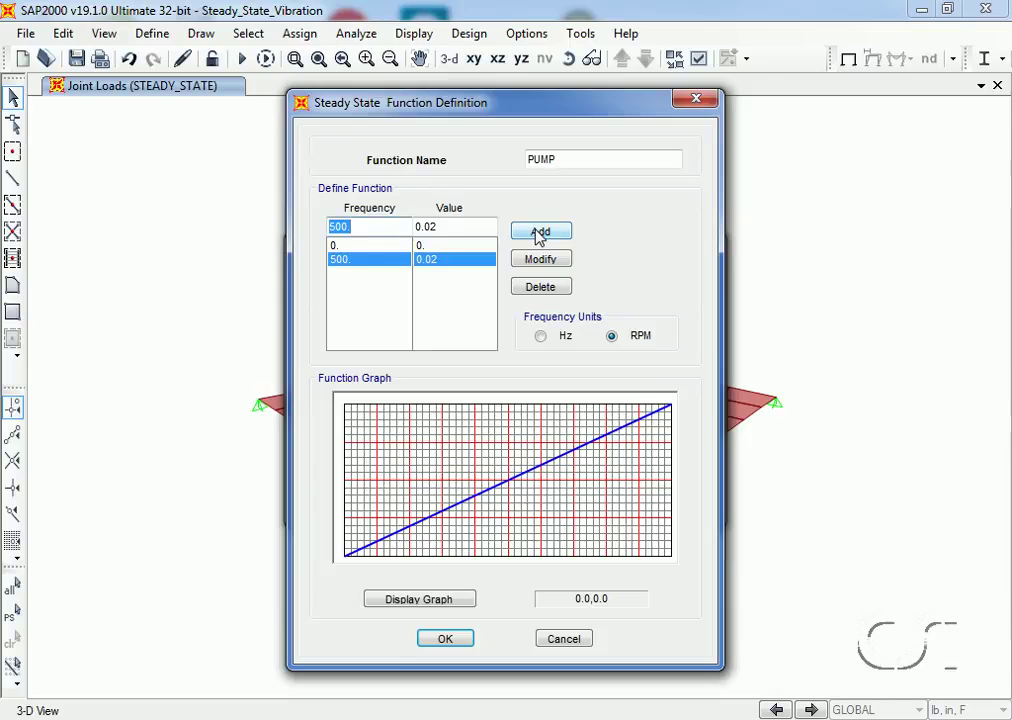
- Add points 1000 RPM / 0.08 and 3500 RPM / 1.04 to PUMP
{"action": "left_click", "coordinate": [358, 228]}
{"action": "double_click", "coordinate": [358, 228]}
{"action": "type", "text": "1000"}
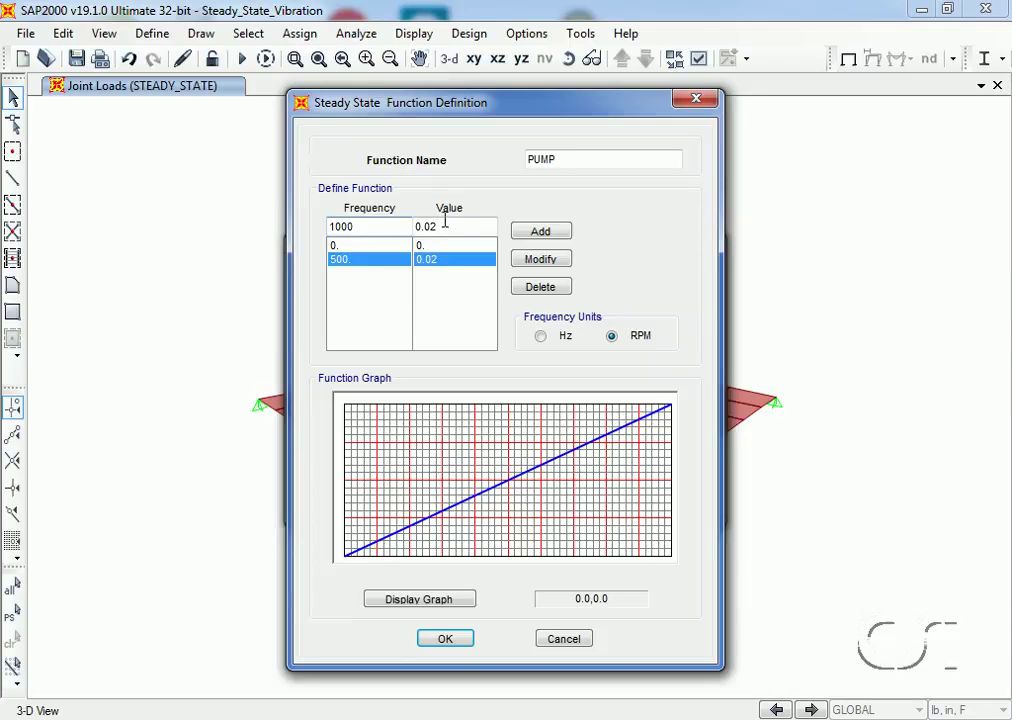
{"action": "left_click_drag", "start_coordinate": [445, 226], "coordinate": [431, 226]}
{"action": "type", "text": "8"}
{"action": "left_click", "coordinate": [530, 231]}
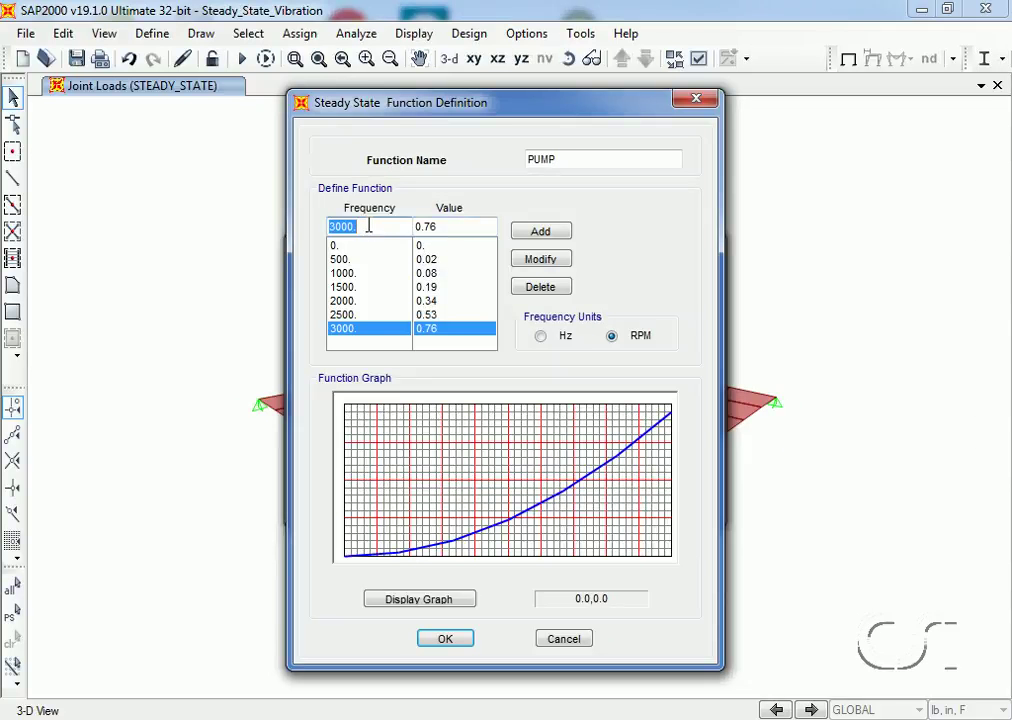
{"action": "type", "text": "3500"}
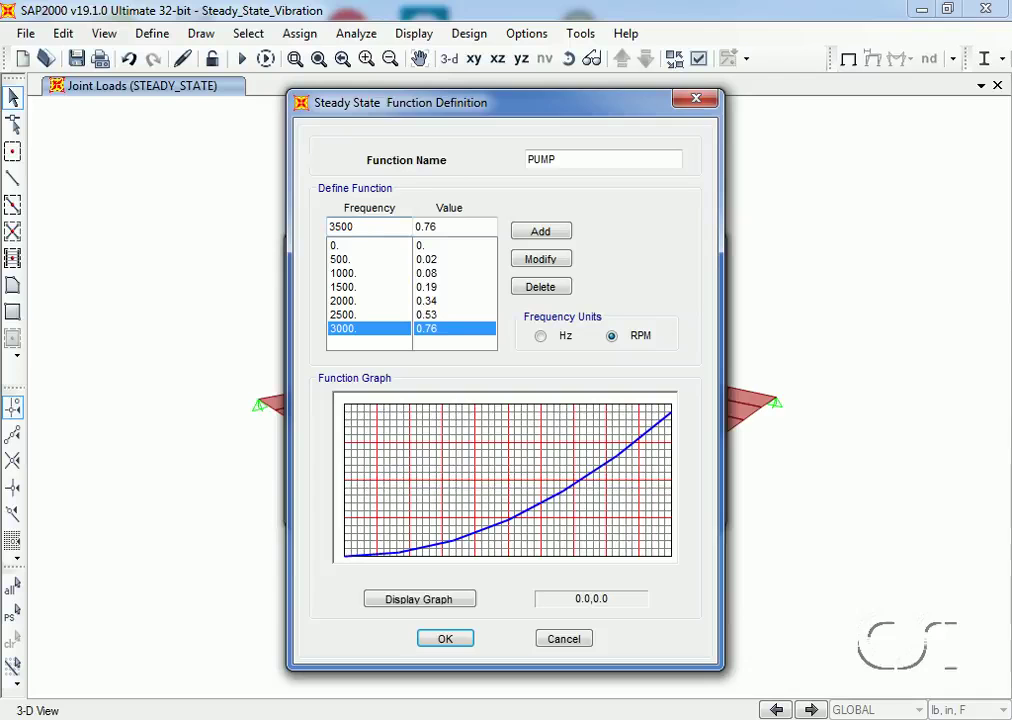
{"action": "left_click_drag", "start_coordinate": [440, 227], "coordinate": [413, 227]}
{"action": "type", "text": "1.04"}
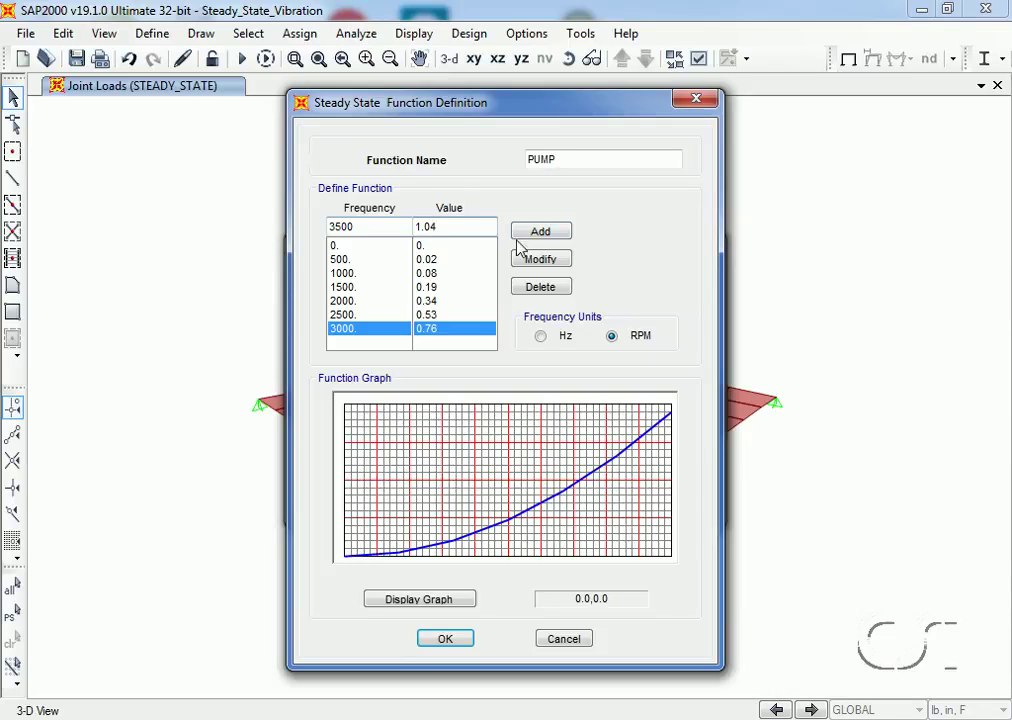
{"action": "left_click", "coordinate": [540, 232]}
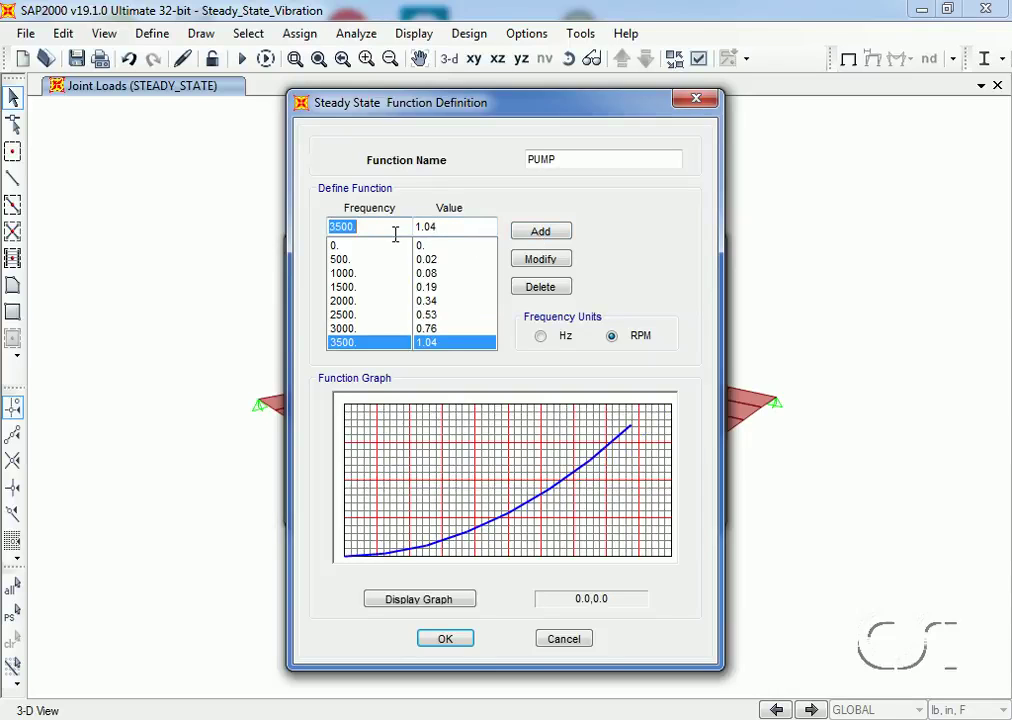
- Add the 4000 RPM / 1.36 point, check the curve, and save PUMP
{"action": "type", "text": "4000"}
{"action": "double_click", "coordinate": [449, 228]}
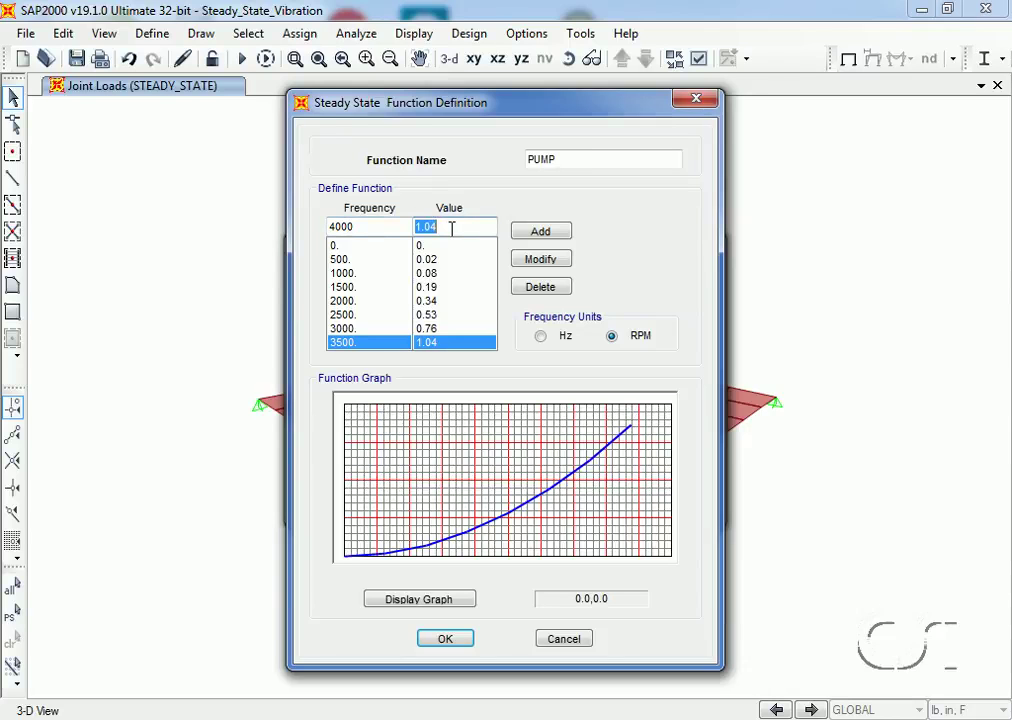
{"action": "type", "text": "1.36"}
{"action": "left_click", "coordinate": [543, 238]}
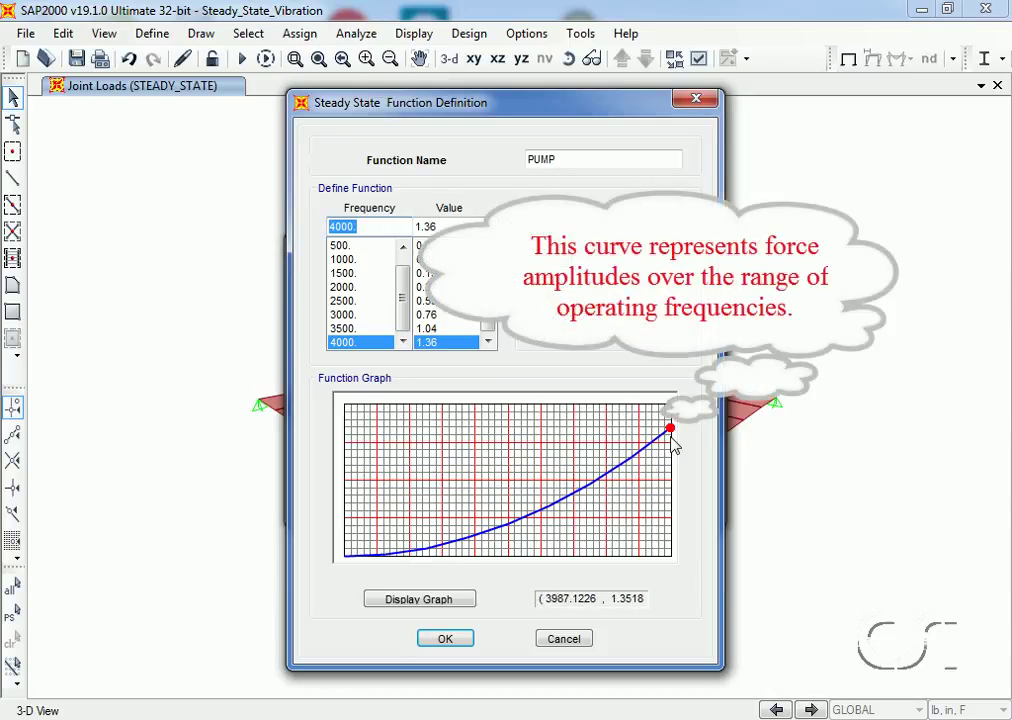
{"action": "left_click", "coordinate": [590, 484]}
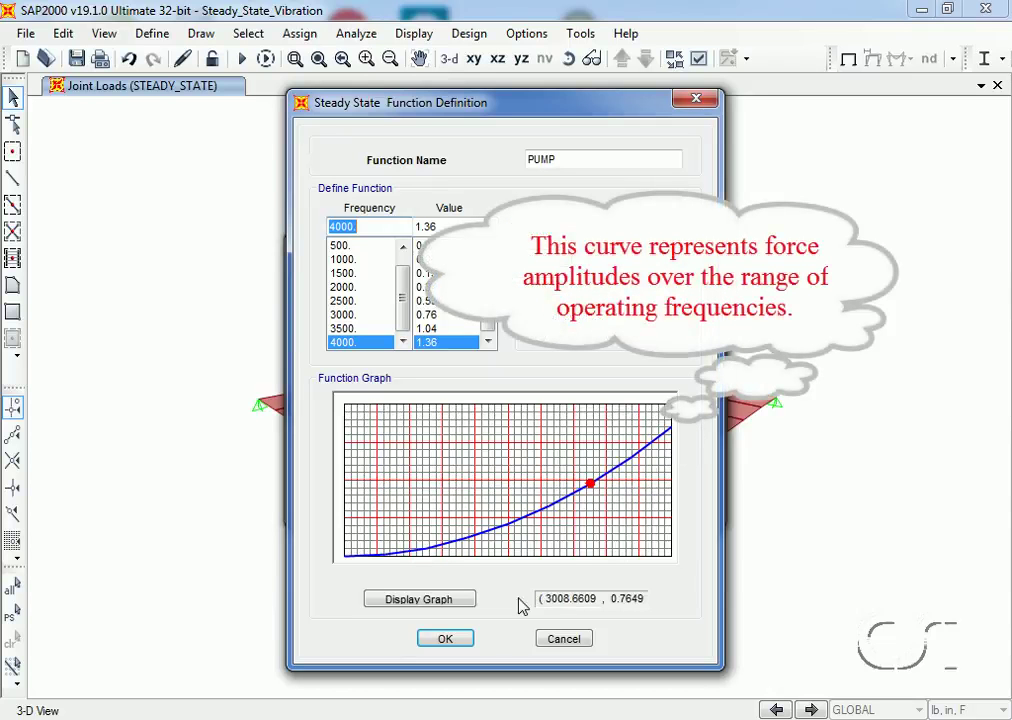
{"action": "left_click", "coordinate": [447, 640]}
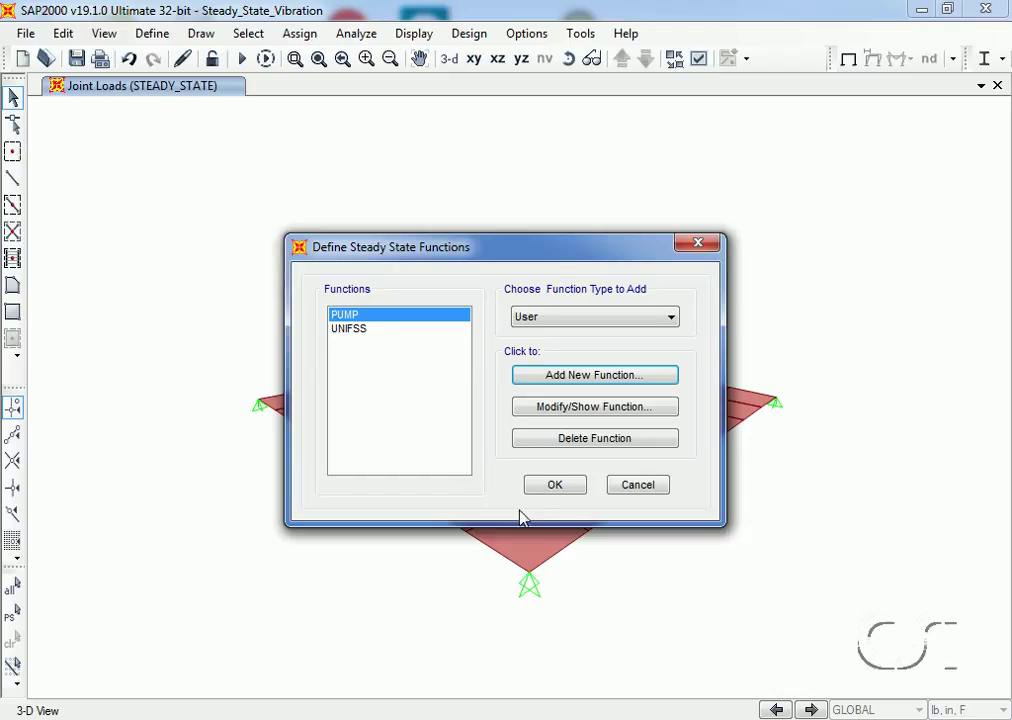
- Make mass source MSSSRC1 use DEAD and SDEAD load patterns at multiplier 1 instead of self mass
{"action": "left_click", "coordinate": [549, 485]}
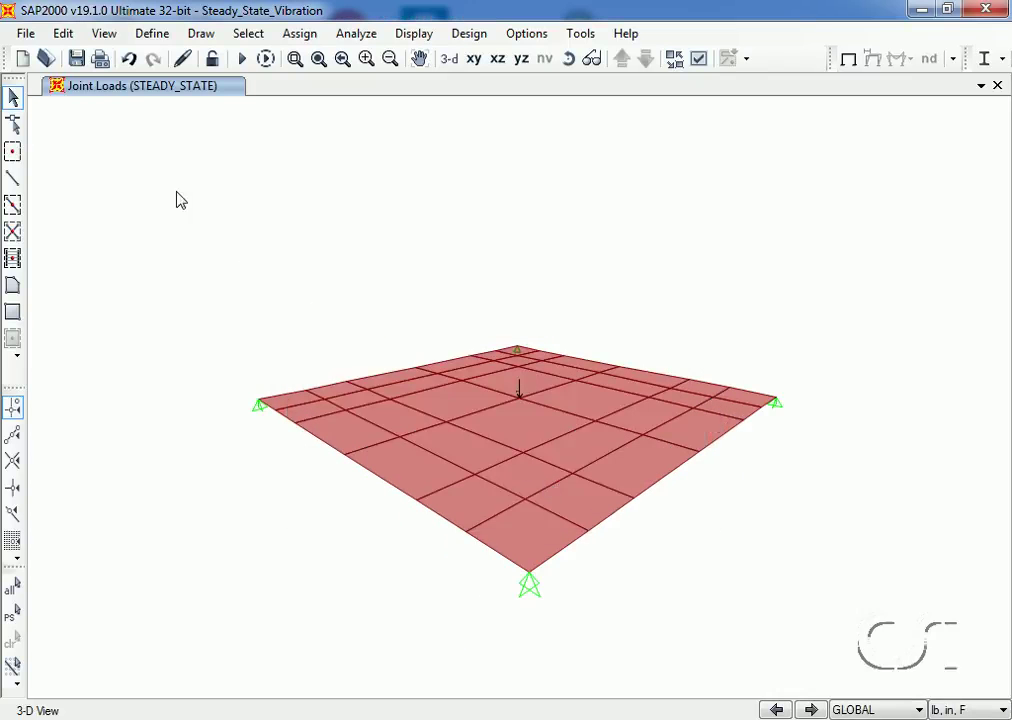
{"action": "left_click", "coordinate": [148, 34]}
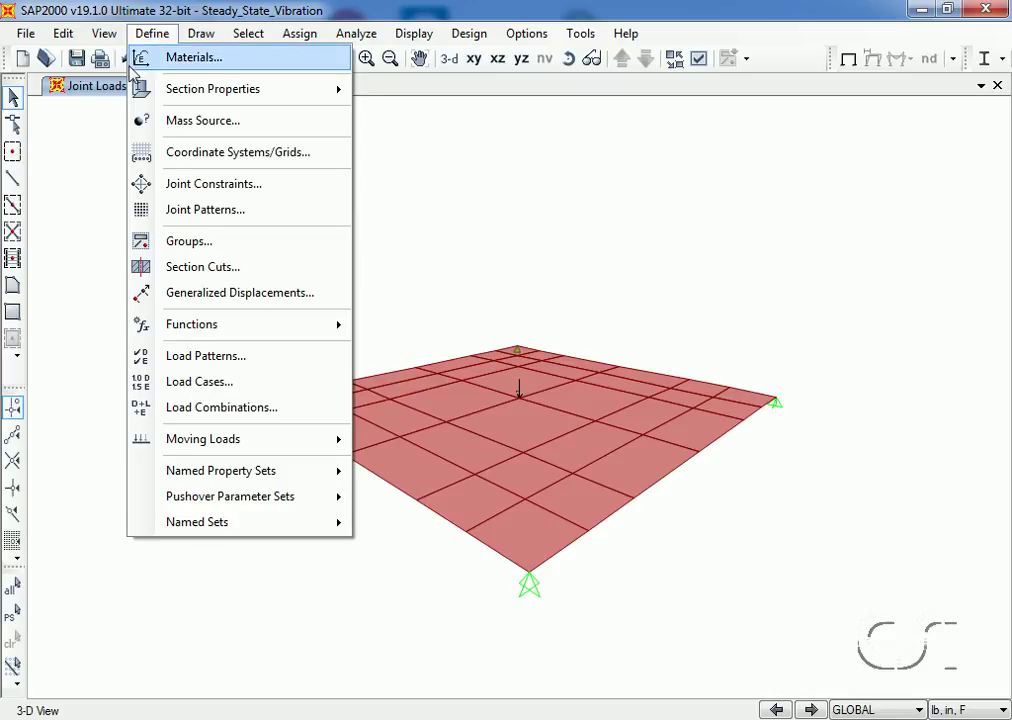
{"action": "left_click", "coordinate": [193, 126]}
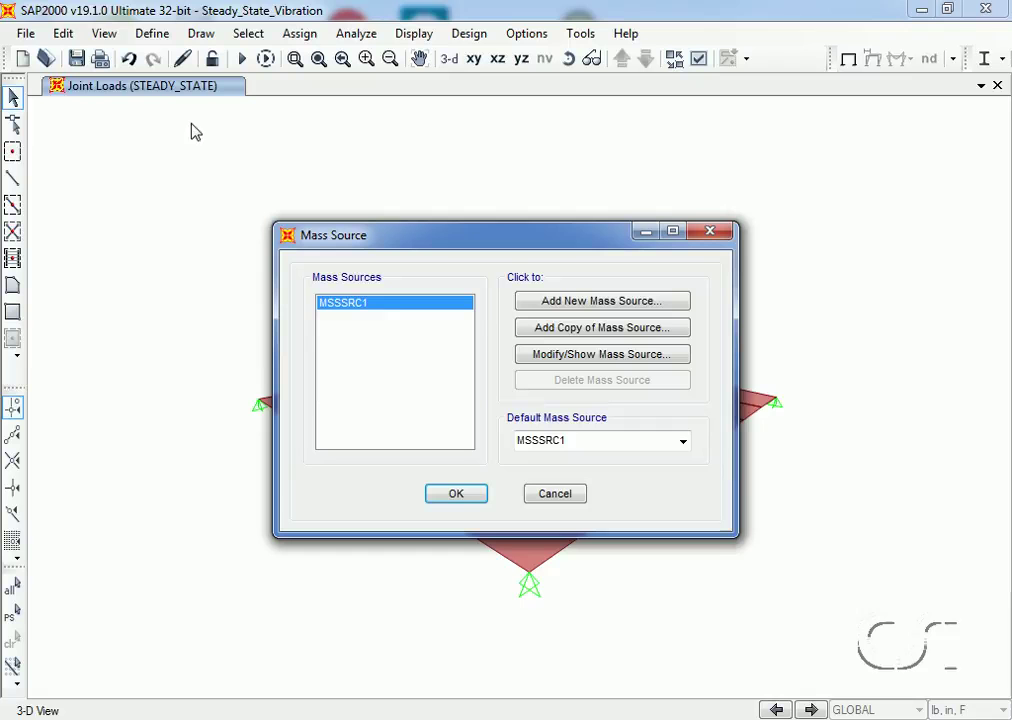
{"action": "left_click", "coordinate": [586, 356]}
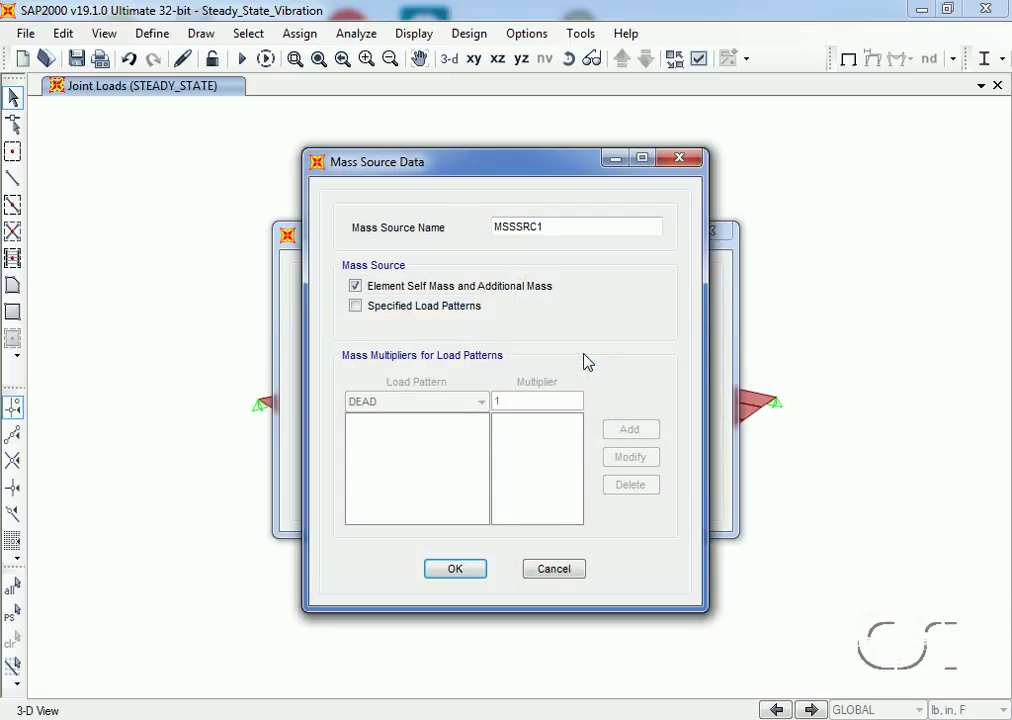
{"action": "left_click", "coordinate": [359, 288]}
{"action": "left_click", "coordinate": [355, 306]}
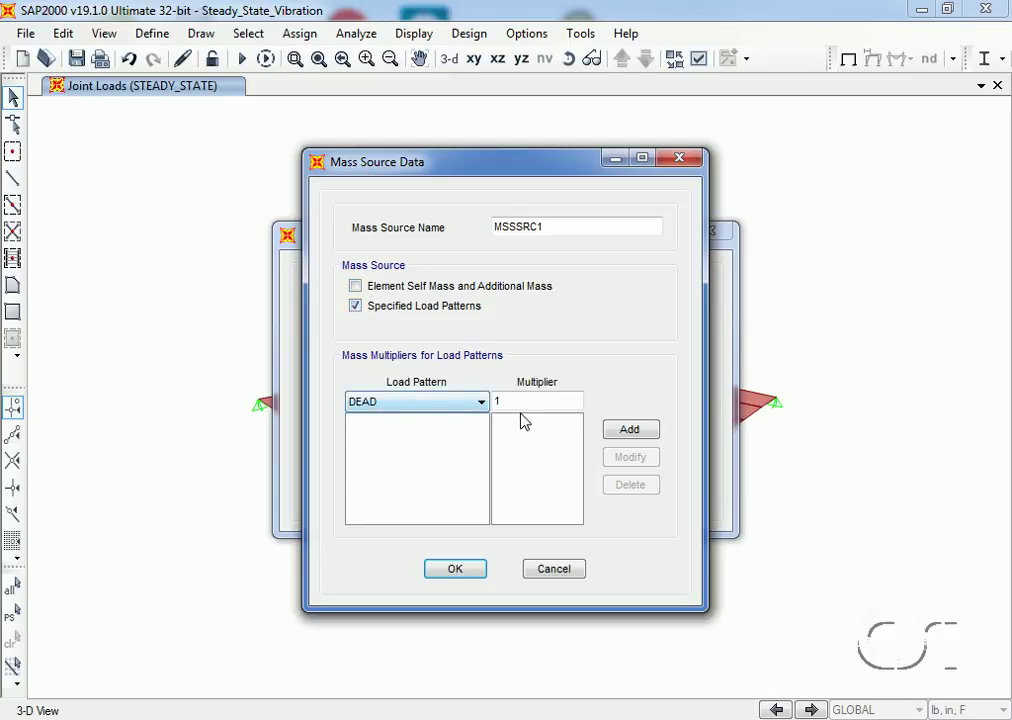
{"action": "left_click", "coordinate": [626, 430]}
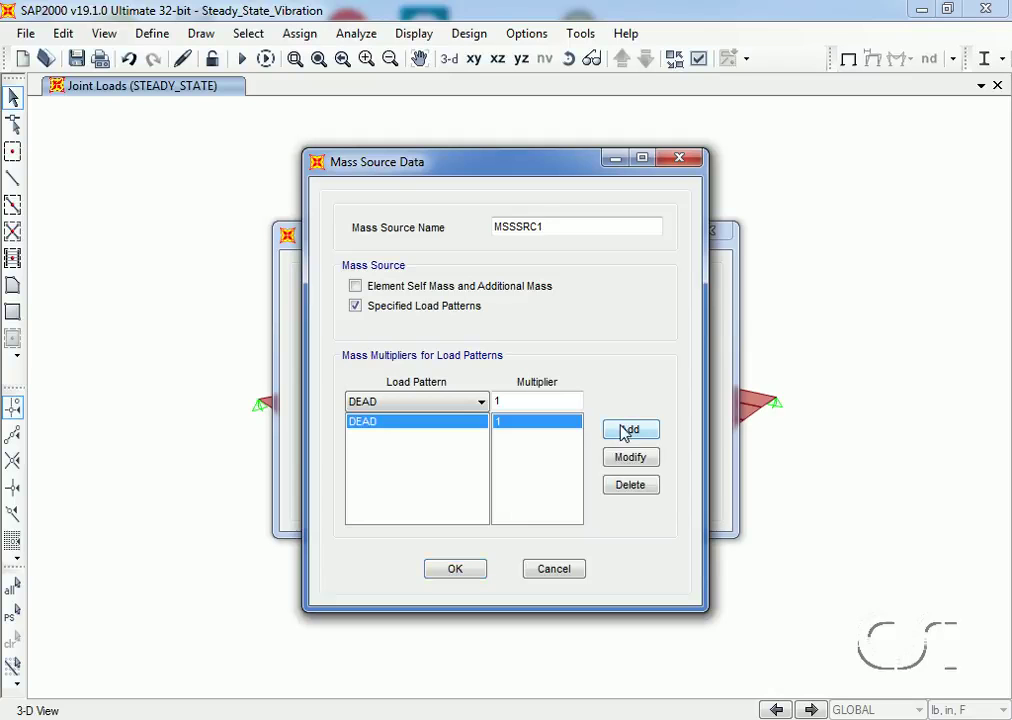
{"action": "left_click", "coordinate": [477, 401]}
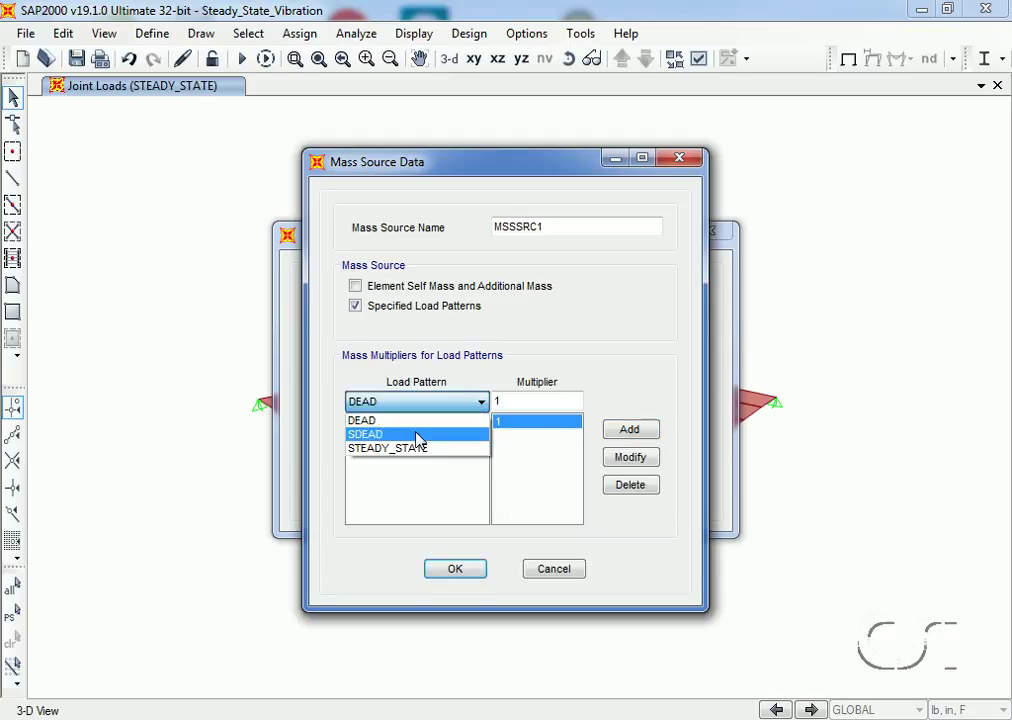
{"action": "left_click", "coordinate": [368, 434]}
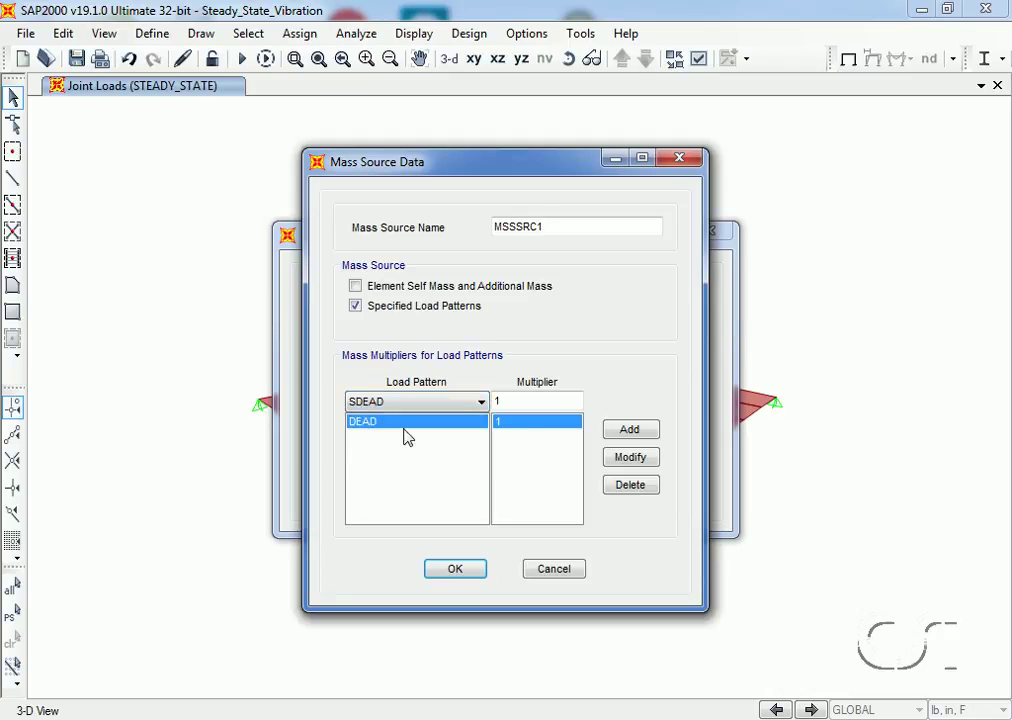
{"action": "left_click", "coordinate": [628, 429]}
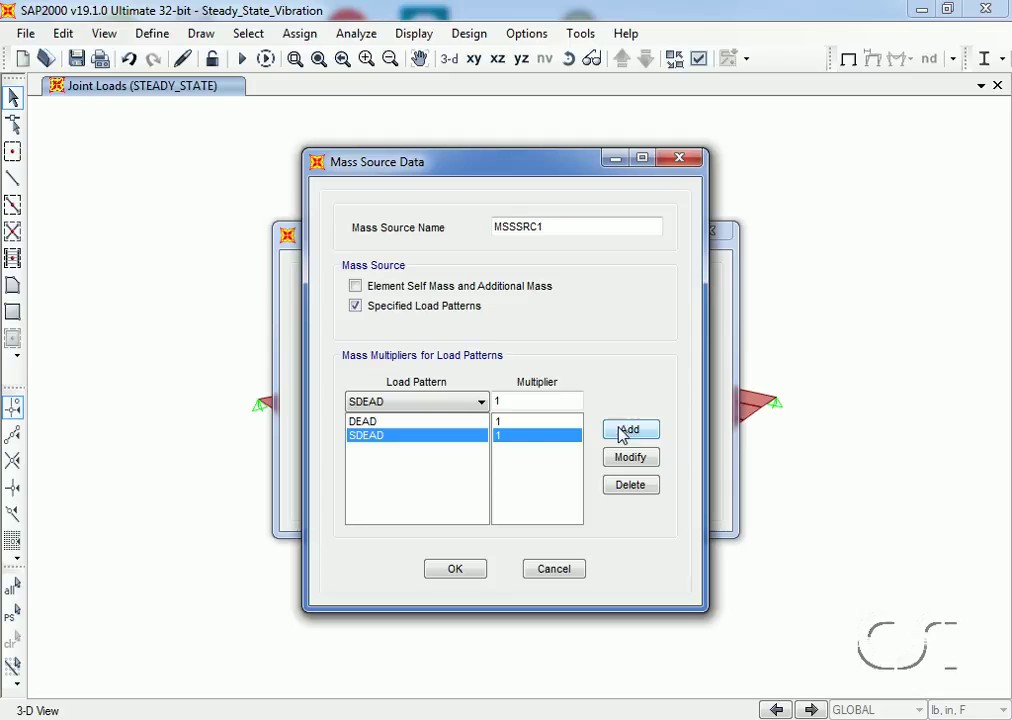
{"action": "left_click", "coordinate": [458, 569]}
{"action": "left_click", "coordinate": [457, 496]}
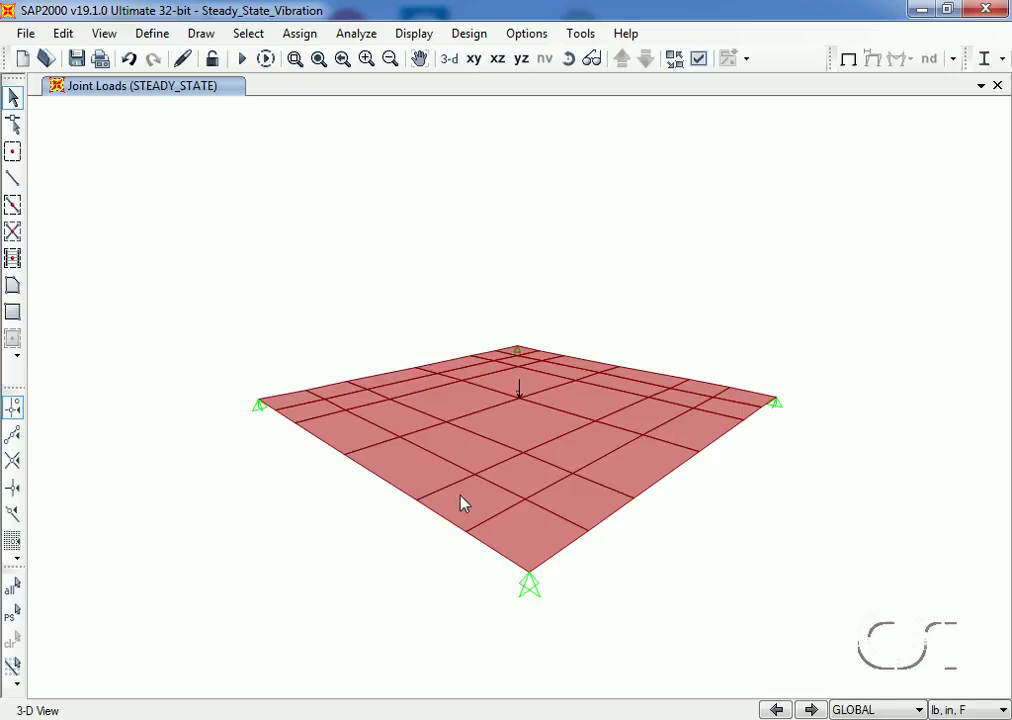
- In the MODAL load case, keep 50 maximum modes and change the frequency shift to 0
{"action": "left_click", "coordinate": [152, 35]}
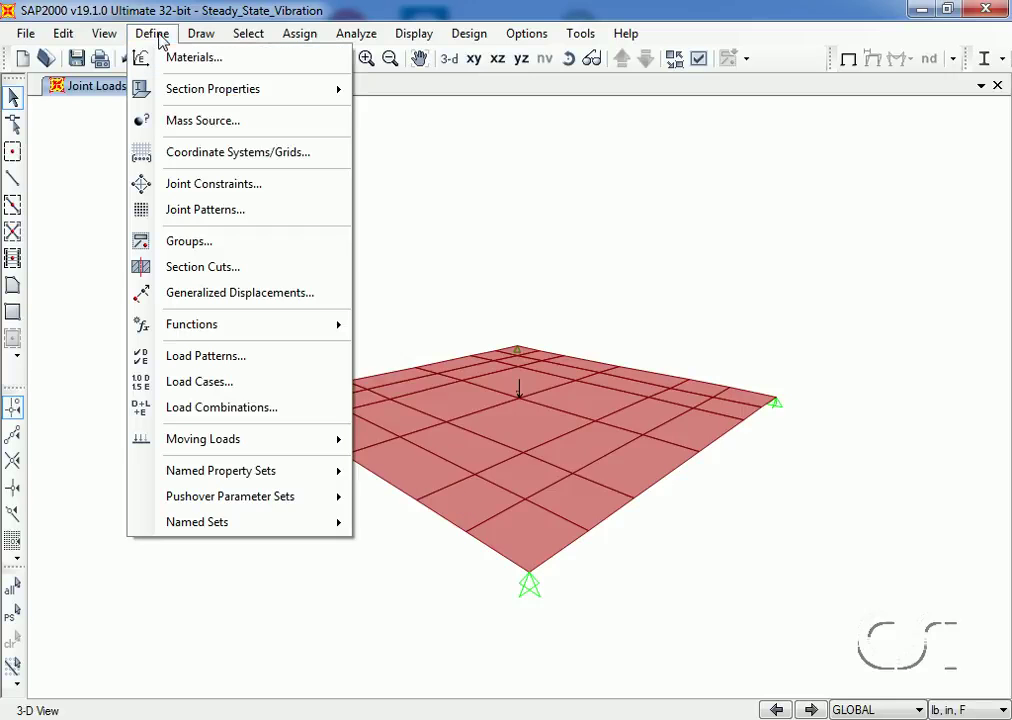
{"action": "left_click", "coordinate": [223, 392]}
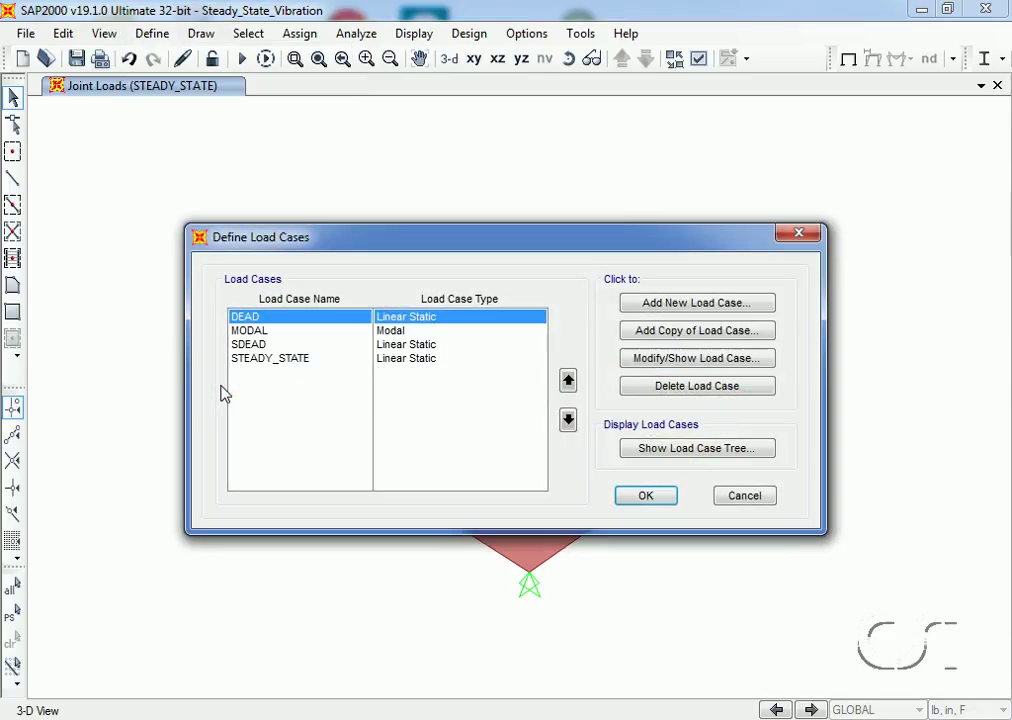
{"action": "left_click", "coordinate": [241, 331]}
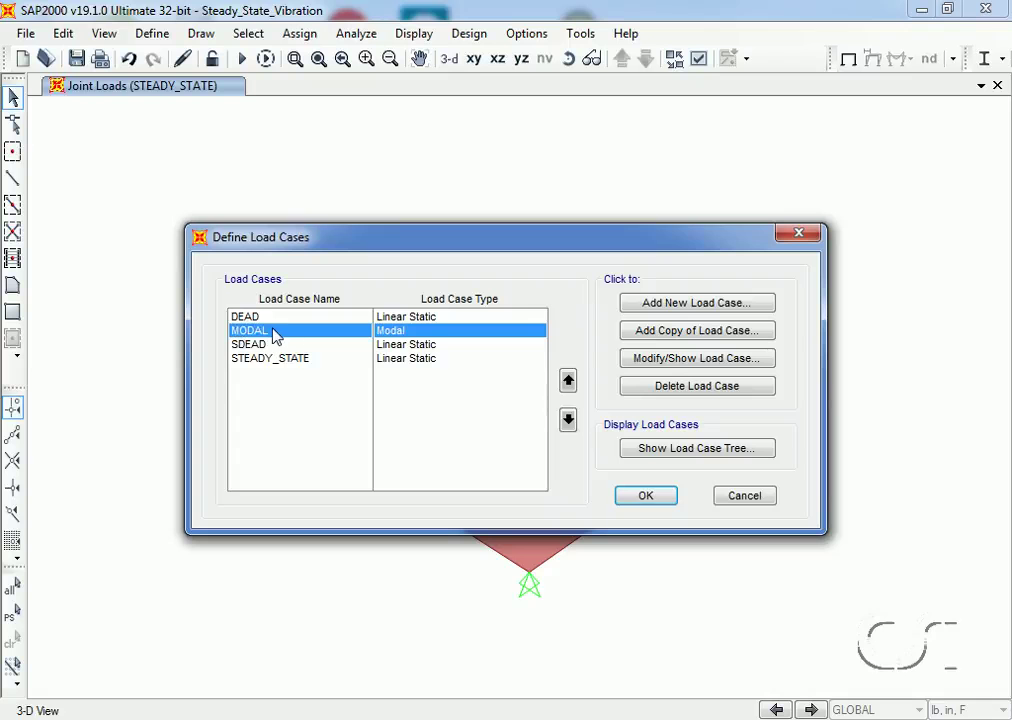
{"action": "left_click", "coordinate": [673, 360]}
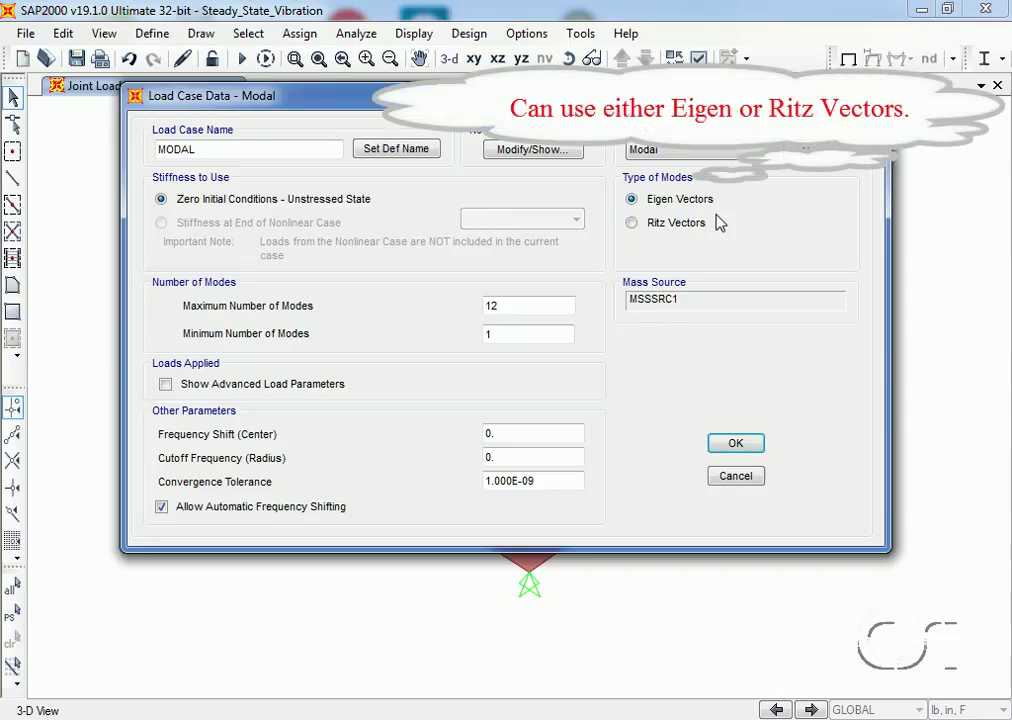
{"action": "double_click", "coordinate": [517, 305]}
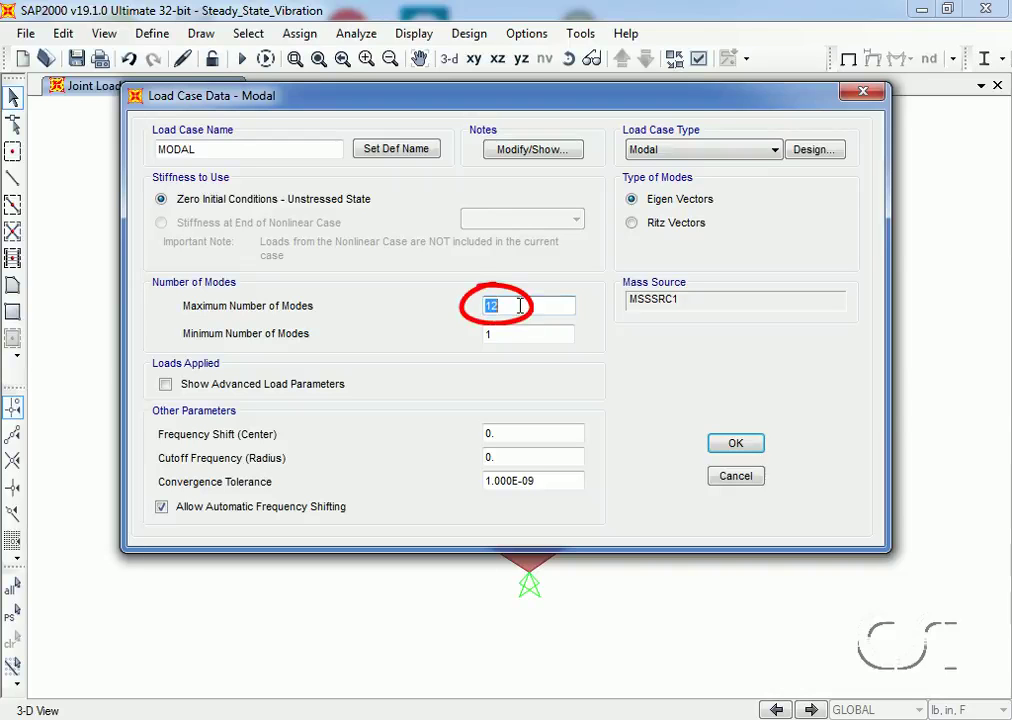
{"action": "type", "text": "50"}
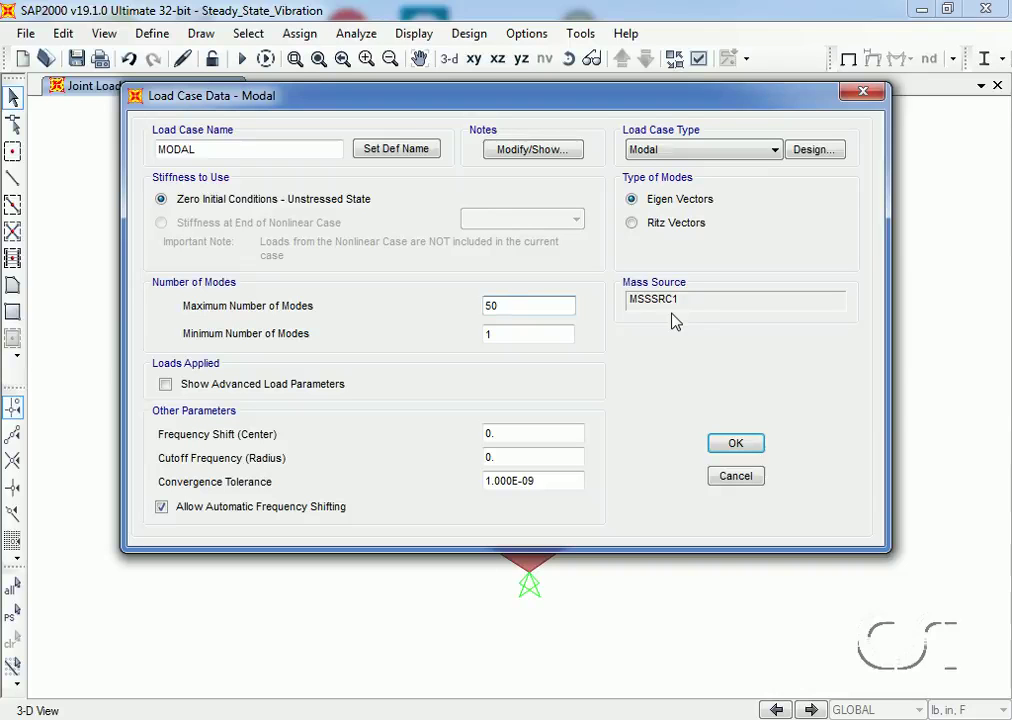
{"action": "double_click", "coordinate": [511, 434]}
{"action": "type", "text": "50"}
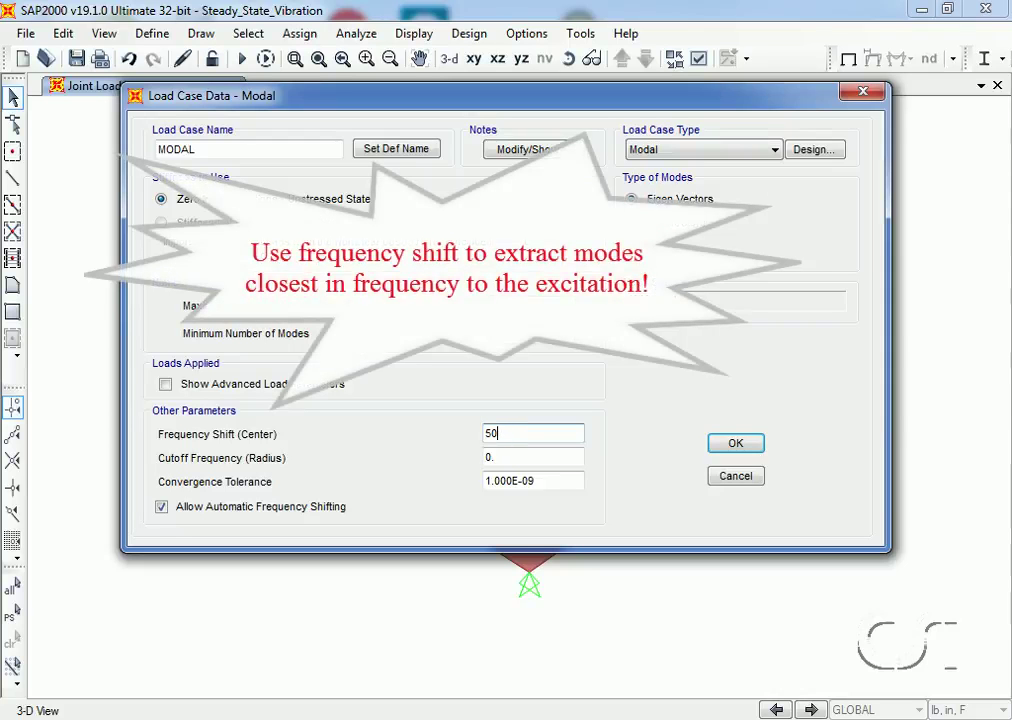
{"action": "double_click", "coordinate": [513, 439]}
{"action": "type", "text": "0"}
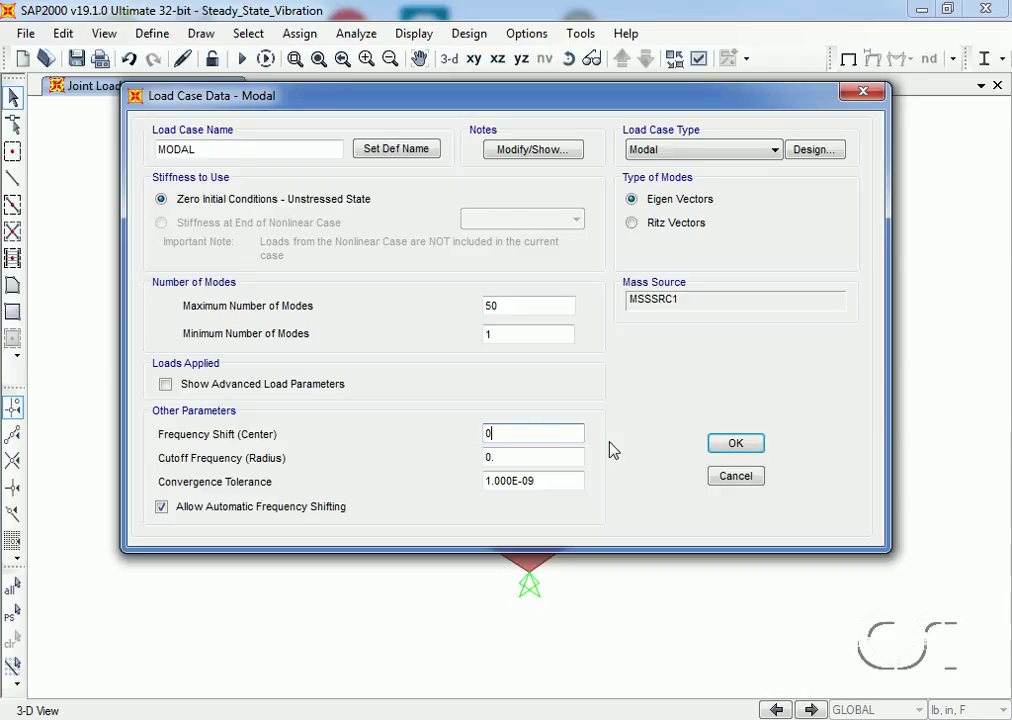
{"action": "left_click", "coordinate": [736, 446]}
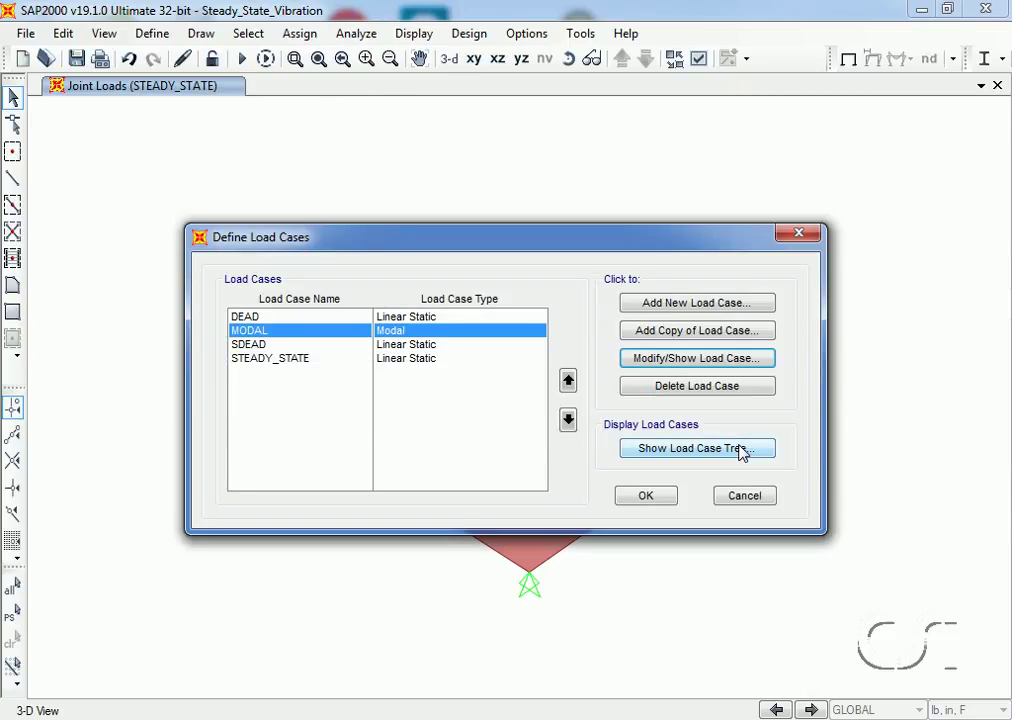
- Change STEADY_STATE to a Steady State case with its load applied through the PUMP function
{"action": "left_click", "coordinate": [291, 366]}
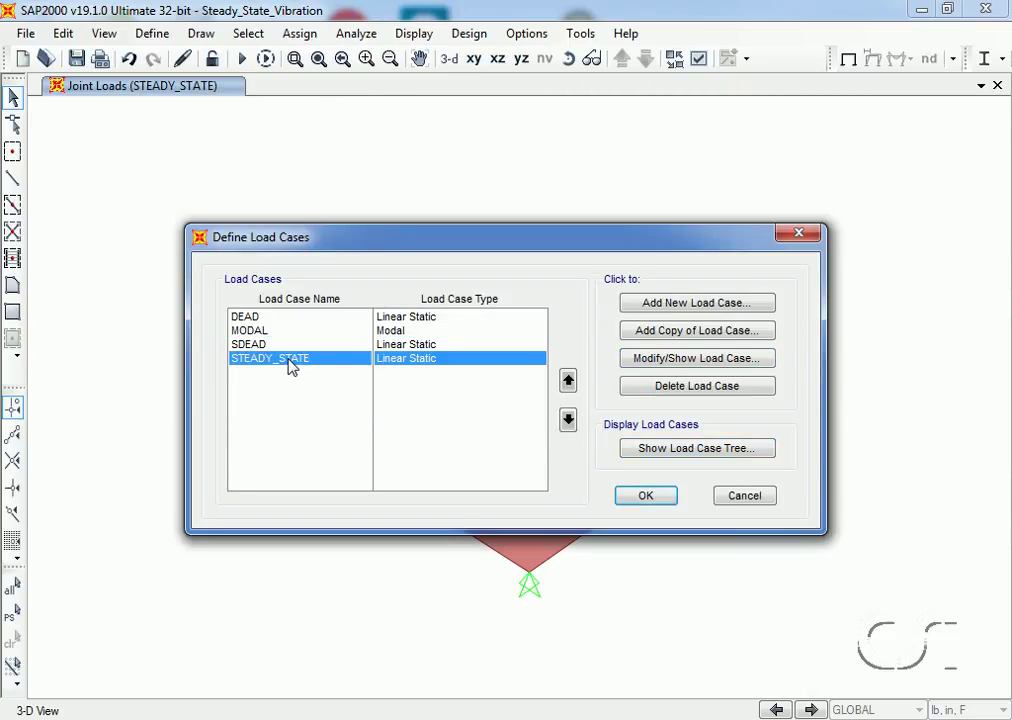
{"action": "left_click", "coordinate": [655, 358]}
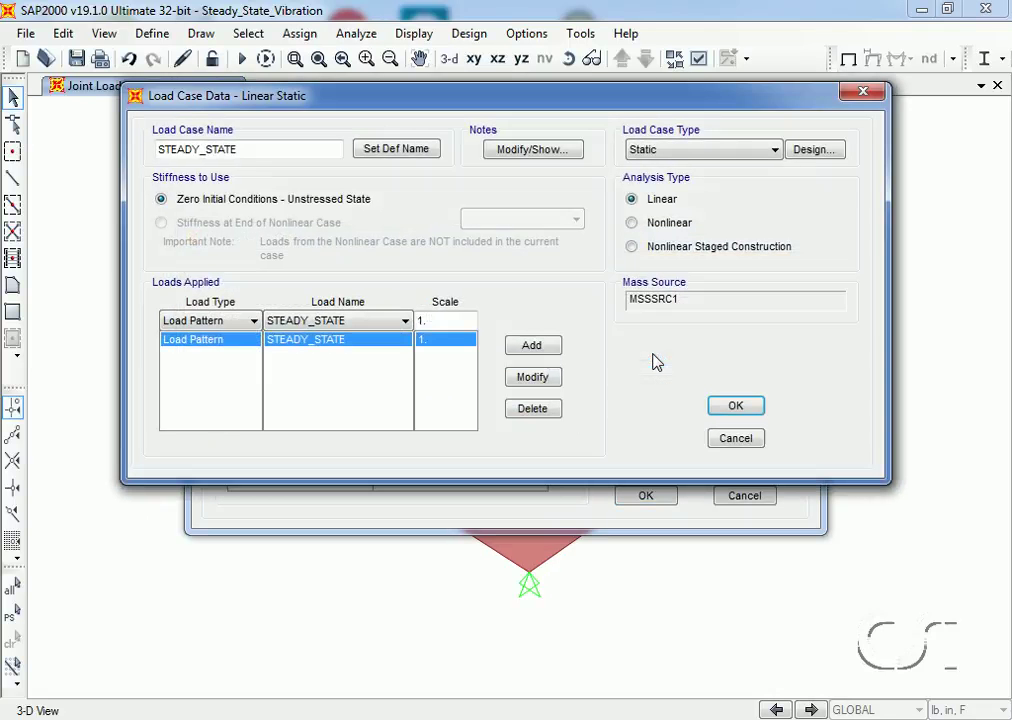
{"action": "left_click", "coordinate": [742, 152]}
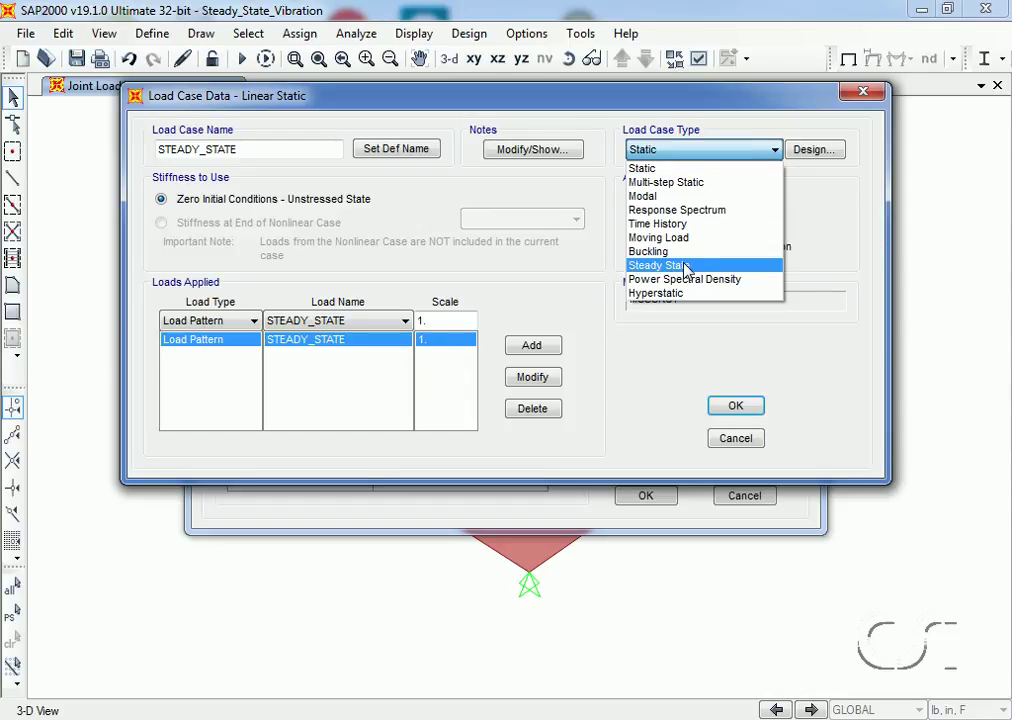
{"action": "left_click", "coordinate": [686, 266]}
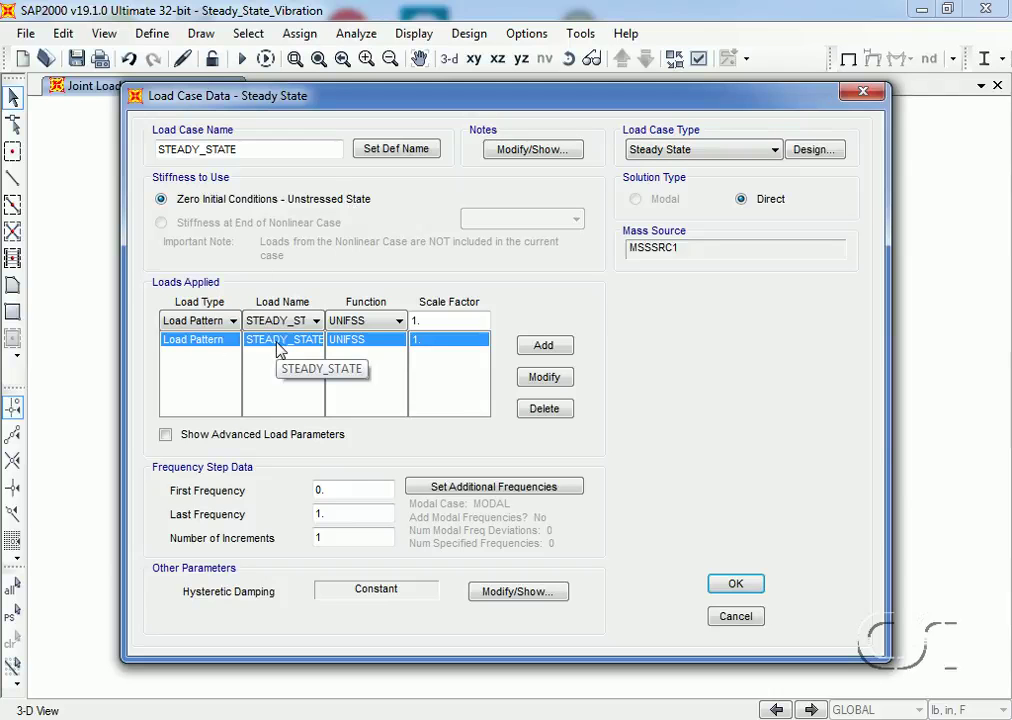
{"action": "left_click", "coordinate": [399, 321]}
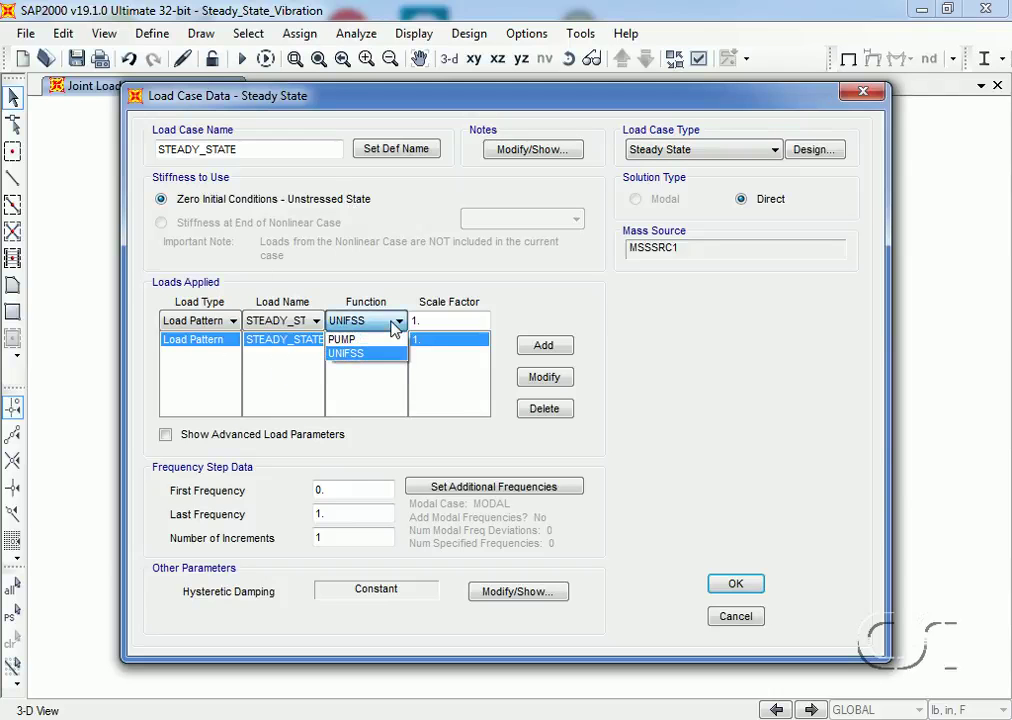
{"action": "left_click", "coordinate": [352, 340]}
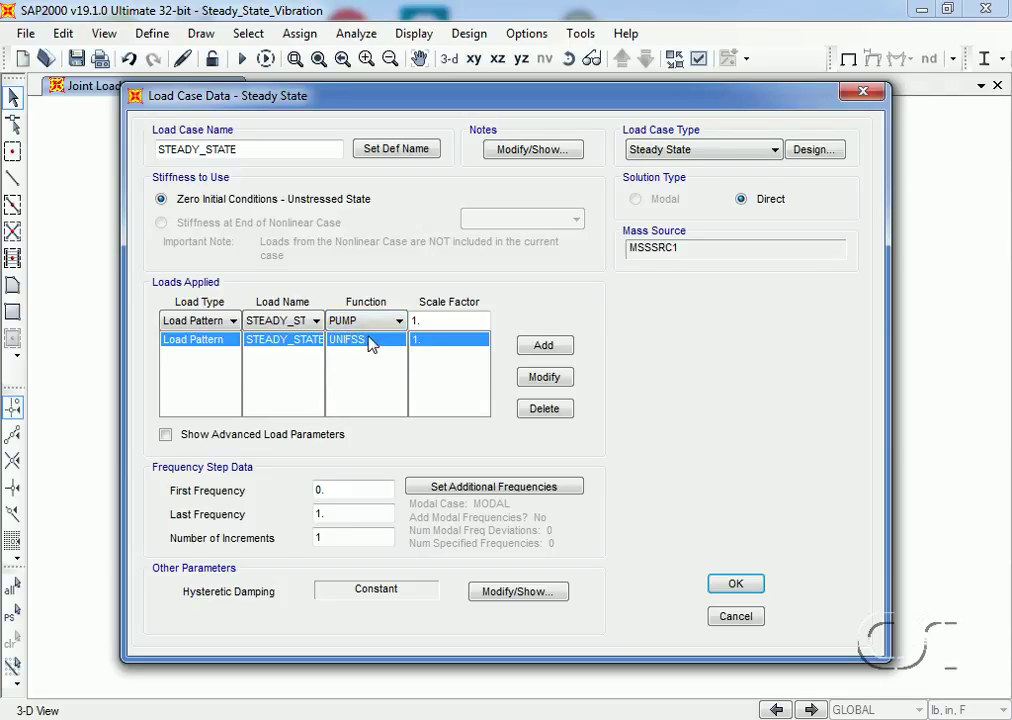
{"action": "left_click", "coordinate": [543, 377]}
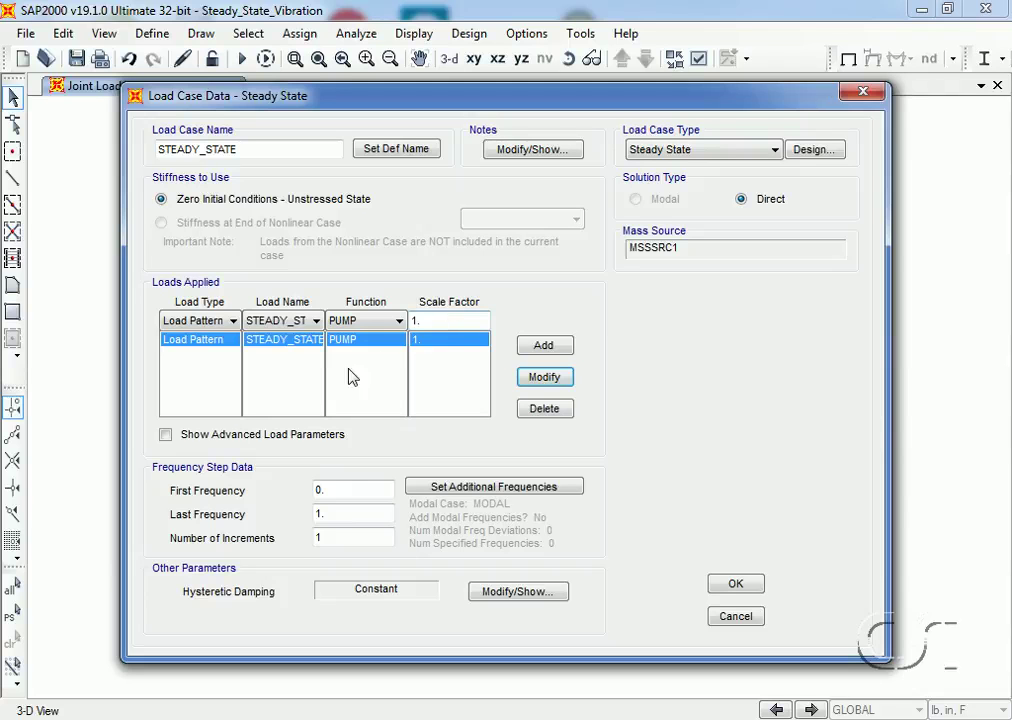
- Show the advanced load parameters for the STEADY_STATE load
{"action": "left_click", "coordinate": [165, 434]}
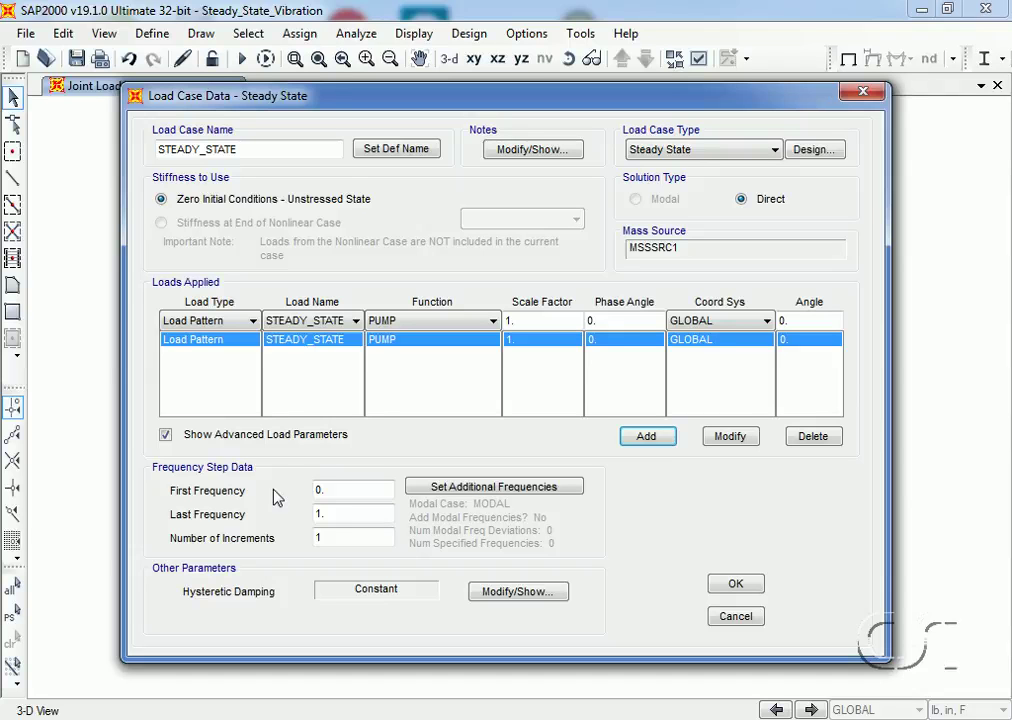
- Set the steady-state sweep's last frequency to 68 with 34 increments, then open additional frequencies
{"action": "double_click", "coordinate": [334, 512]}
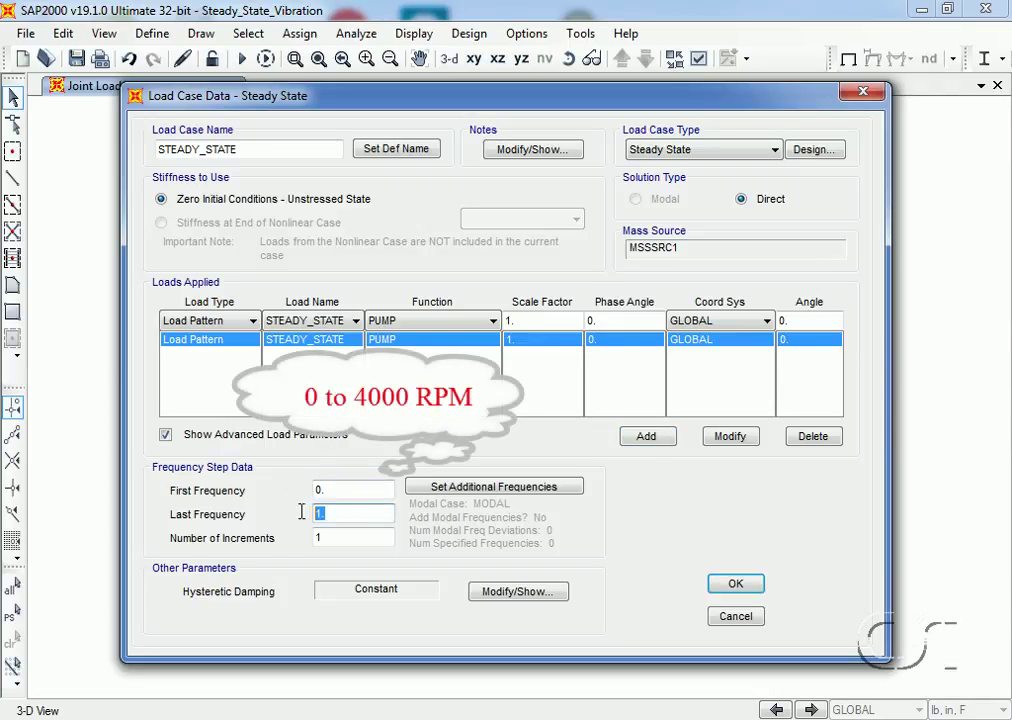
{"action": "type", "text": "68"}
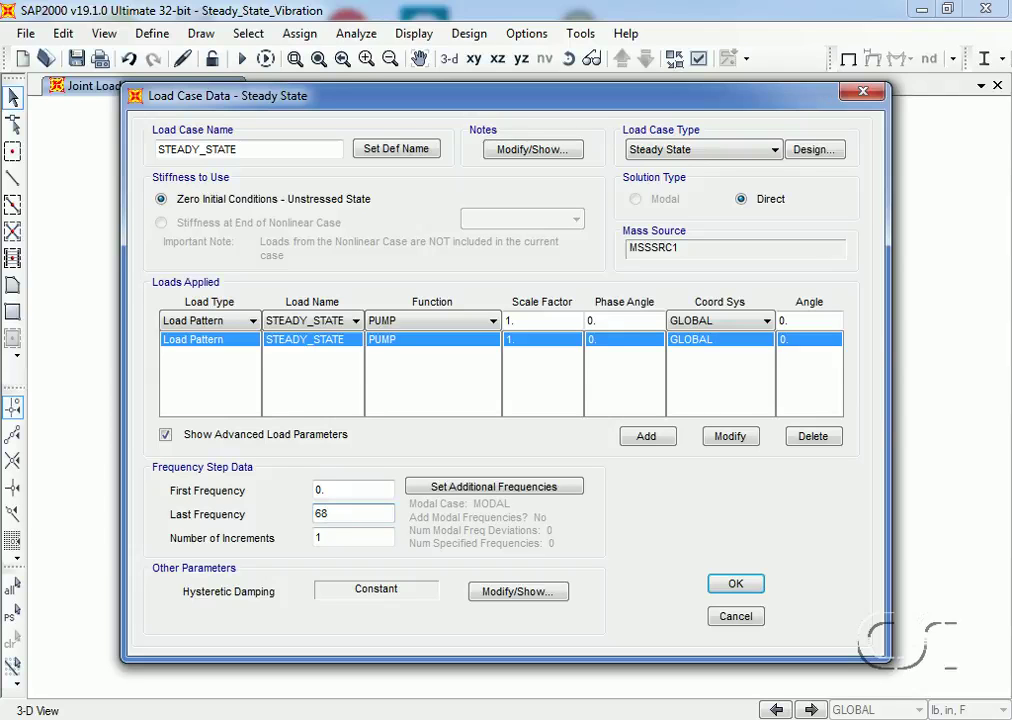
{"action": "left_click", "coordinate": [332, 539]}
{"action": "double_click", "coordinate": [332, 539]}
{"action": "type", "text": "34"}
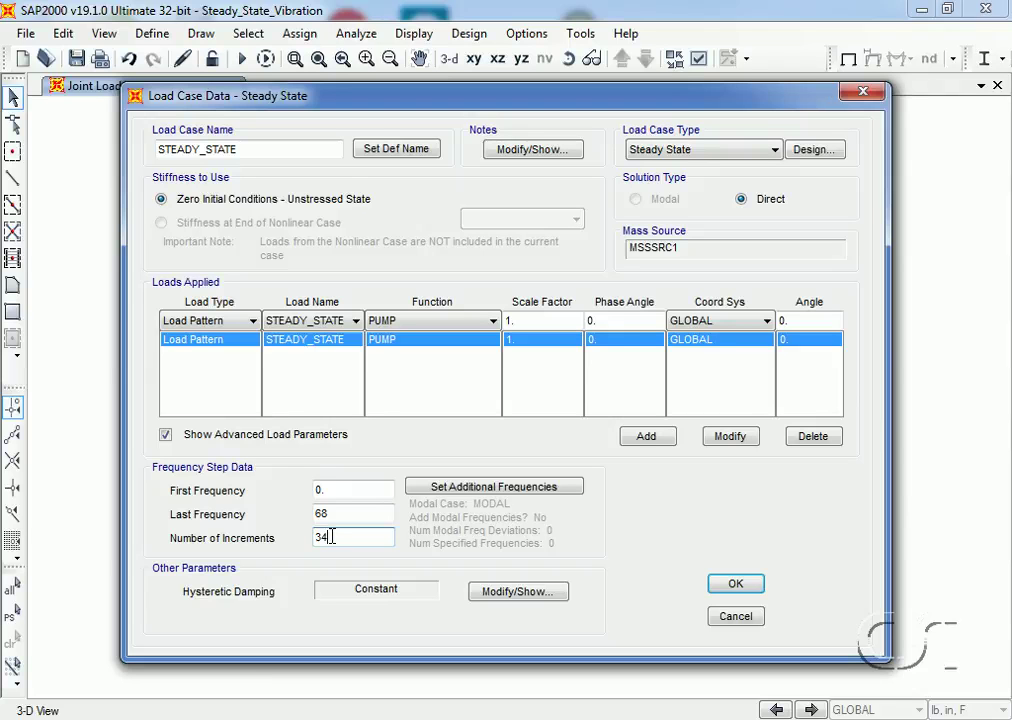
{"action": "left_click", "coordinate": [480, 497]}
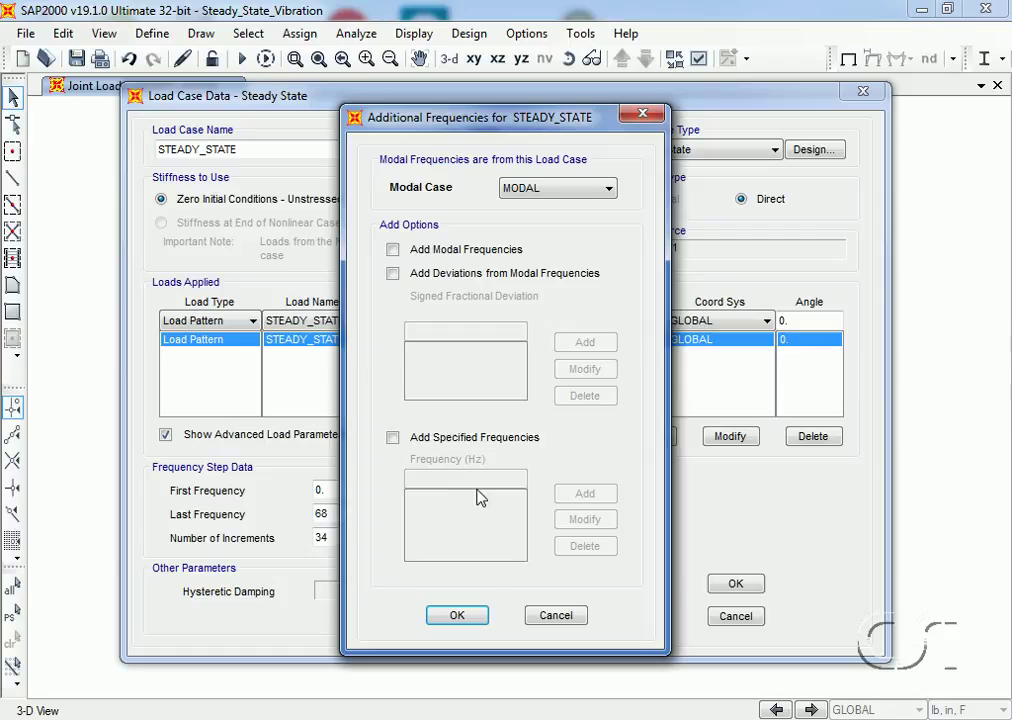
- Include modal frequencies and add positive deviations of 0.01, 0.02 and 0.05
{"action": "left_click", "coordinate": [393, 250]}
{"action": "left_click", "coordinate": [393, 273]}
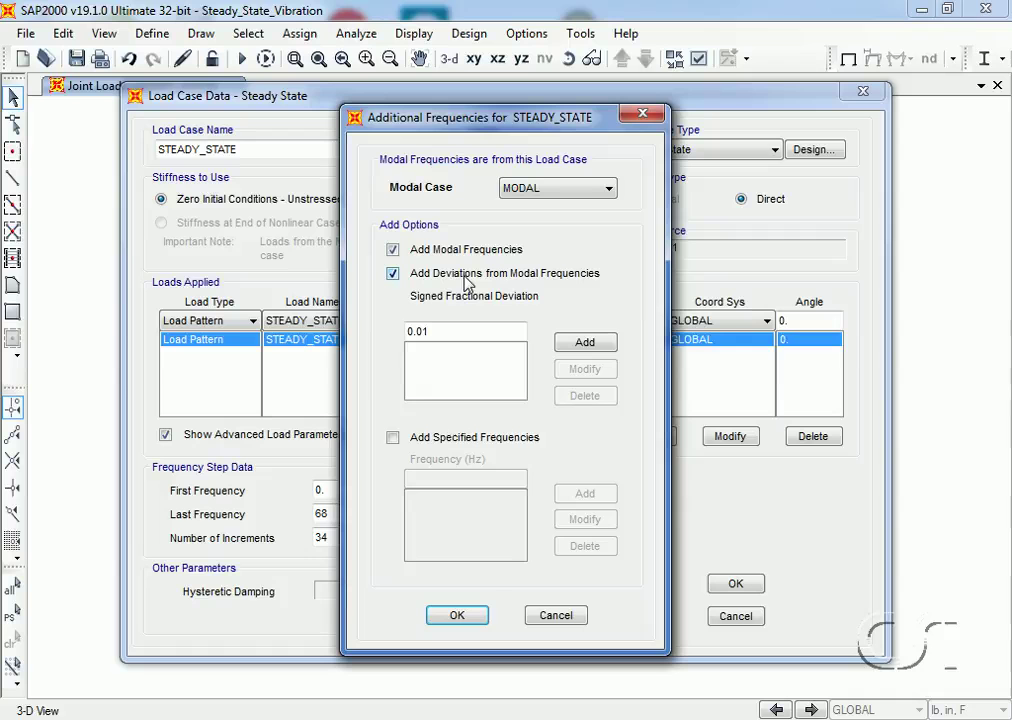
{"action": "left_click", "coordinate": [582, 343]}
{"action": "left_click", "coordinate": [456, 332]}
{"action": "double_click", "coordinate": [456, 332]}
{"action": "left_click", "coordinate": [456, 332]}
{"action": "left_click_drag", "start_coordinate": [433, 331], "coordinate": [424, 331]}
{"action": "type", "text": "2"}
{"action": "left_click", "coordinate": [584, 343]}
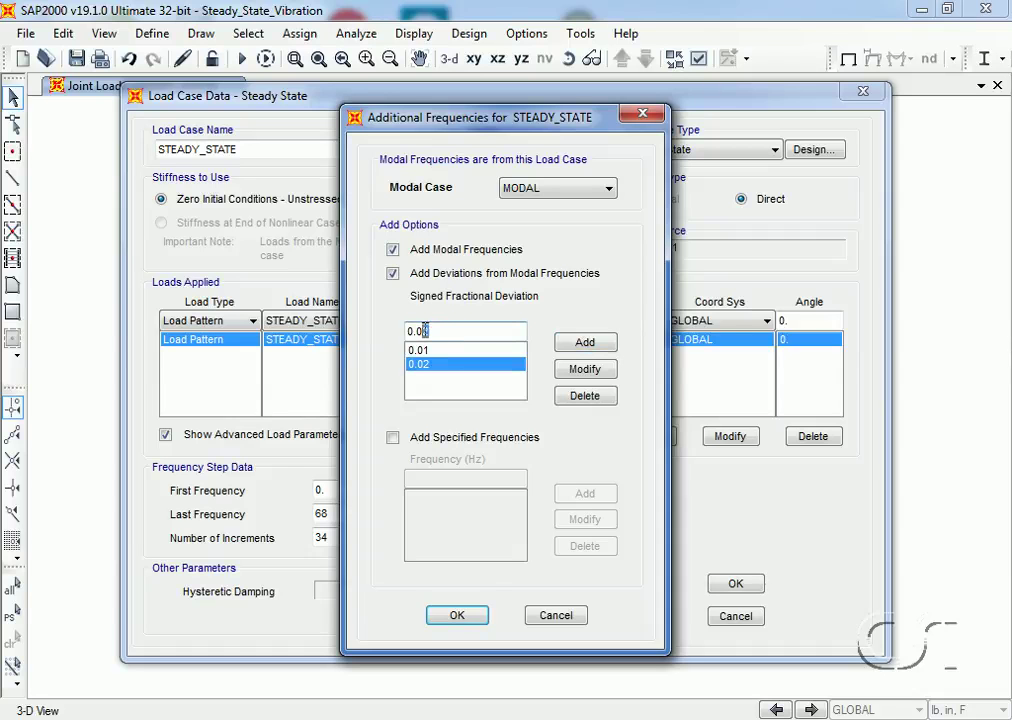
{"action": "type", "text": "5"}
{"action": "left_click", "coordinate": [580, 342]}
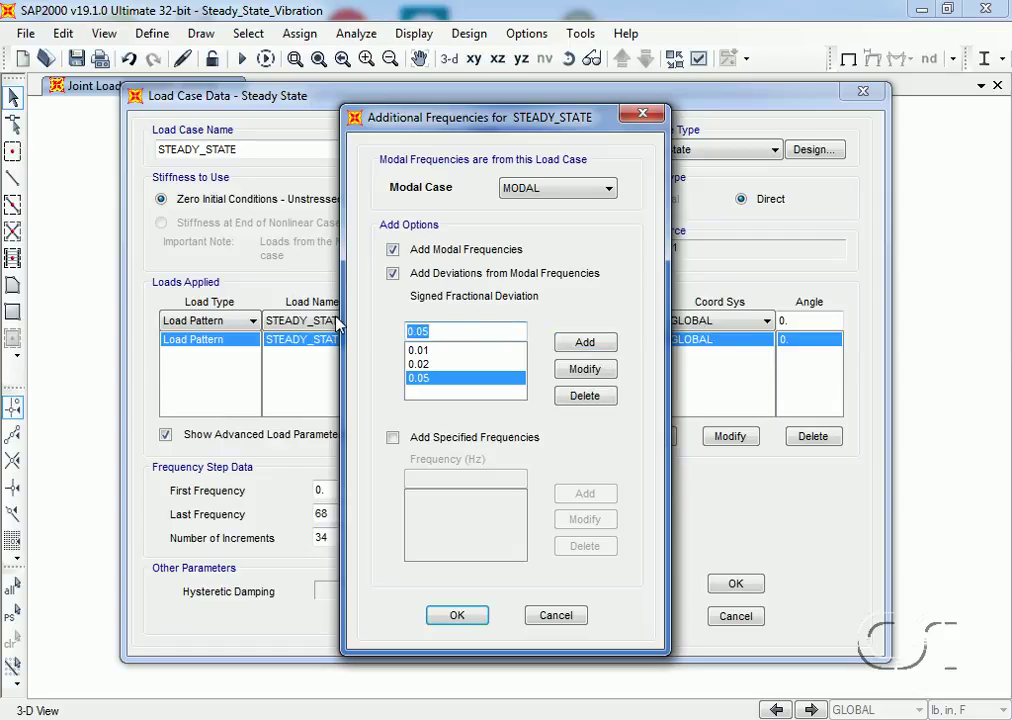
- Add negative deviations of -0.01, -0.02 and -0.05 and confirm the additional frequencies
{"action": "type", "text": "-0.01"}
{"action": "left_click", "coordinate": [596, 344]}
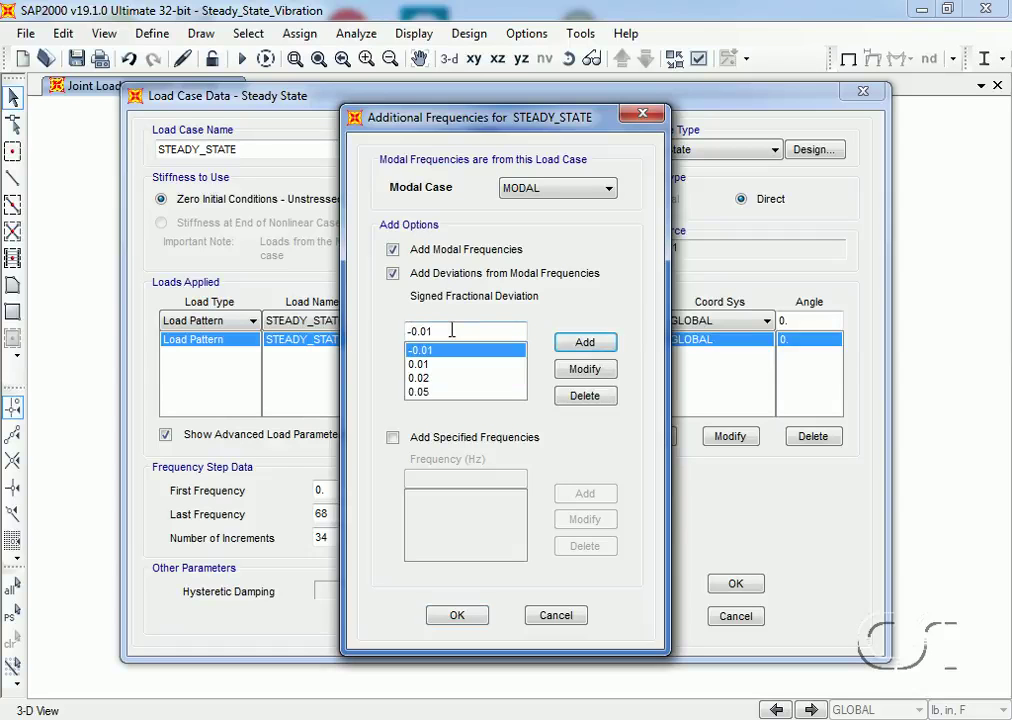
{"action": "left_click", "coordinate": [446, 331]}
{"action": "key", "text": "BackSpace"}
{"action": "type", "text": "2"}
{"action": "left_click", "coordinate": [590, 343]}
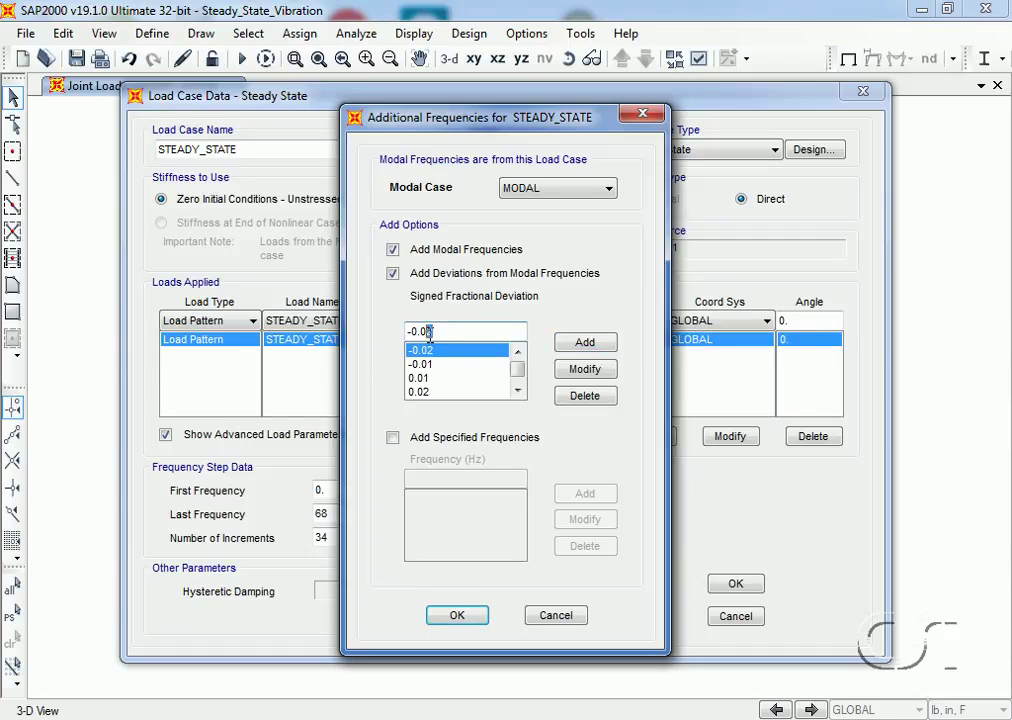
{"action": "key", "text": "BackSpace"}
{"action": "type", "text": "5"}
{"action": "left_click", "coordinate": [584, 342]}
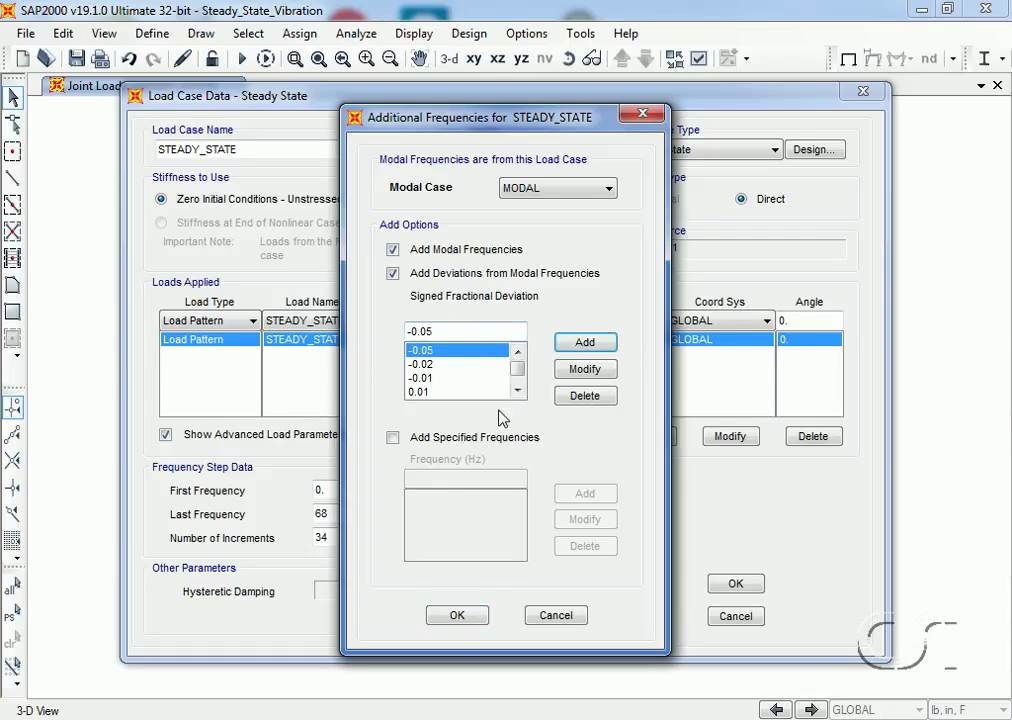
{"action": "left_click", "coordinate": [466, 620]}
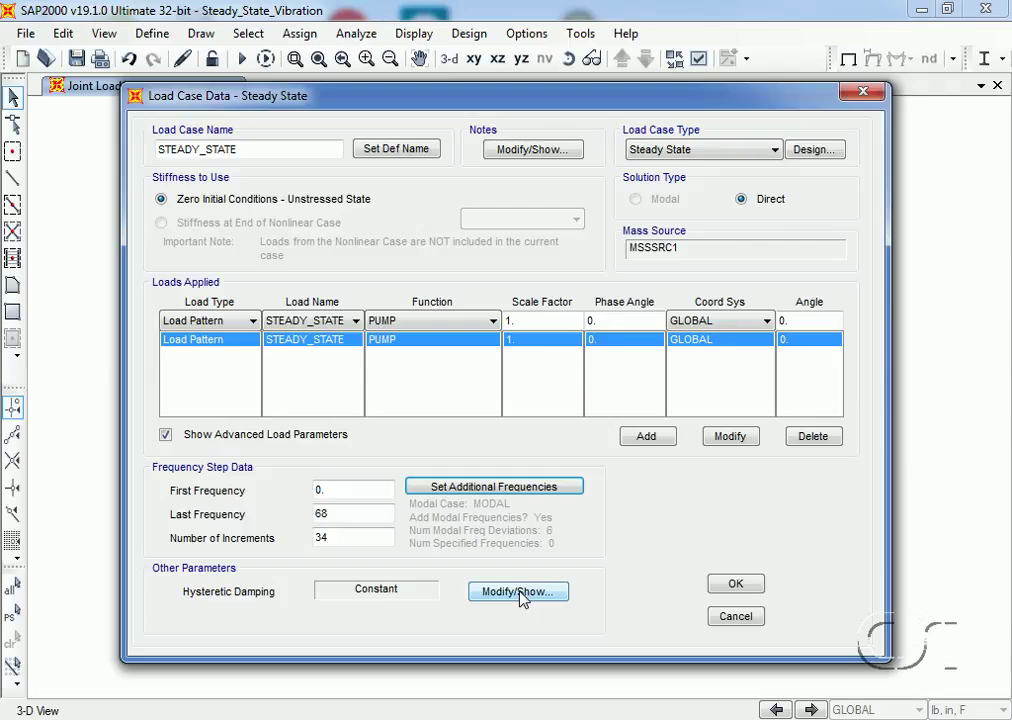
- Set the hysteretic stiffness-proportional coefficient to 0.04 and save the STEADY_STATE case
{"action": "left_click", "coordinate": [518, 592]}
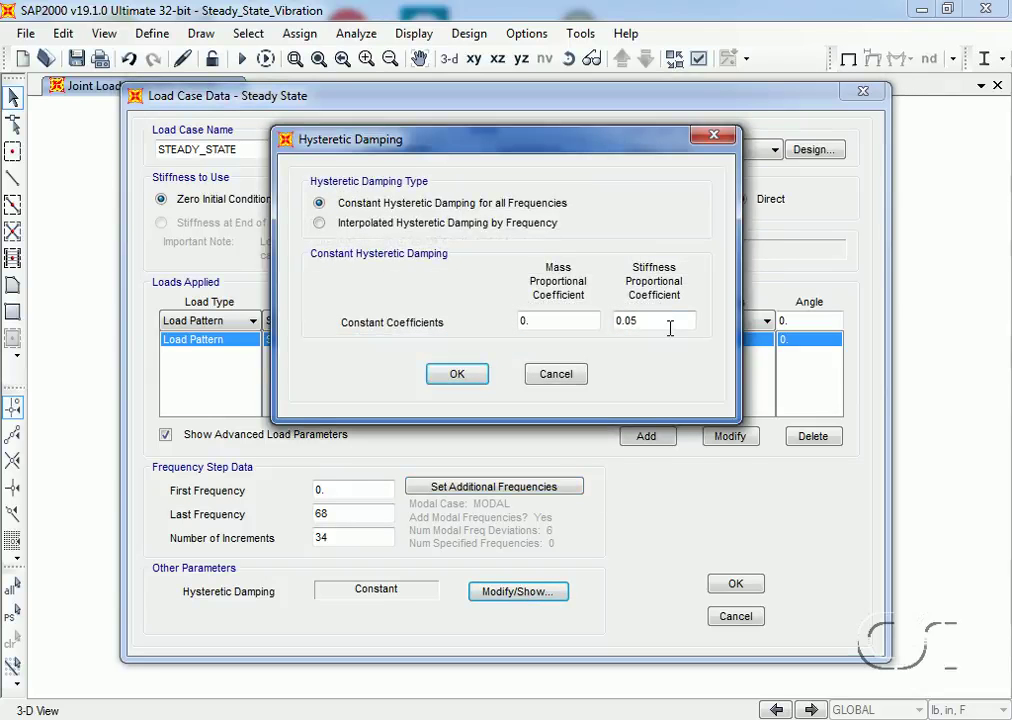
{"action": "left_click", "coordinate": [660, 321]}
{"action": "type", "text": "4"}
{"action": "left_click", "coordinate": [454, 376]}
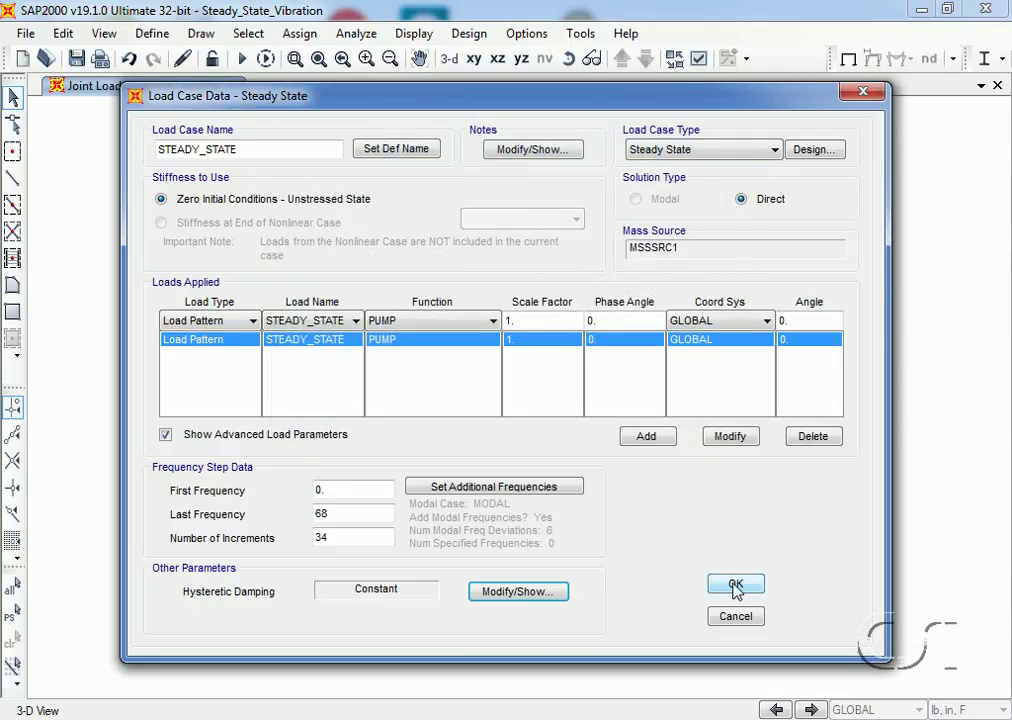
{"action": "left_click", "coordinate": [735, 586]}
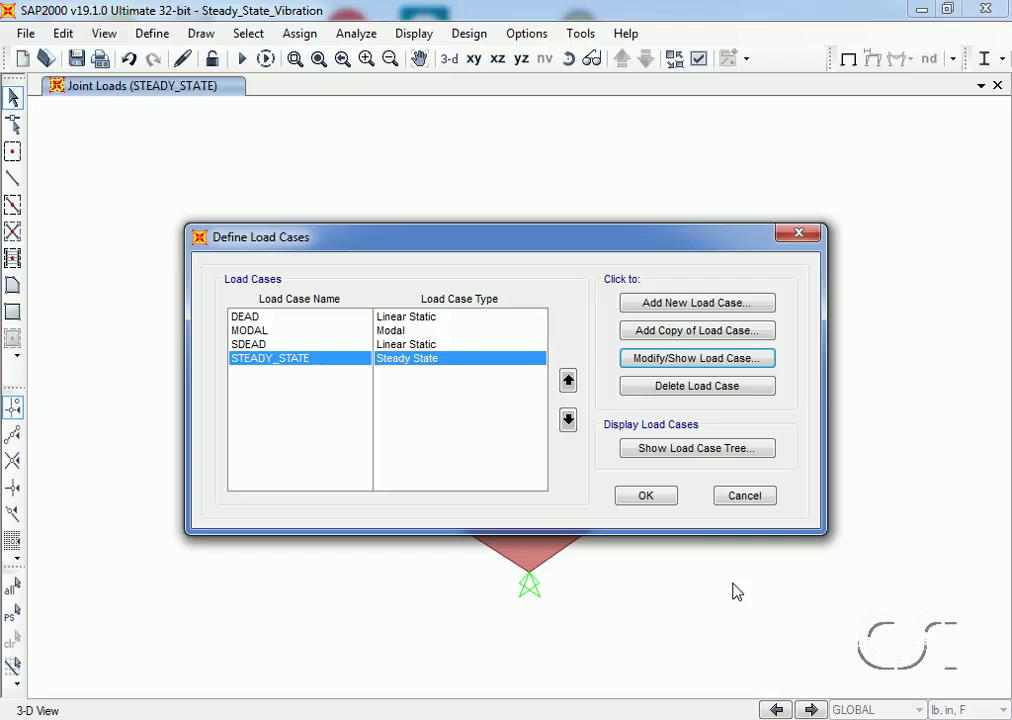
- Close the load case list and run the analysis for all cases
{"action": "left_click", "coordinate": [648, 500]}
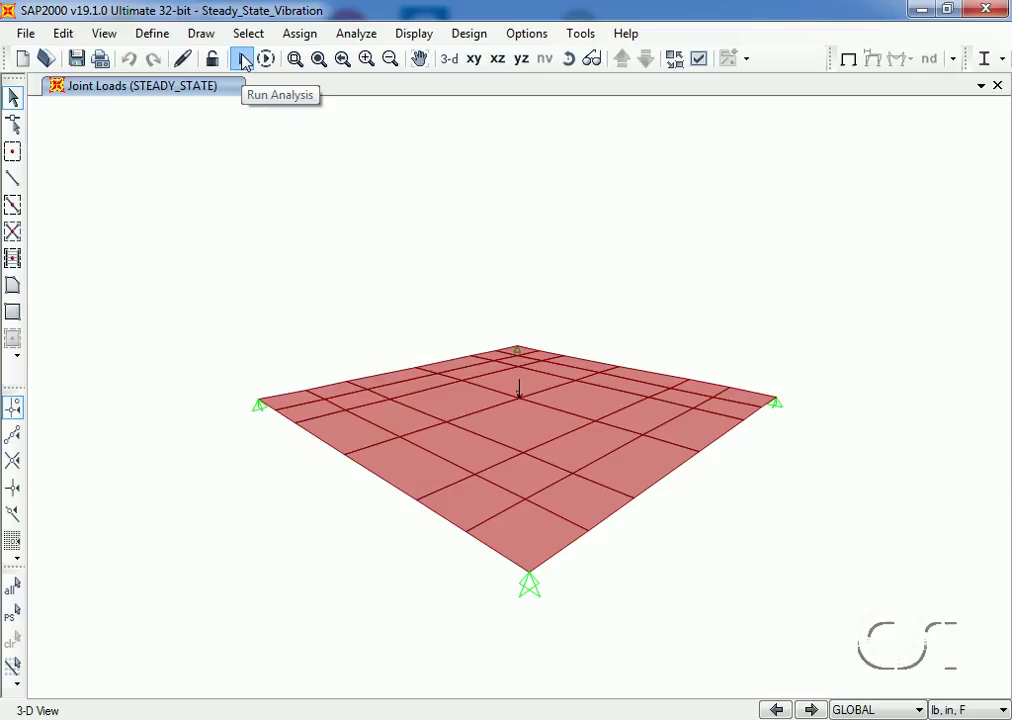
{"action": "left_click", "coordinate": [243, 59]}
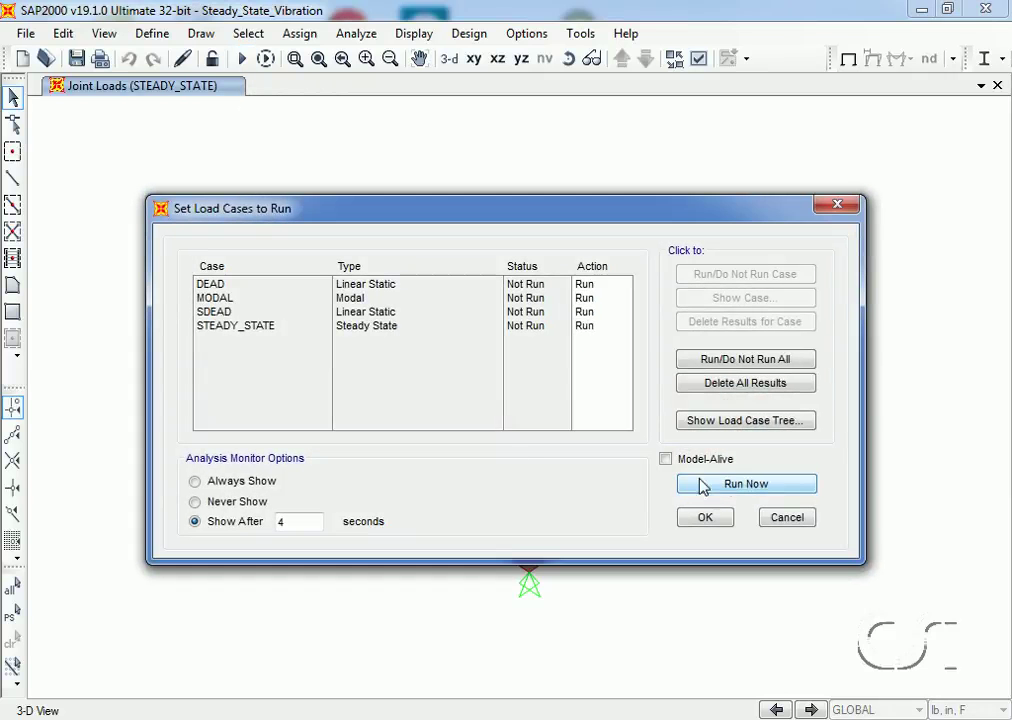
{"action": "left_click", "coordinate": [746, 484]}
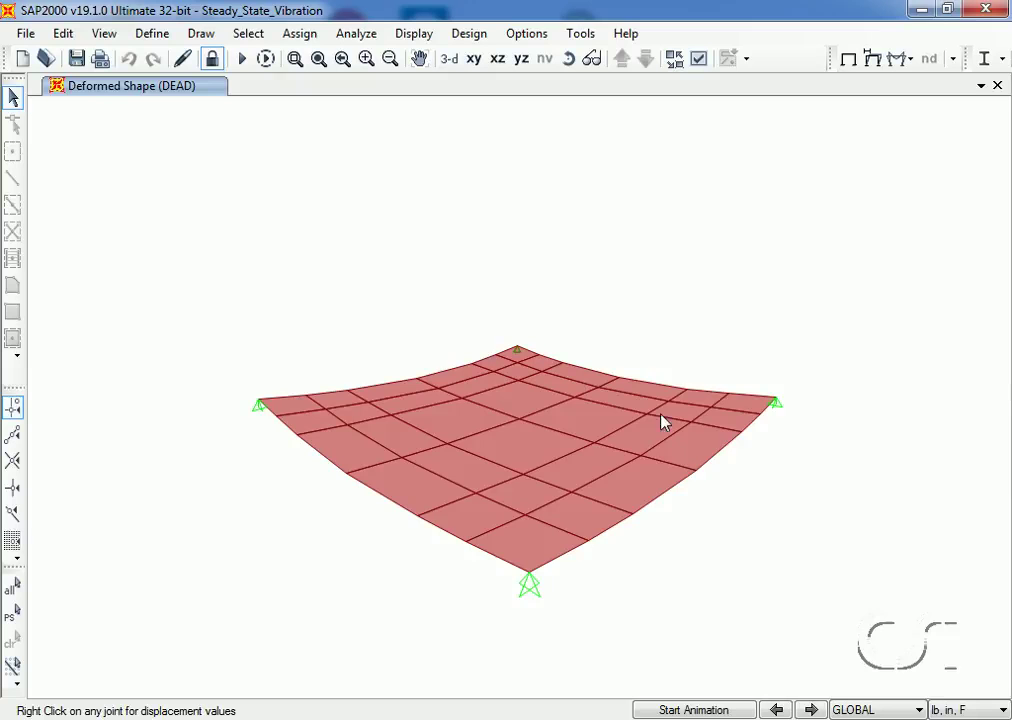
- Display the MODAL case's mode 1 deformed shape of the slab
{"action": "left_click", "coordinate": [418, 40]}
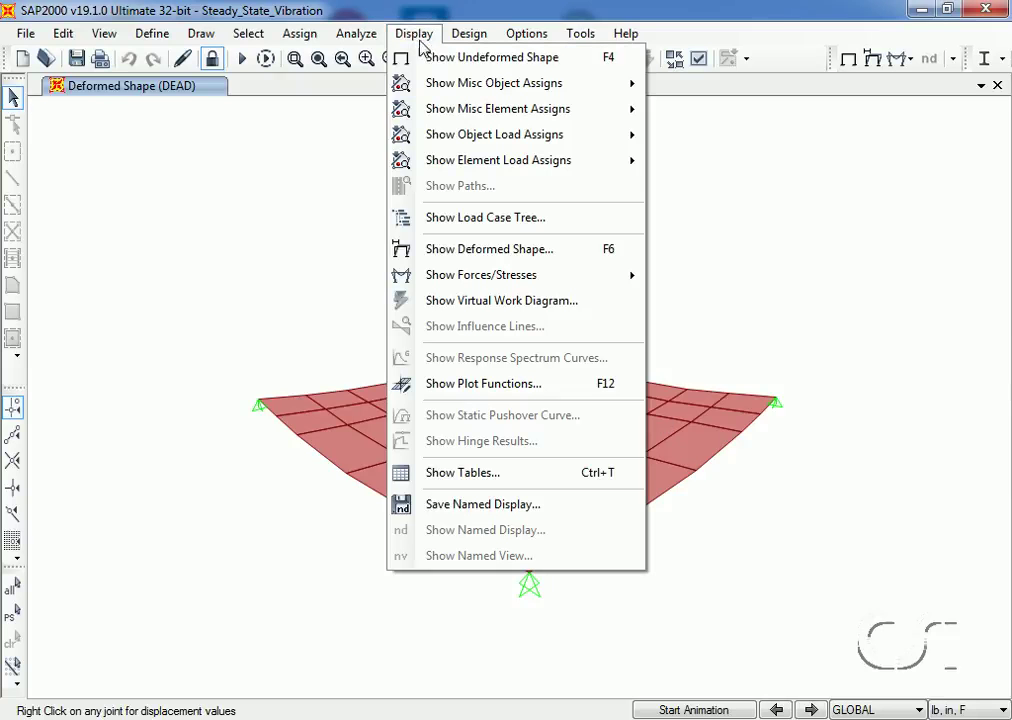
{"action": "left_click", "coordinate": [510, 258]}
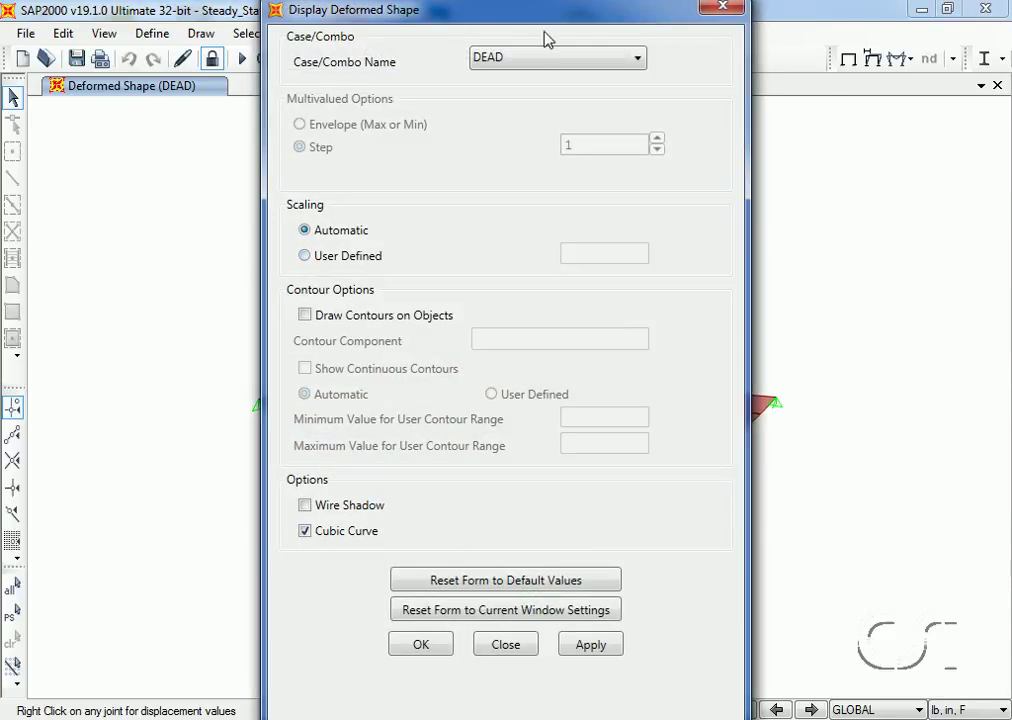
{"action": "left_click_drag", "start_coordinate": [435, 12], "coordinate": [540, 12]}
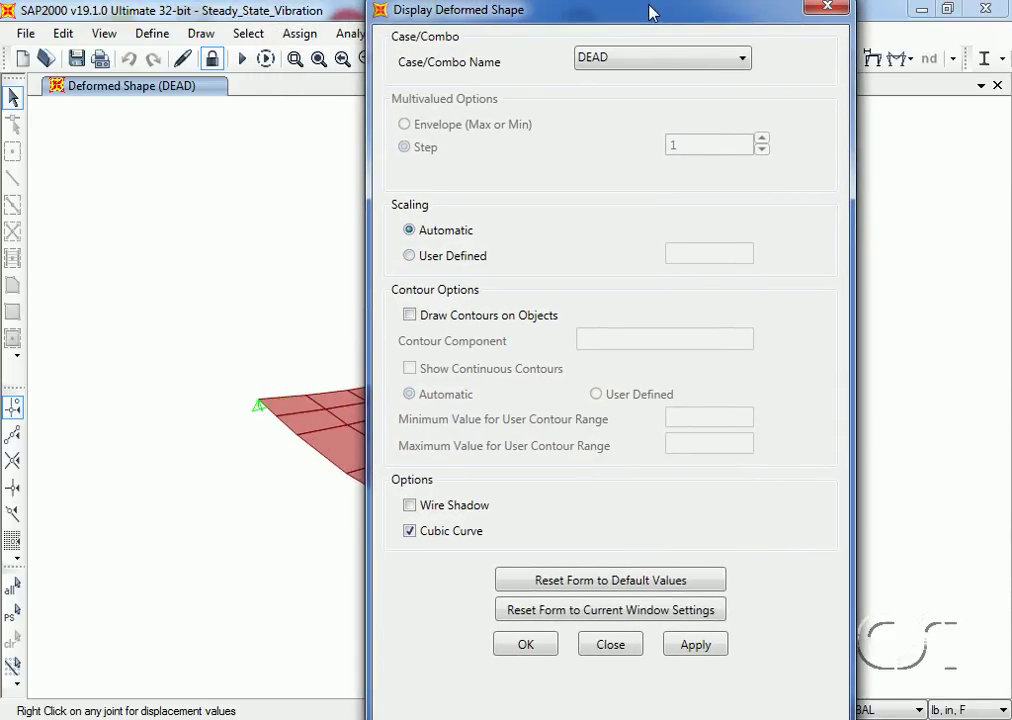
{"action": "left_click", "coordinate": [636, 62]}
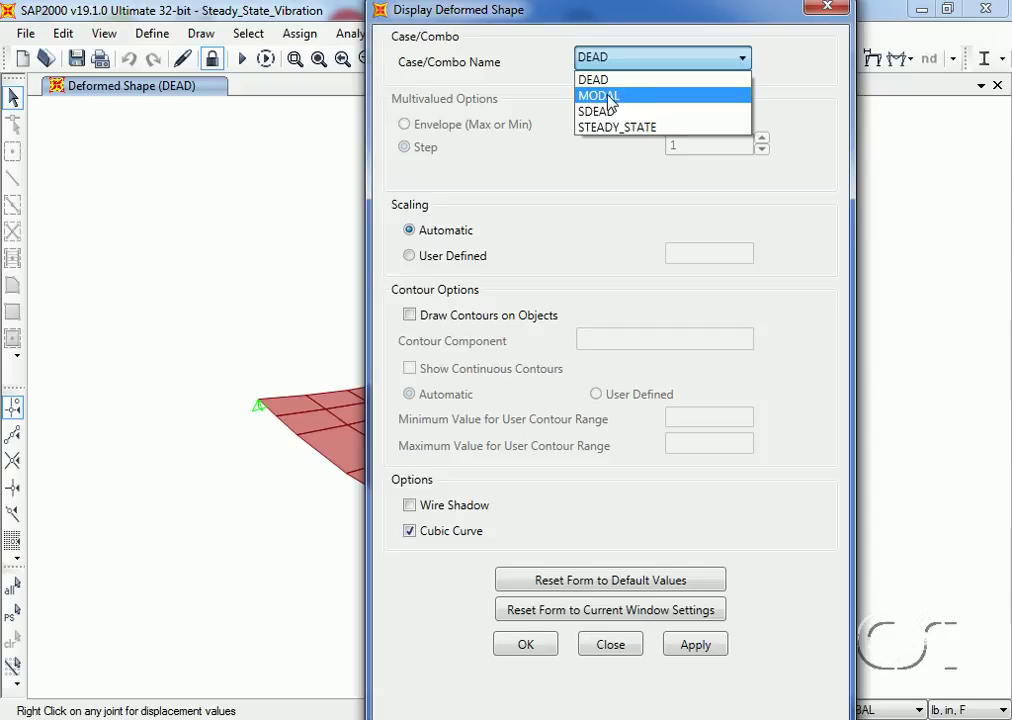
{"action": "left_click", "coordinate": [611, 97]}
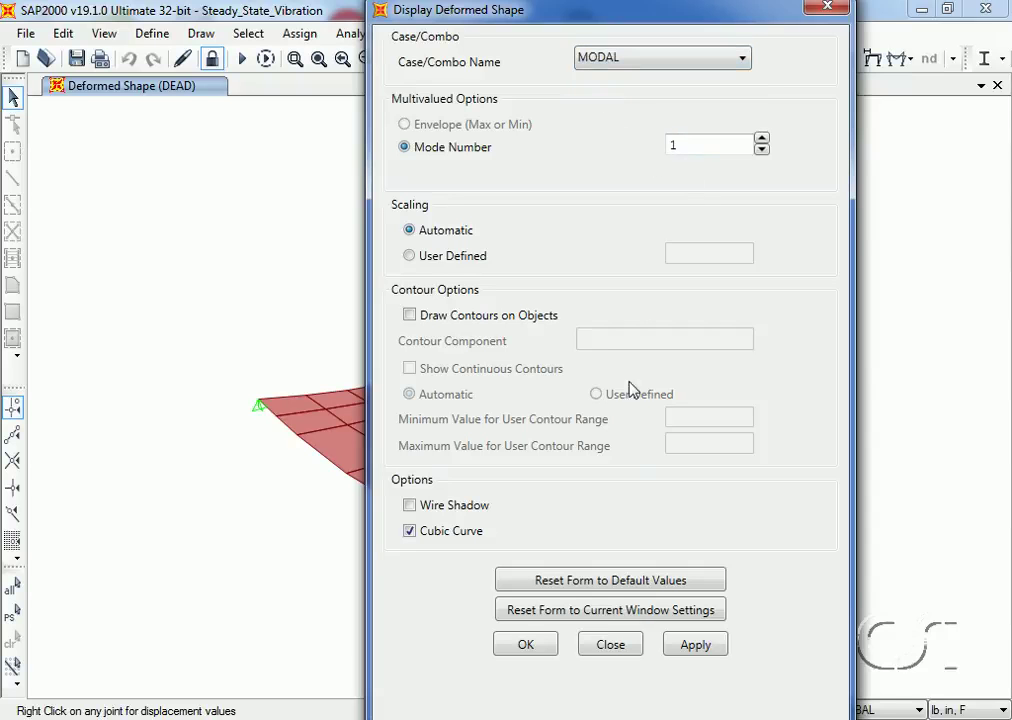
{"action": "left_click", "coordinate": [697, 645]}
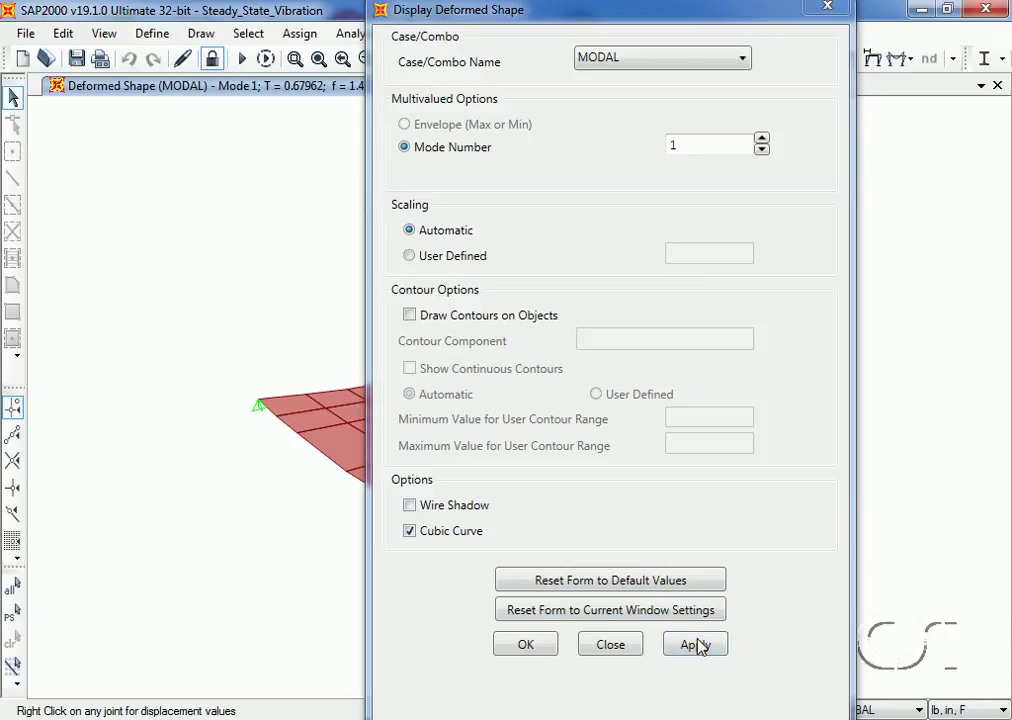
- Switch the displayed mode to 50, showing its 160.22718 Hz shape
{"action": "left_click_drag", "start_coordinate": [537, 9], "coordinate": [778, 12]}
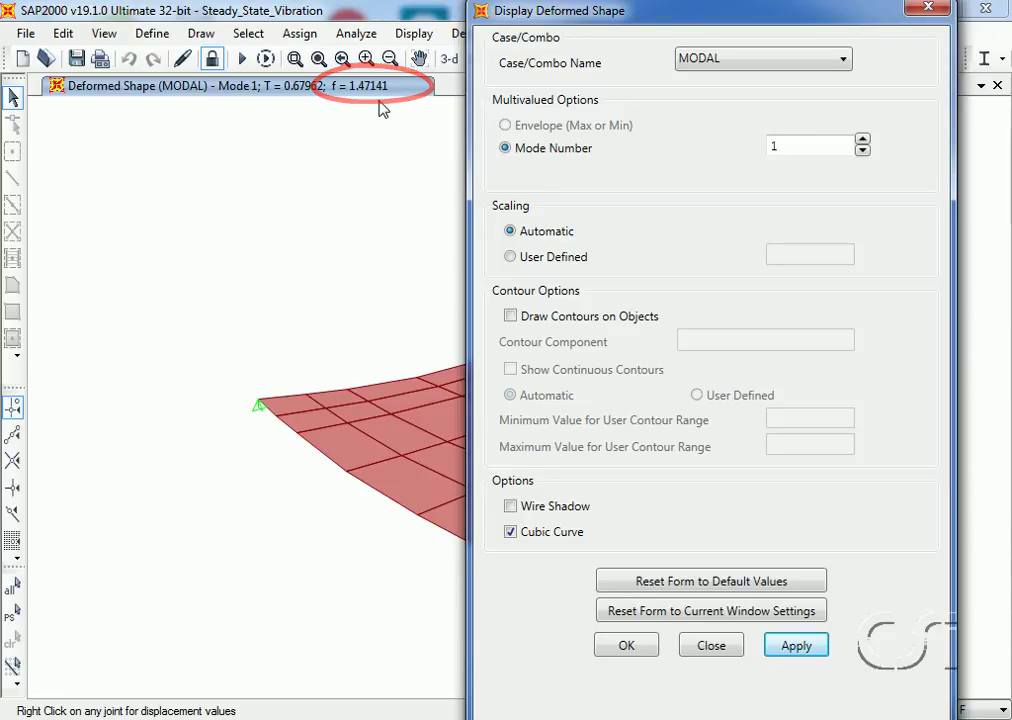
{"action": "left_click_drag", "start_coordinate": [849, 145], "coordinate": [786, 145]}
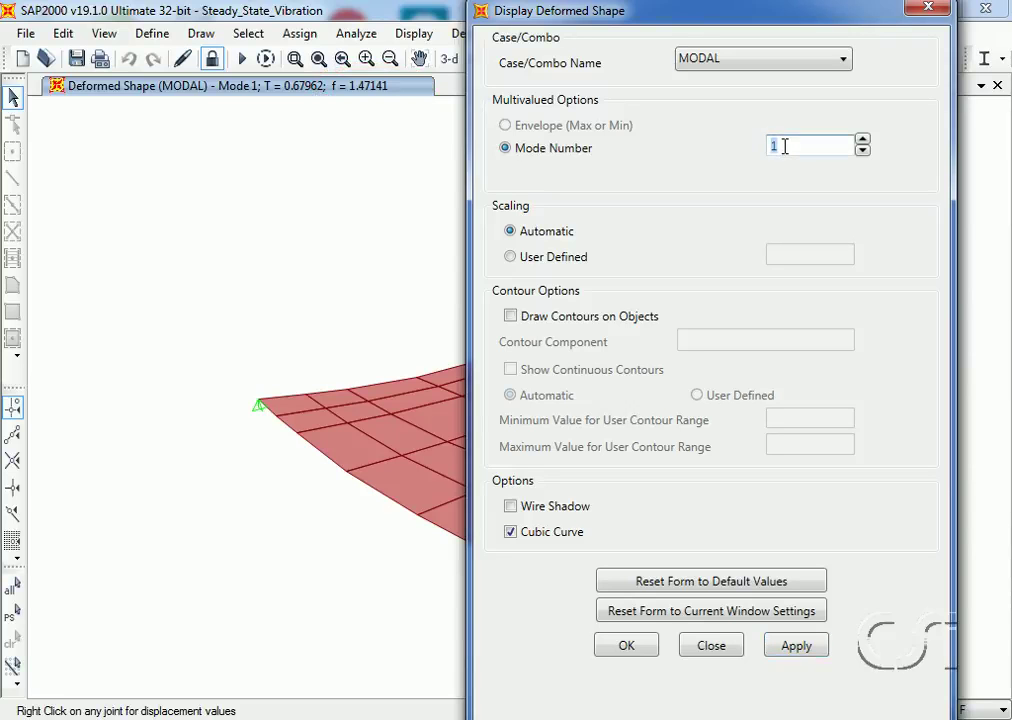
{"action": "type", "text": "50"}
{"action": "left_click", "coordinate": [789, 646]}
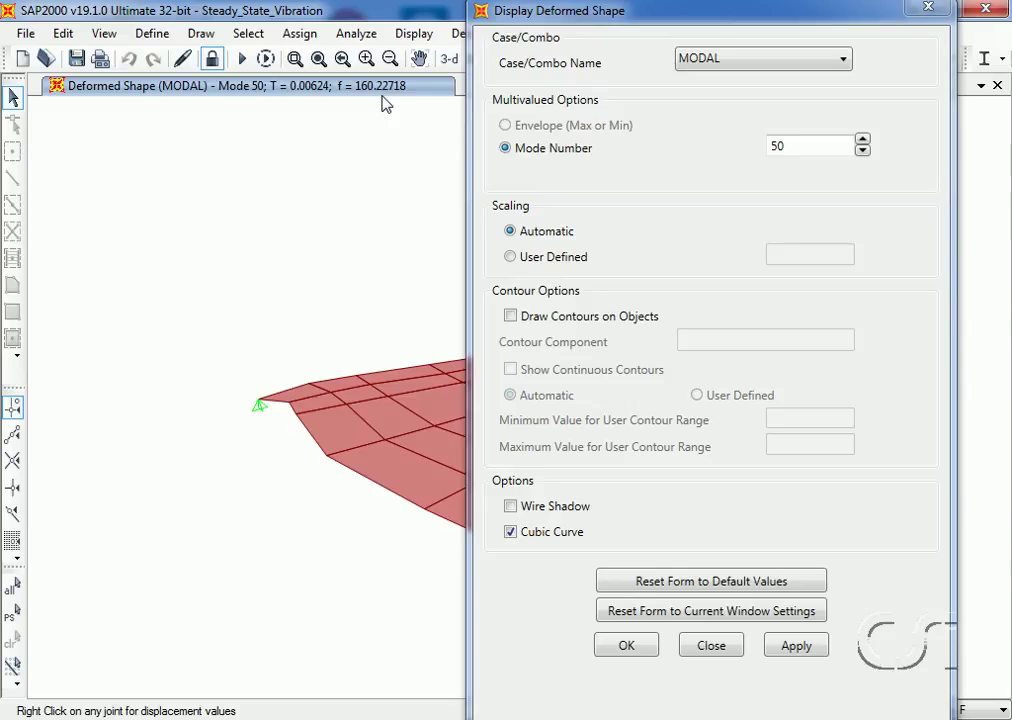
- Show the STEADY_STATE deformed shape stepped up to 8.125 cyc/sec
{"action": "left_click", "coordinate": [787, 62]}
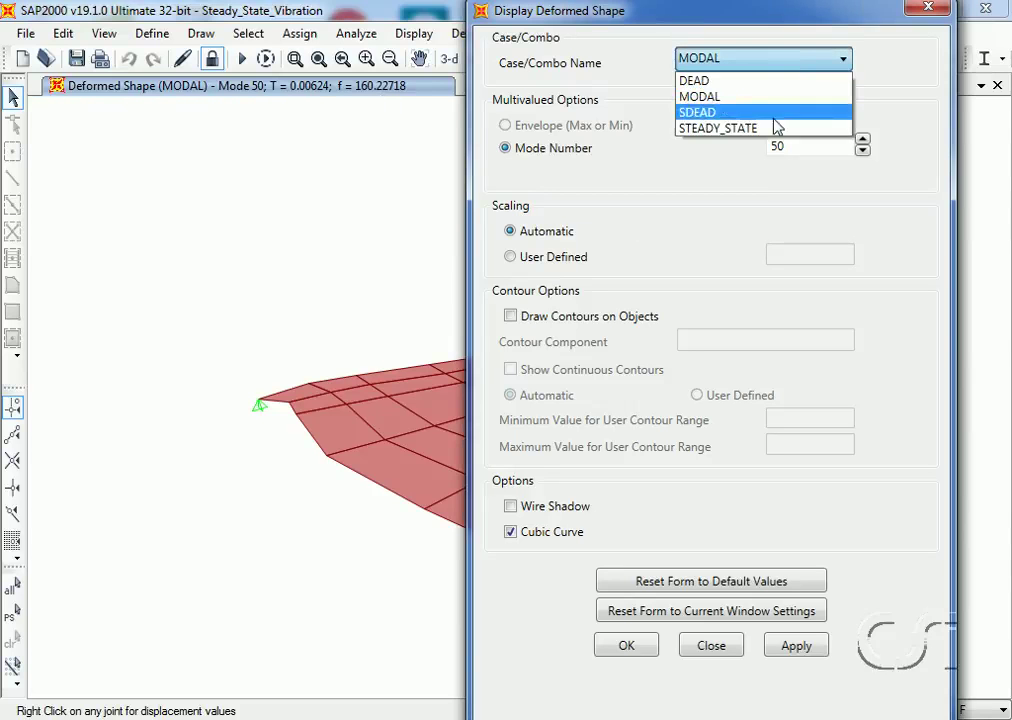
{"action": "left_click", "coordinate": [729, 130]}
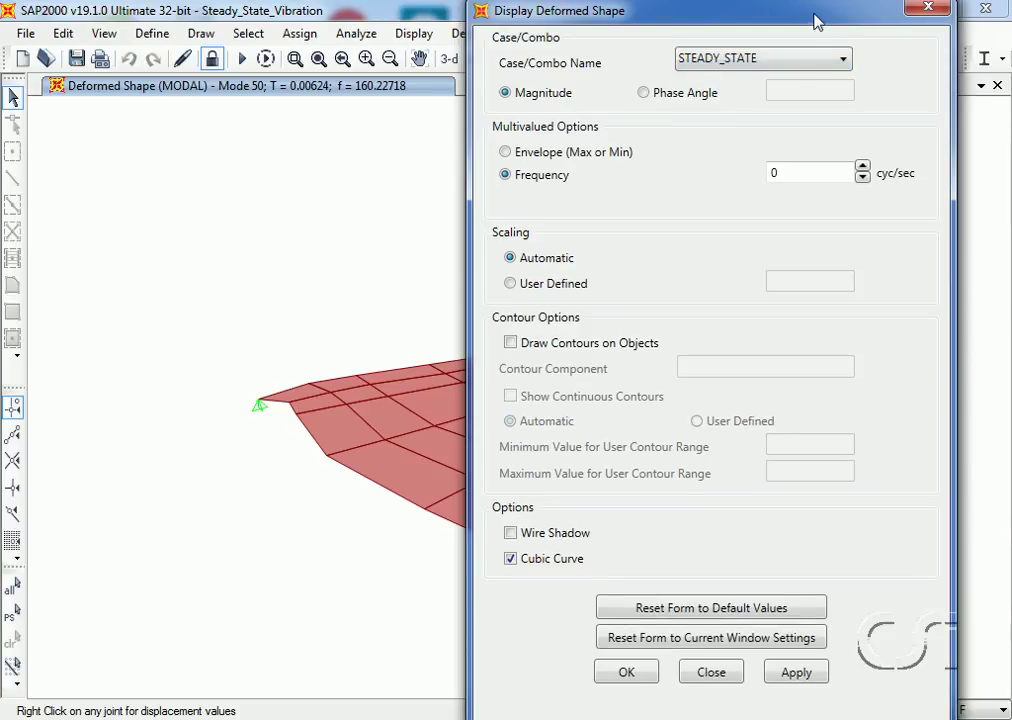
{"action": "left_click_drag", "start_coordinate": [645, 13], "coordinate": [869, 32]}
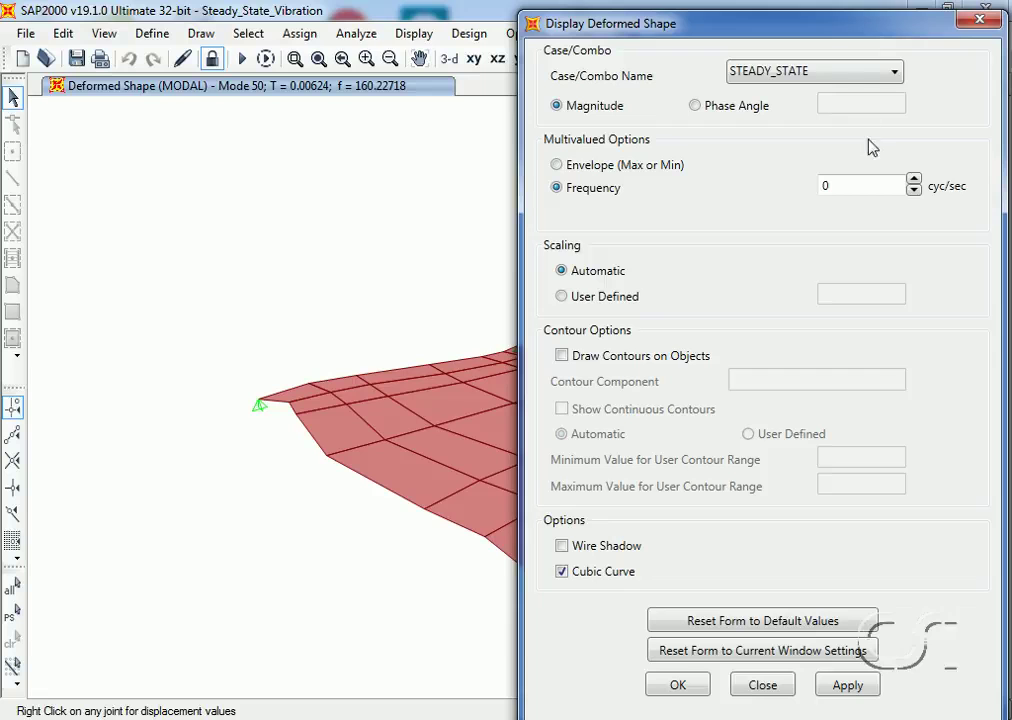
{"action": "left_click", "coordinate": [914, 181]}
{"action": "left_click", "coordinate": [914, 181]}
{"action": "left_click", "coordinate": [914, 181]}
{"action": "left_click", "coordinate": [914, 181]}
{"action": "left_click", "coordinate": [914, 181]}
{"action": "left_click", "coordinate": [914, 181]}
{"action": "left_click", "coordinate": [914, 181]}
{"action": "left_click", "coordinate": [914, 181]}
{"action": "left_click", "coordinate": [914, 181]}
{"action": "left_click", "coordinate": [914, 181]}
{"action": "left_click", "coordinate": [914, 181]}
{"action": "left_click", "coordinate": [914, 181]}
{"action": "left_click", "coordinate": [914, 181]}
{"action": "left_click", "coordinate": [914, 181]}
{"action": "left_click", "coordinate": [914, 181]}
{"action": "left_click", "coordinate": [914, 181]}
{"action": "left_click", "coordinate": [914, 181]}
{"action": "left_click", "coordinate": [914, 181]}
{"action": "left_click", "coordinate": [914, 181]}
{"action": "left_click", "coordinate": [914, 181]}
{"action": "left_click", "coordinate": [914, 181]}
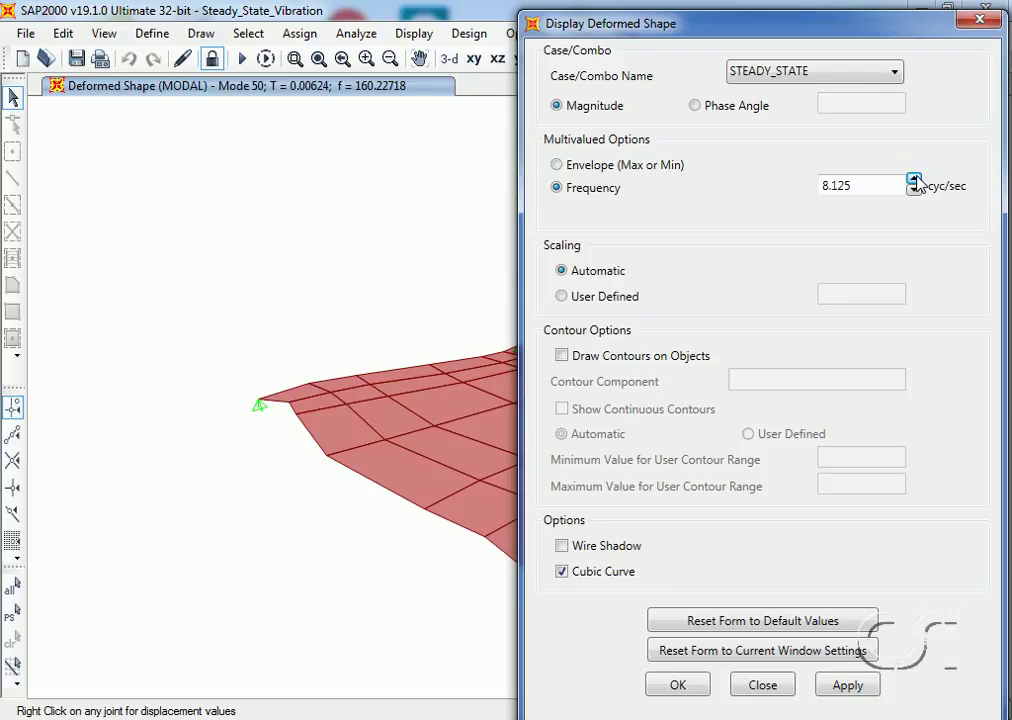
{"action": "left_click", "coordinate": [862, 685]}
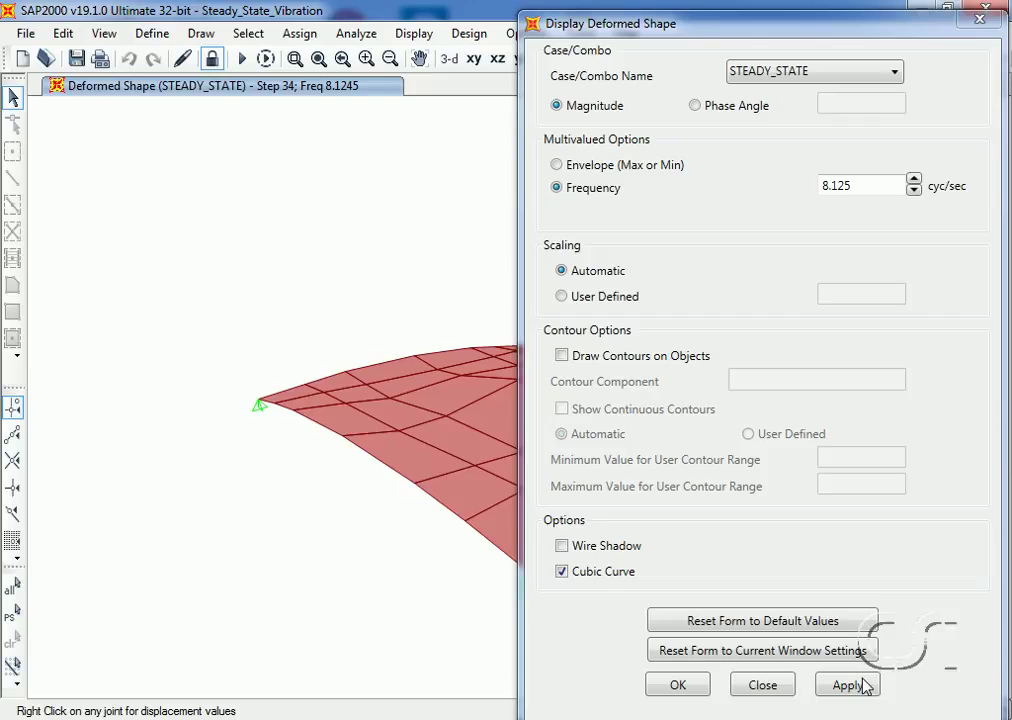
- Close the shape settings and briefly animate the steady-state deformed slab
{"action": "left_click", "coordinate": [687, 692]}
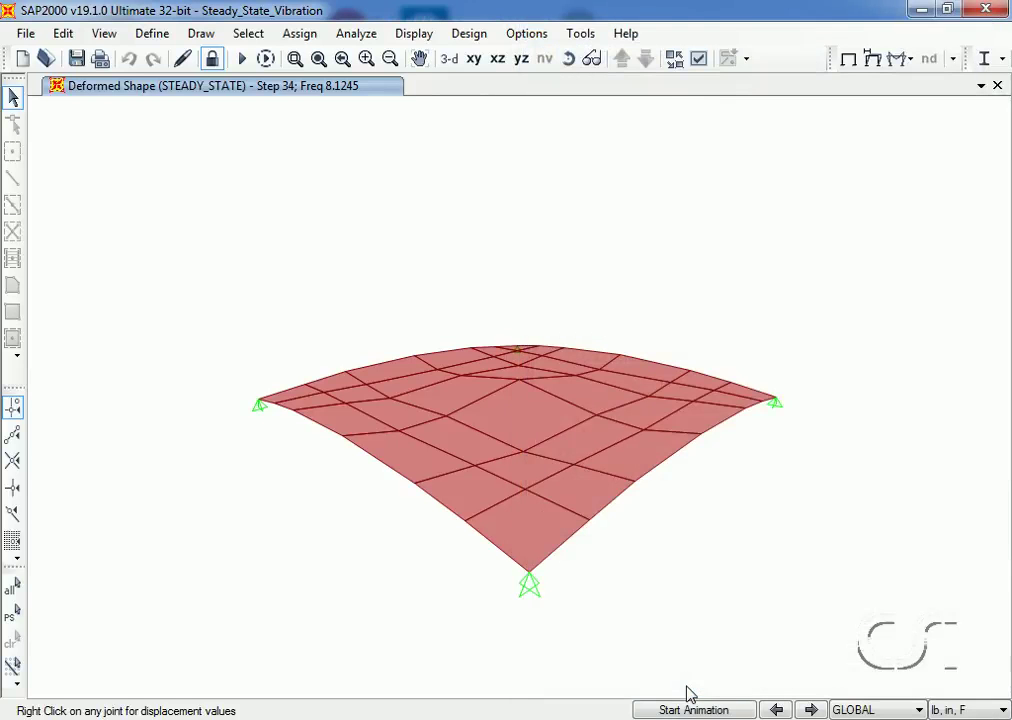
{"action": "left_click", "coordinate": [735, 712]}
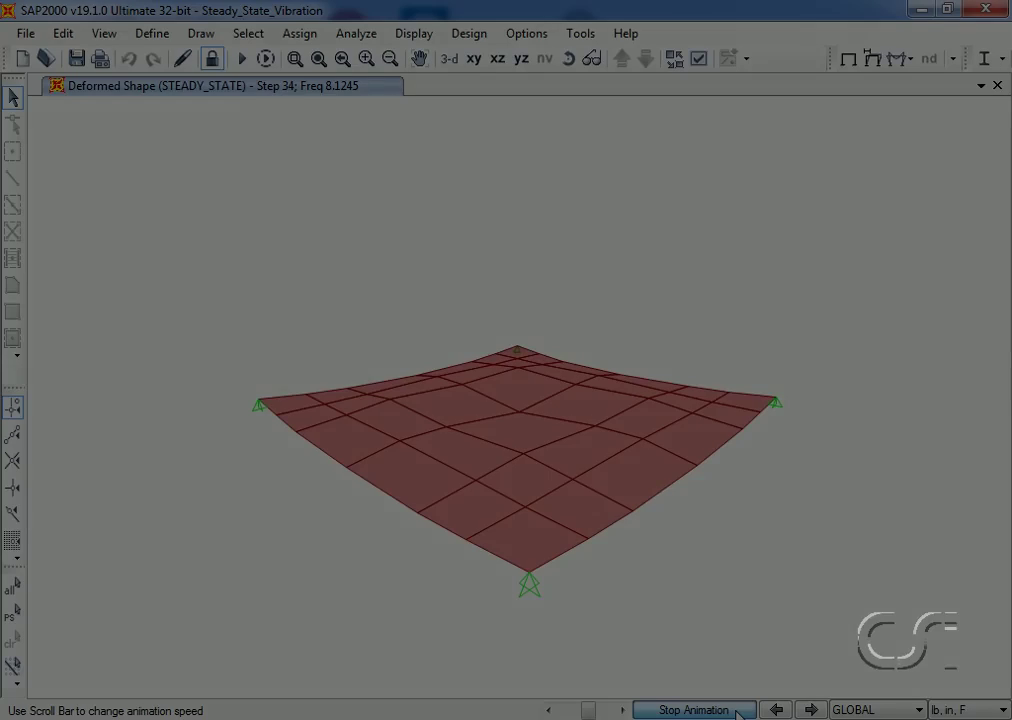
{"action": "left_click", "coordinate": [737, 711]}
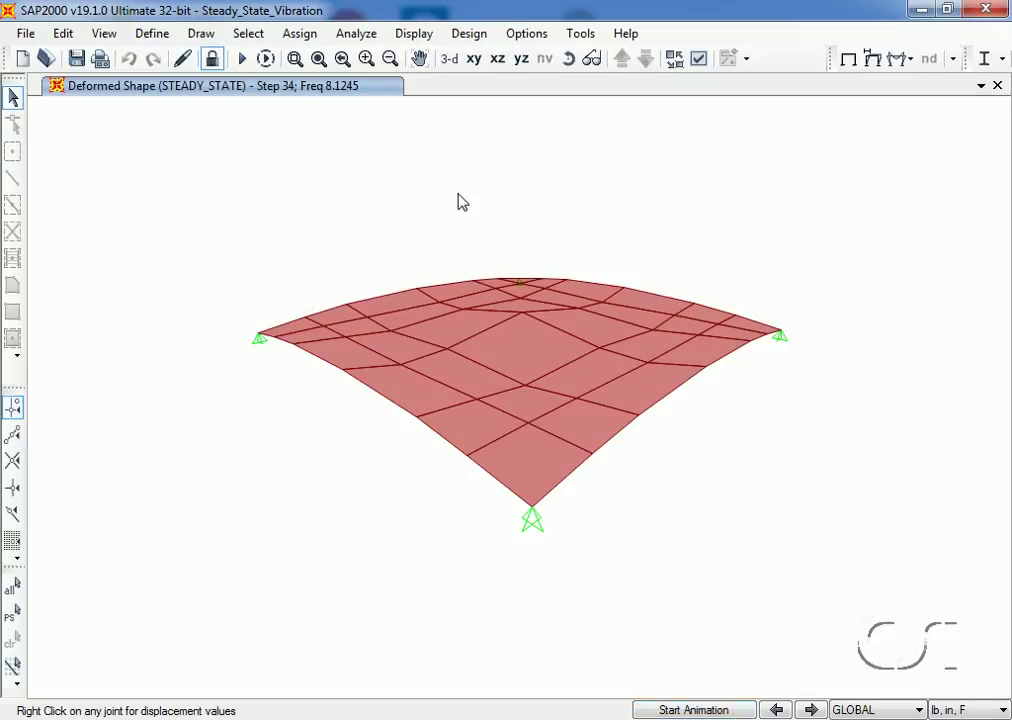
- Show STEADY_STATE V13 shell shear contours at 1.471 cyc/sec, then return to the undeformed view
{"action": "left_click", "coordinate": [418, 33]}
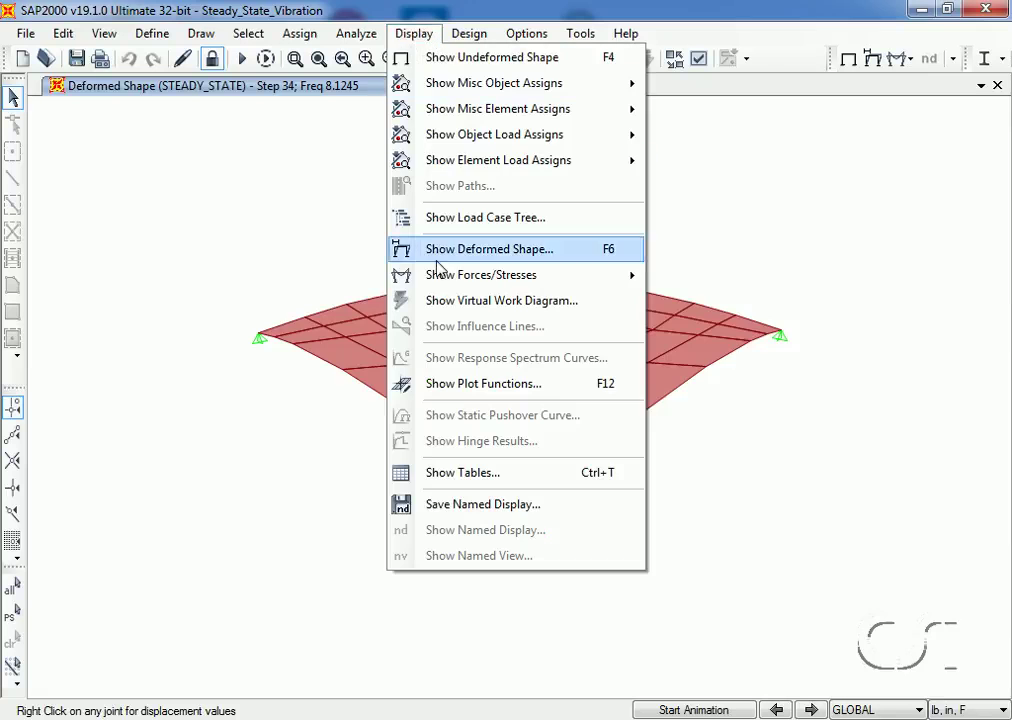
{"action": "mouse_move", "coordinate": [438, 278]}
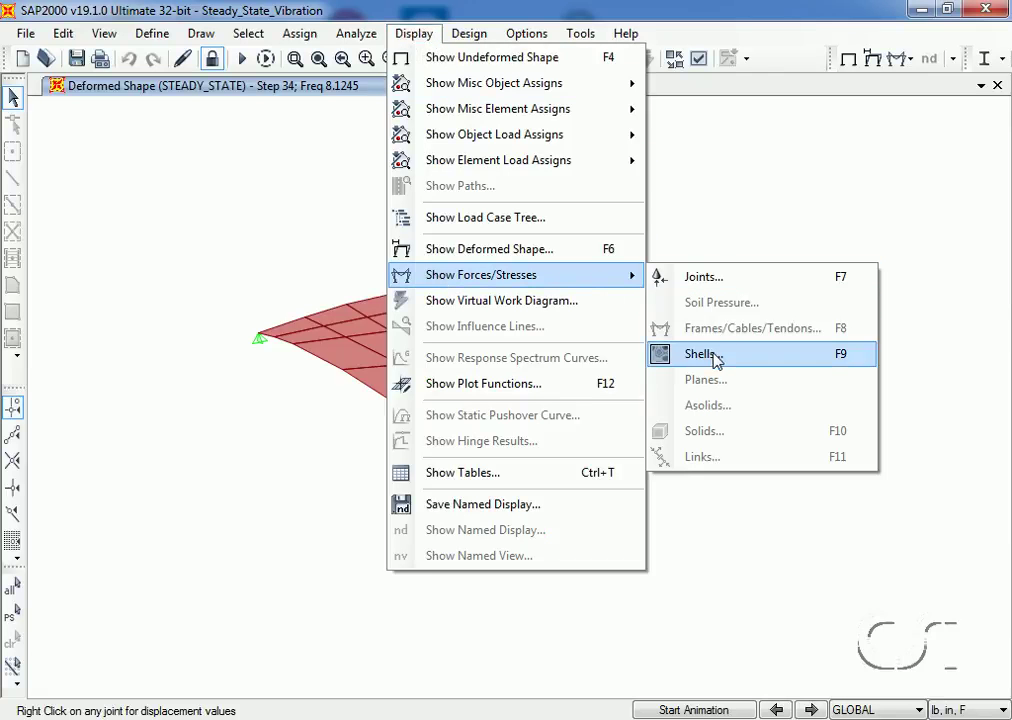
{"action": "left_click", "coordinate": [713, 355]}
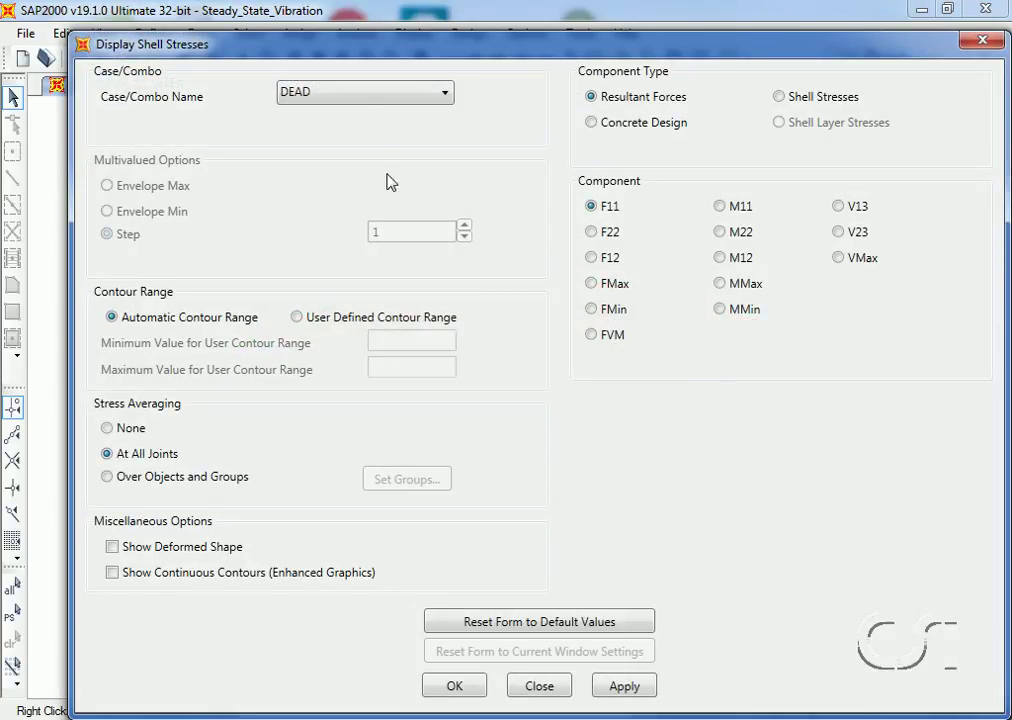
{"action": "left_click", "coordinate": [390, 92]}
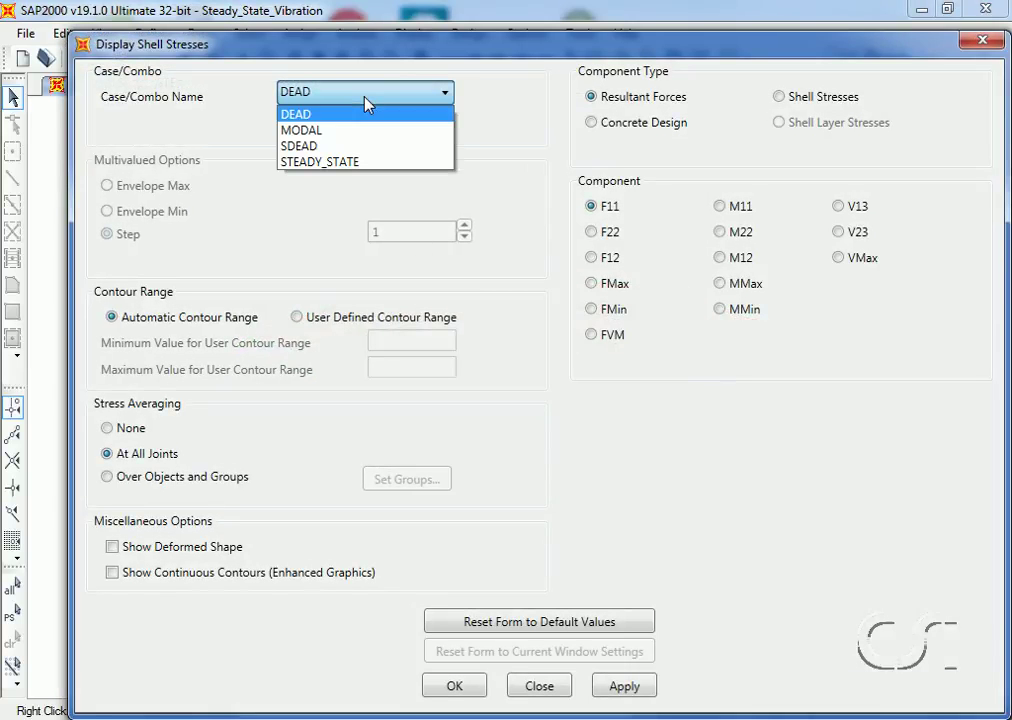
{"action": "left_click", "coordinate": [366, 163]}
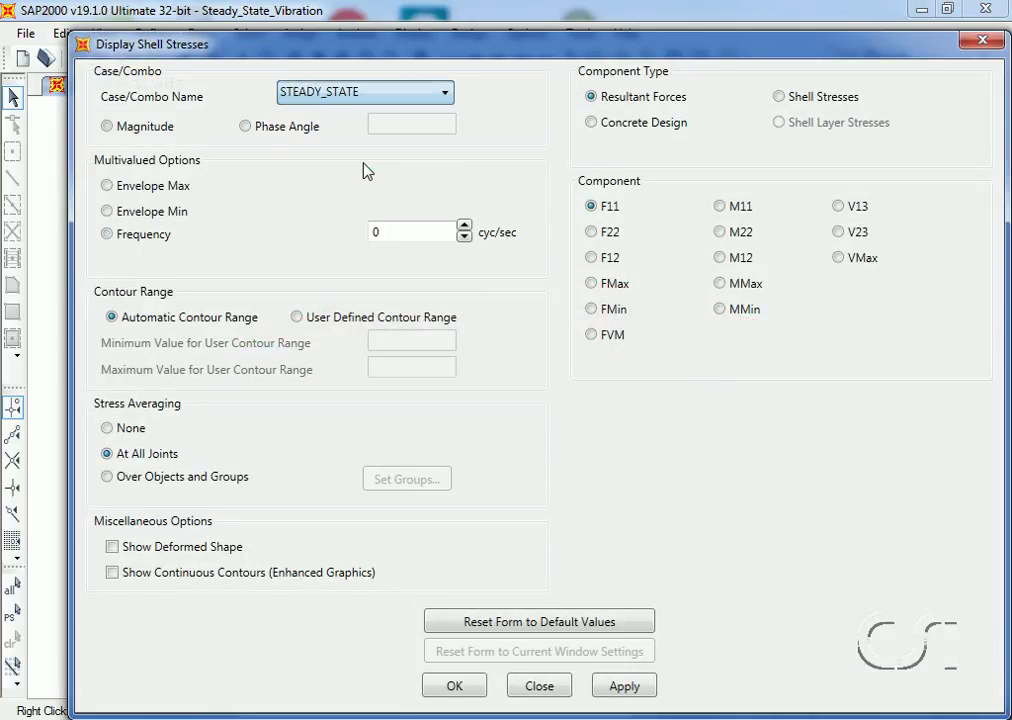
{"action": "left_click", "coordinate": [463, 227]}
{"action": "left_click", "coordinate": [463, 227]}
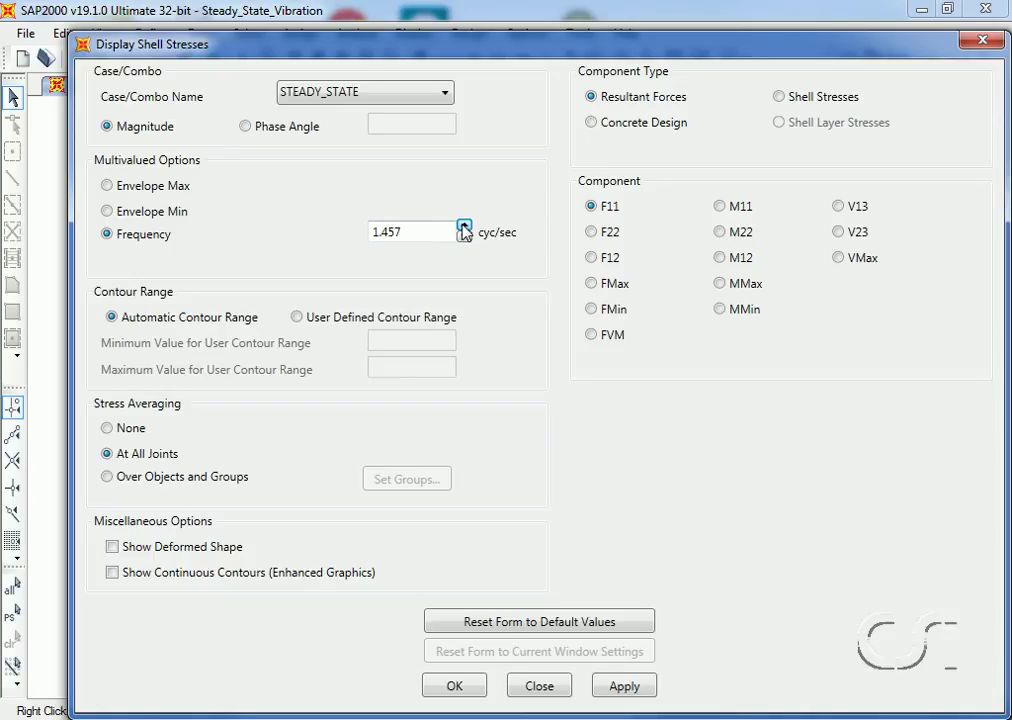
{"action": "left_click", "coordinate": [839, 207]}
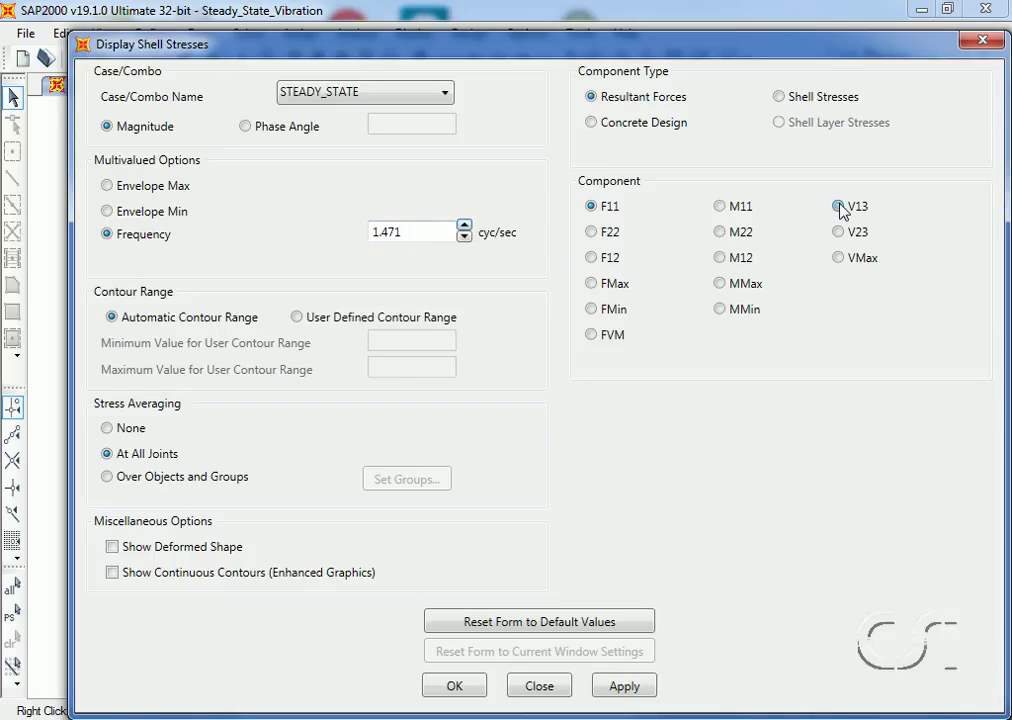
{"action": "left_click", "coordinate": [455, 687]}
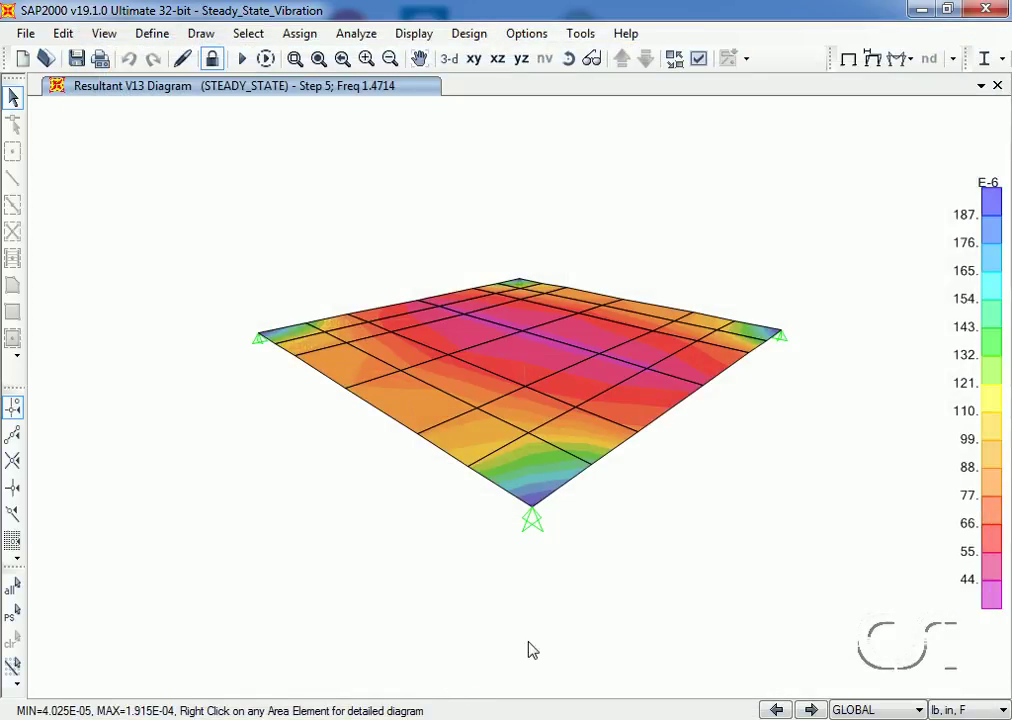
{"action": "left_click", "coordinate": [850, 60]}
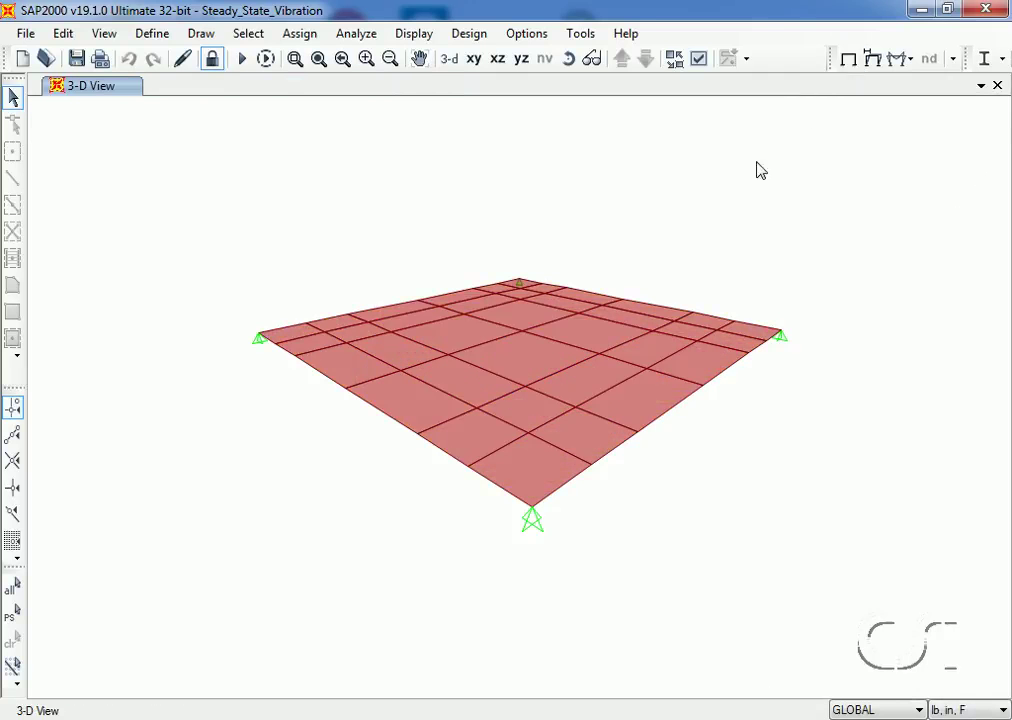
- Select joint 28 and change the Joint28 plot function to track acceleration
{"action": "left_click", "coordinate": [528, 334]}
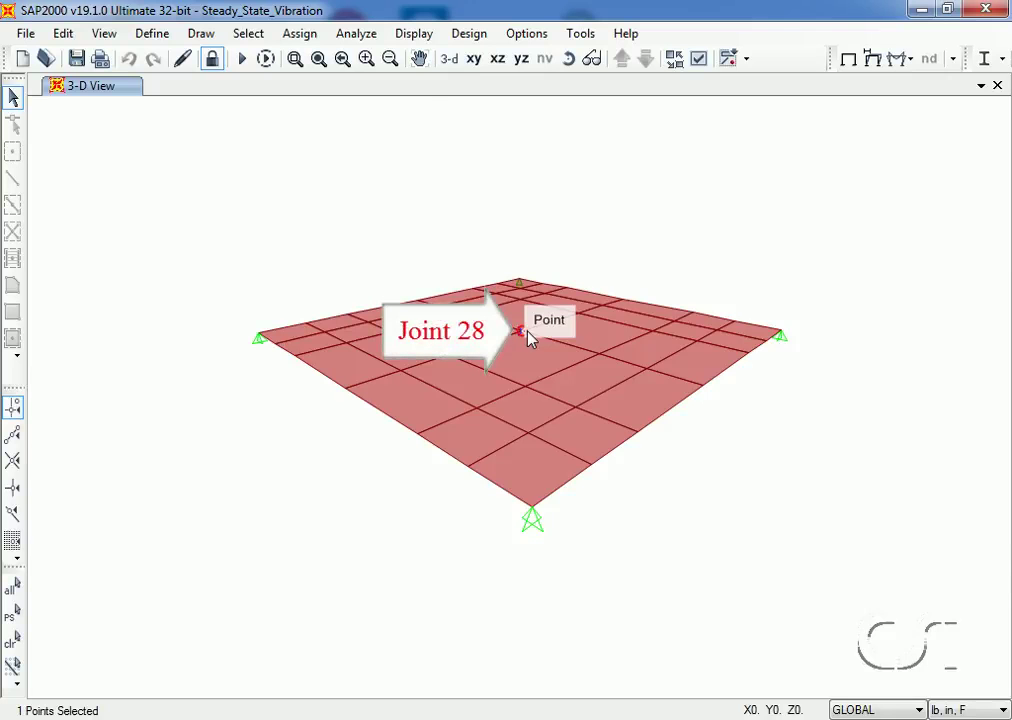
{"action": "left_click", "coordinate": [415, 36]}
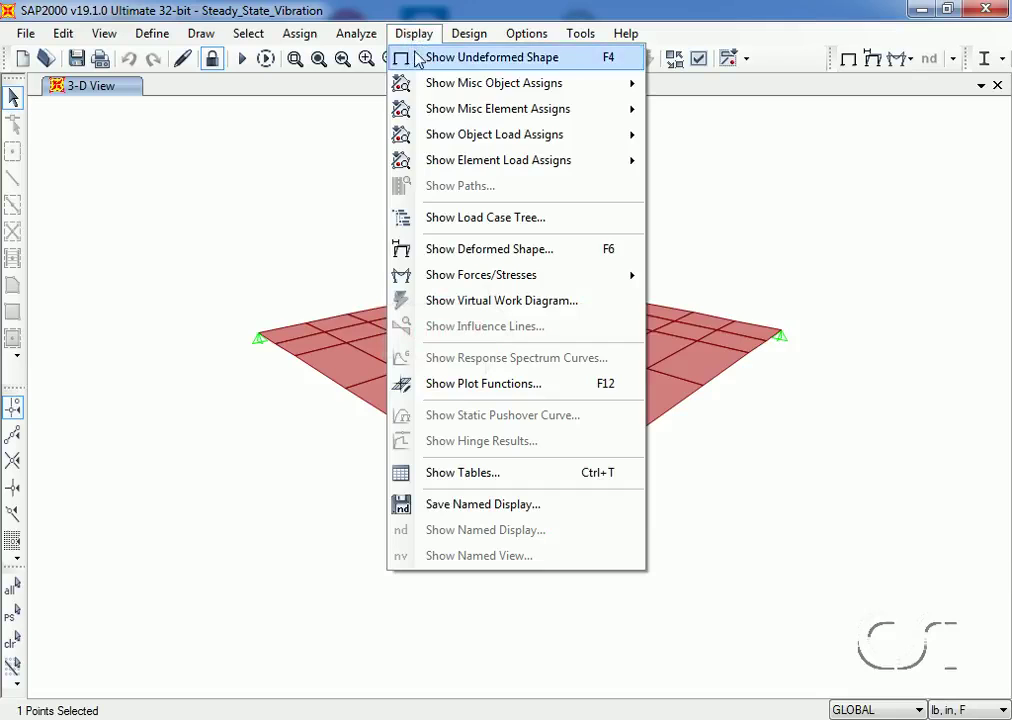
{"action": "left_click", "coordinate": [474, 388]}
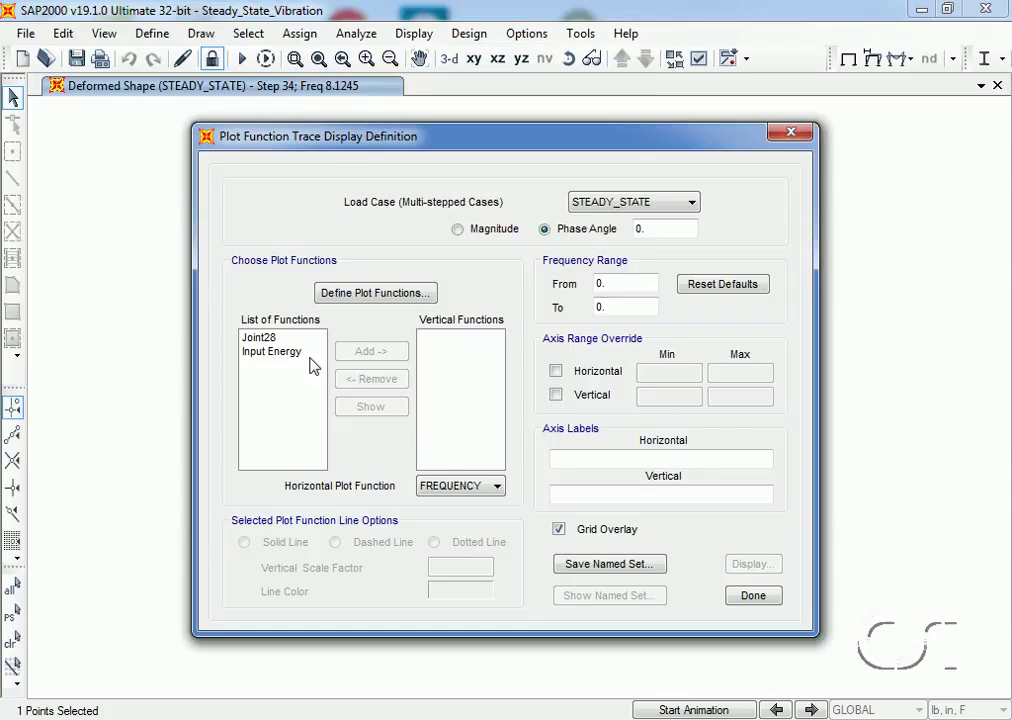
{"action": "left_click", "coordinate": [262, 339]}
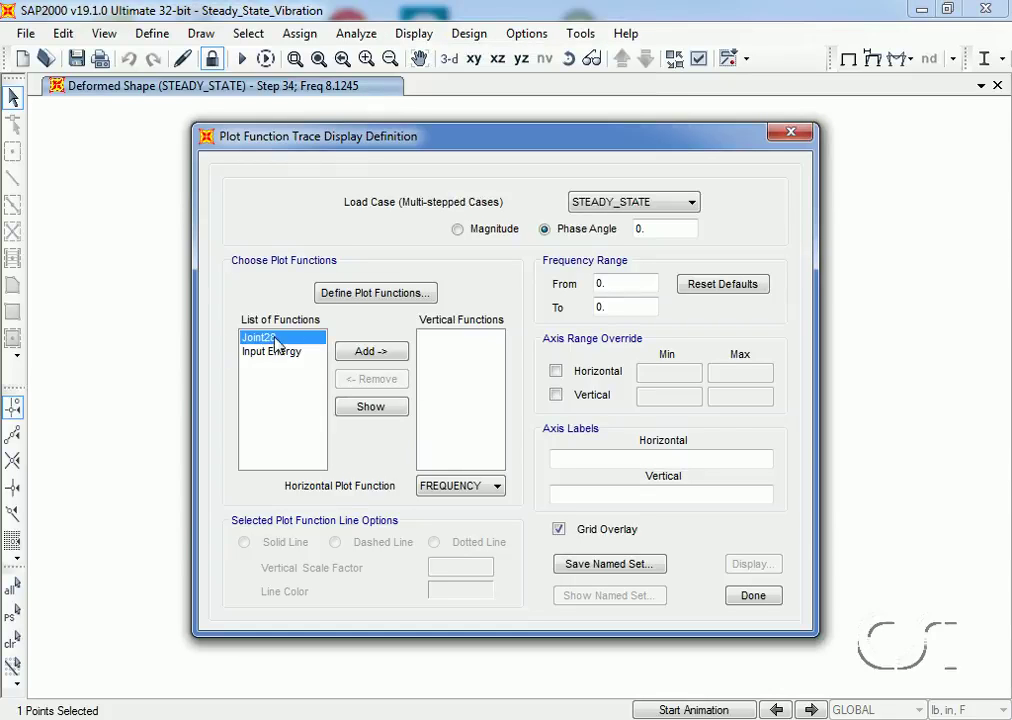
{"action": "left_click", "coordinate": [373, 293]}
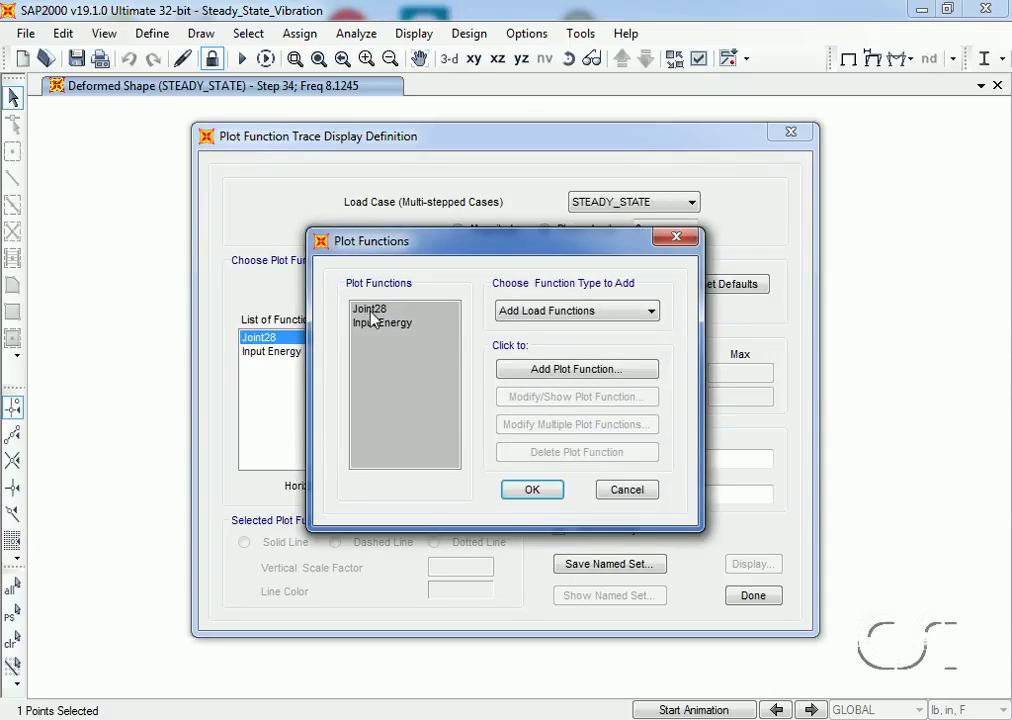
{"action": "left_click", "coordinate": [390, 311]}
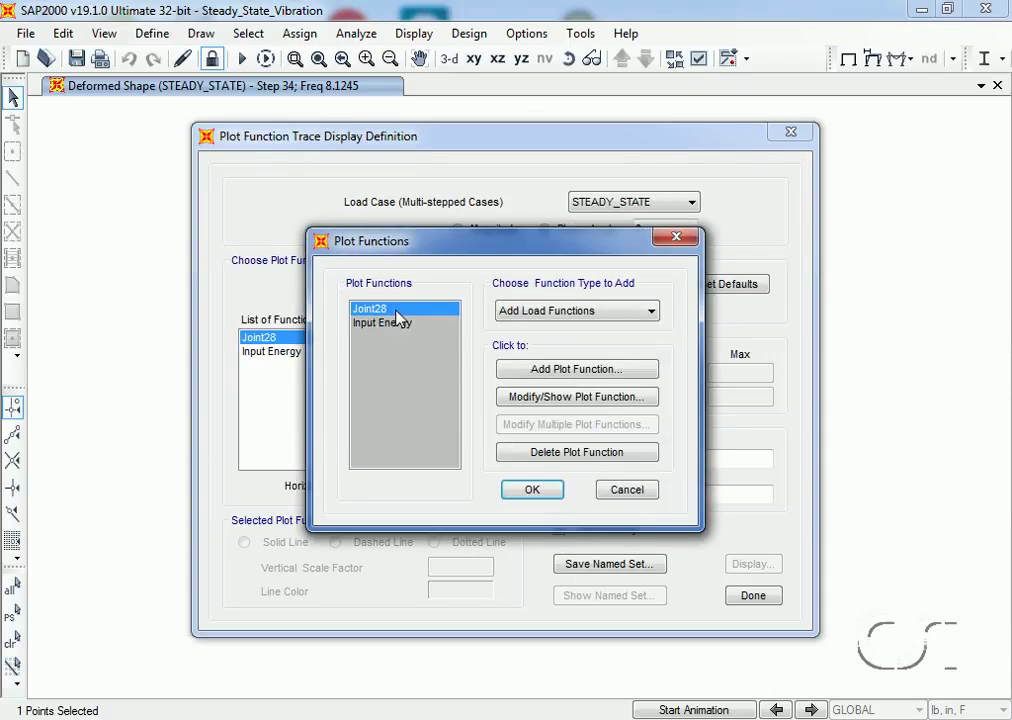
{"action": "left_click", "coordinate": [545, 400]}
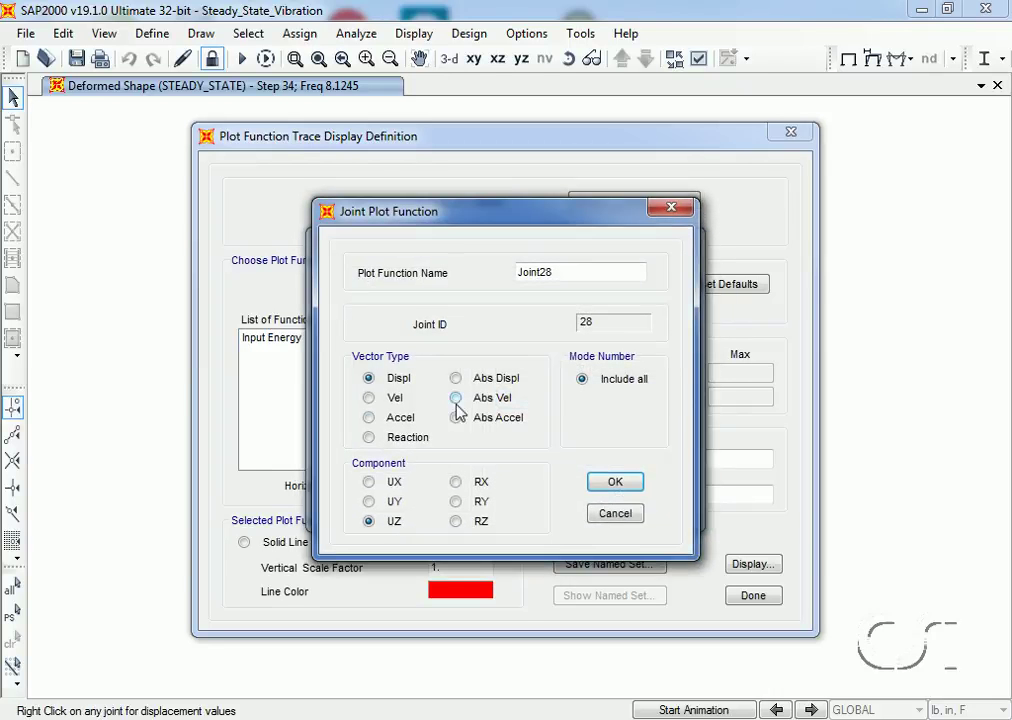
{"action": "left_click", "coordinate": [369, 418]}
{"action": "left_click", "coordinate": [614, 483]}
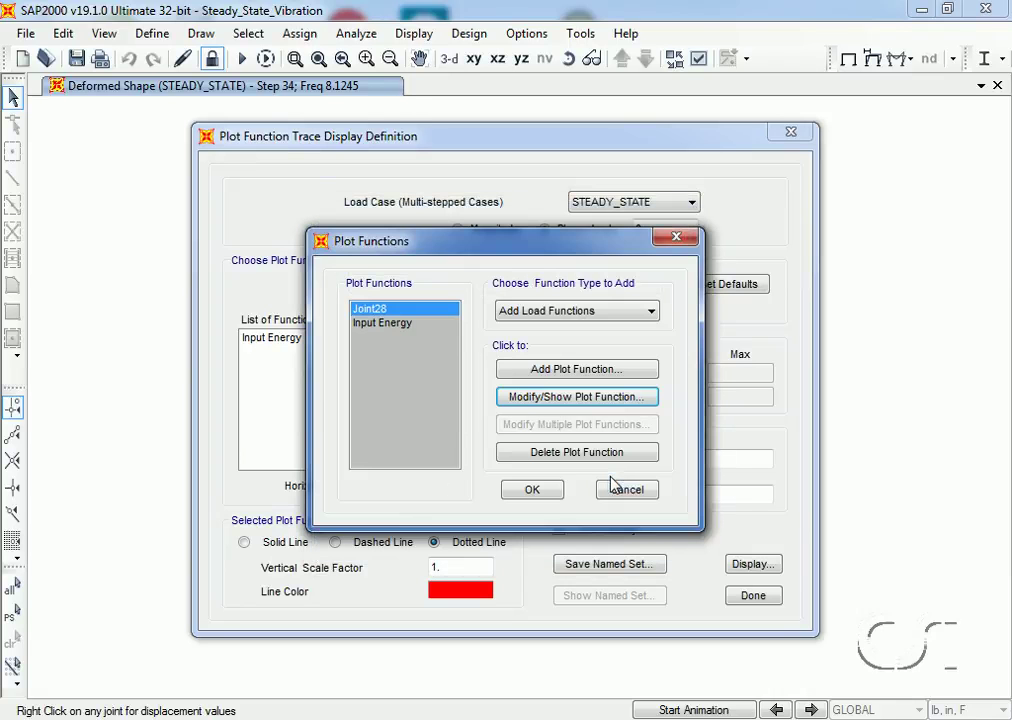
- Plot Joint28 as a vertical function in the STEADY_STATE frequency trace
{"action": "left_click", "coordinate": [538, 492]}
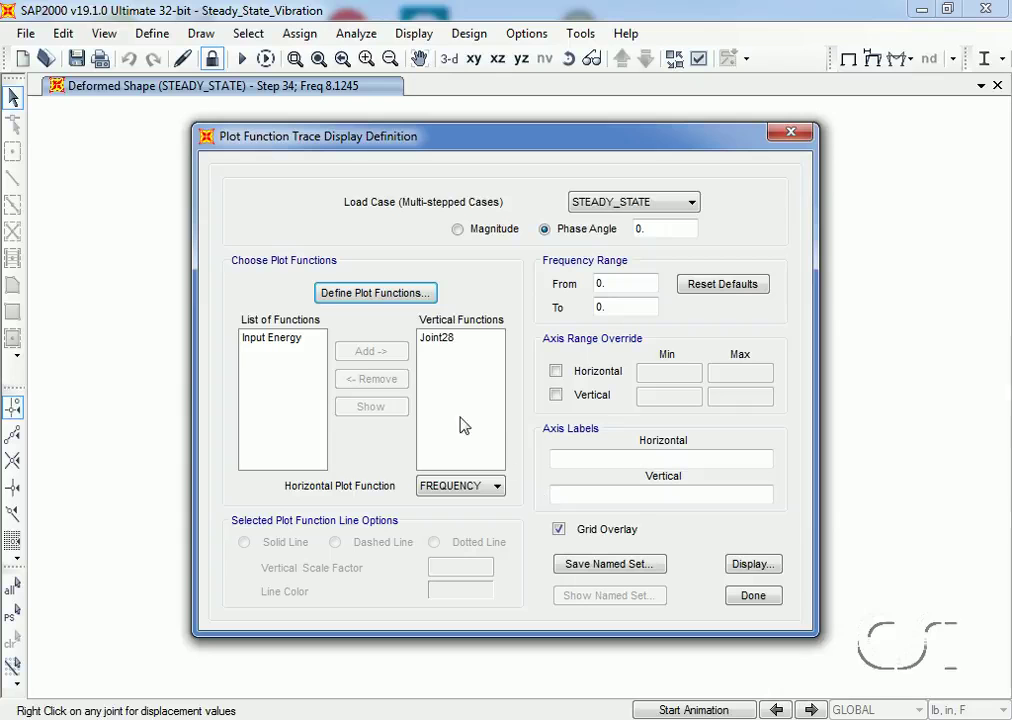
{"action": "left_click", "coordinate": [435, 339]}
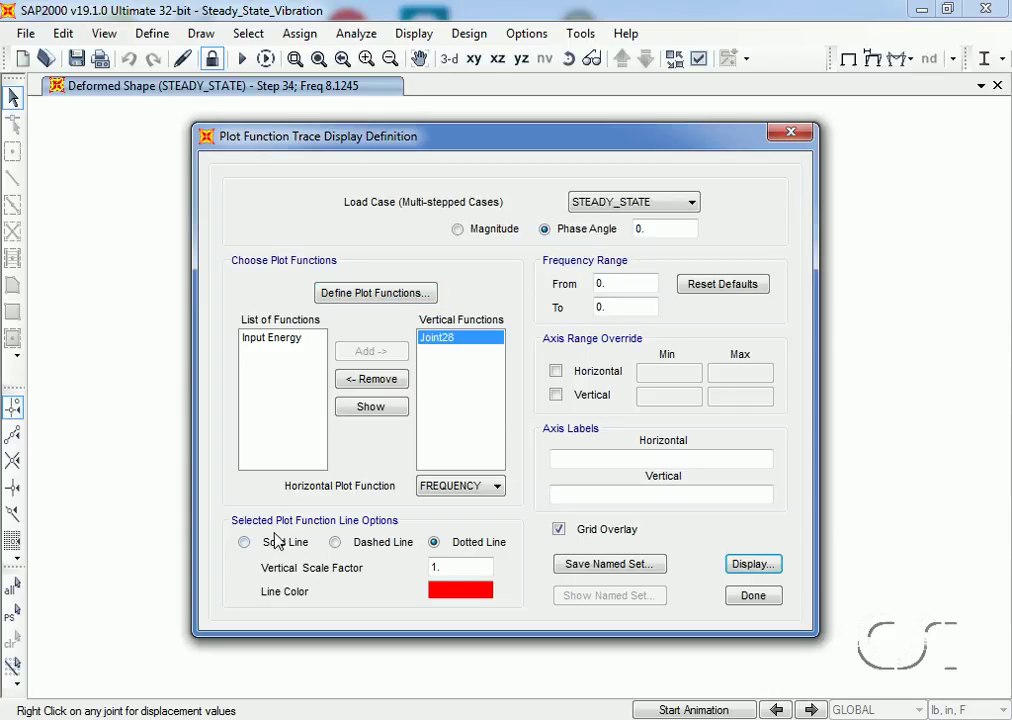
{"action": "left_click", "coordinate": [741, 564]}
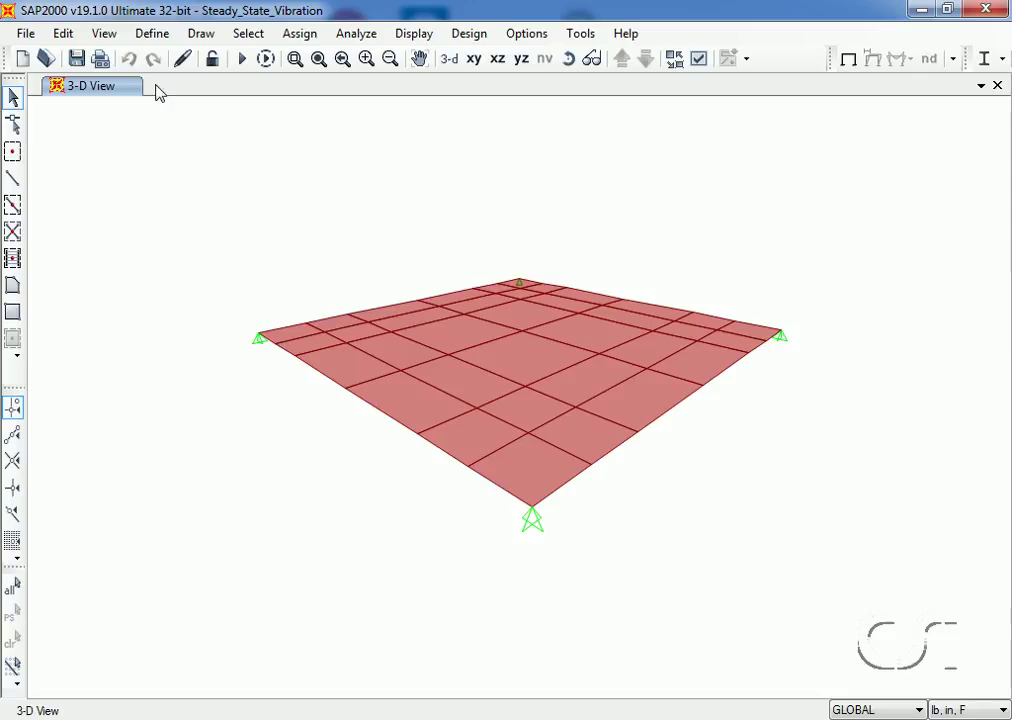
- Start a new user steady-state function named PUMP_2 with frequency units in RPM
{"action": "left_click", "coordinate": [153, 38]}
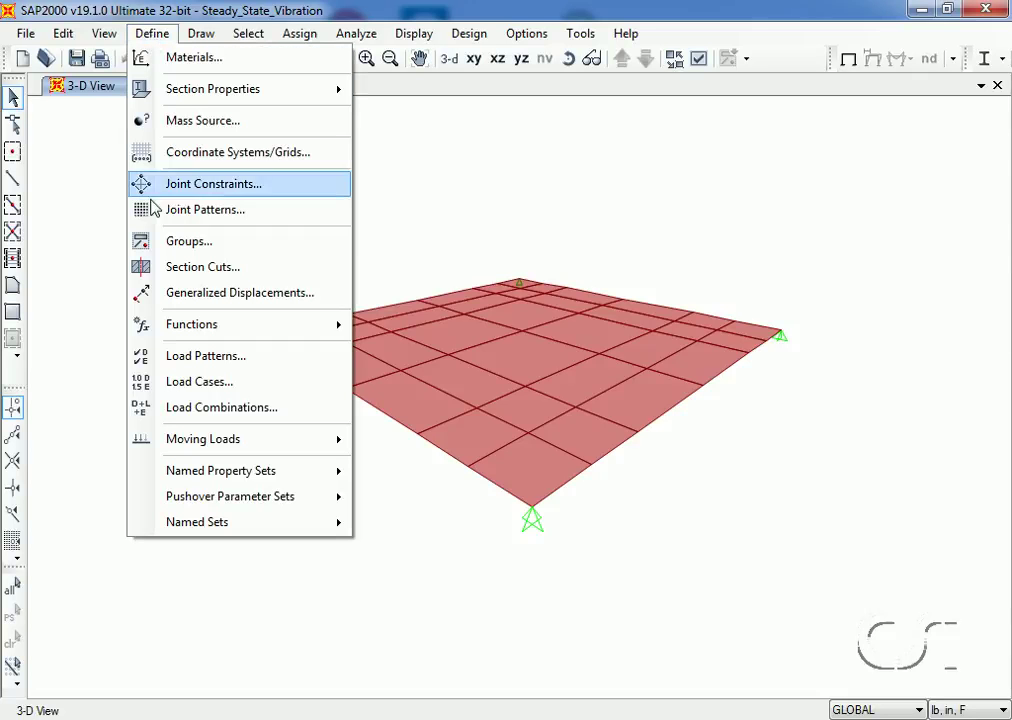
{"action": "mouse_move", "coordinate": [267, 330]}
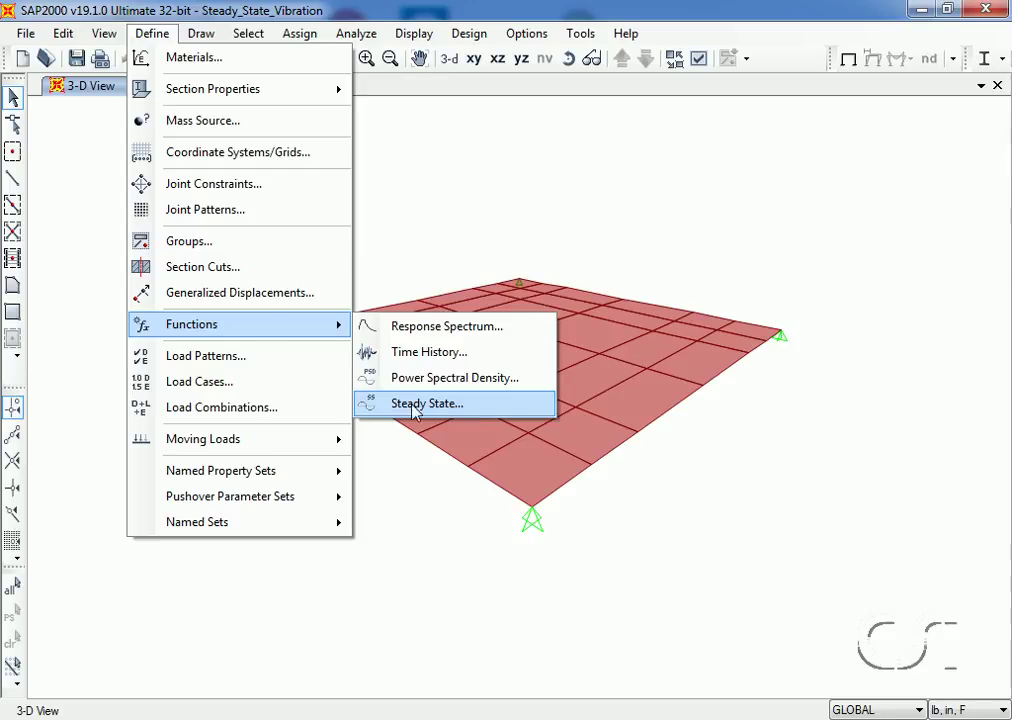
{"action": "left_click", "coordinate": [415, 408]}
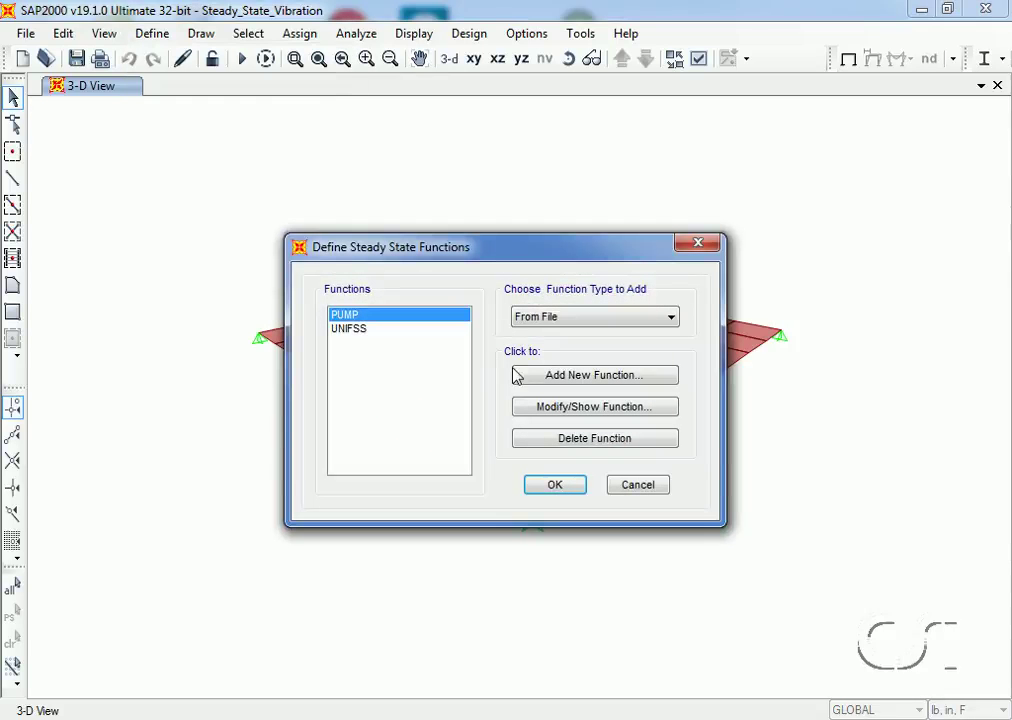
{"action": "left_click", "coordinate": [560, 317]}
{"action": "left_click", "coordinate": [553, 350]}
{"action": "left_click", "coordinate": [548, 377]}
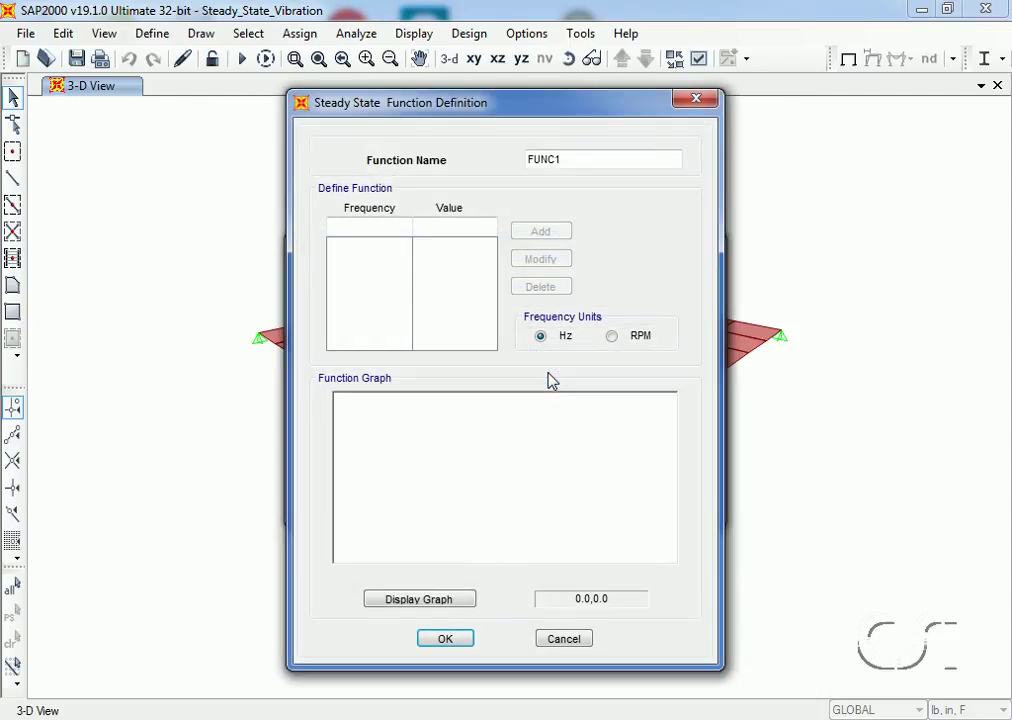
{"action": "left_click", "coordinate": [574, 159]}
{"action": "double_click", "coordinate": [574, 157]}
{"action": "type", "text": "PUMP_2"}
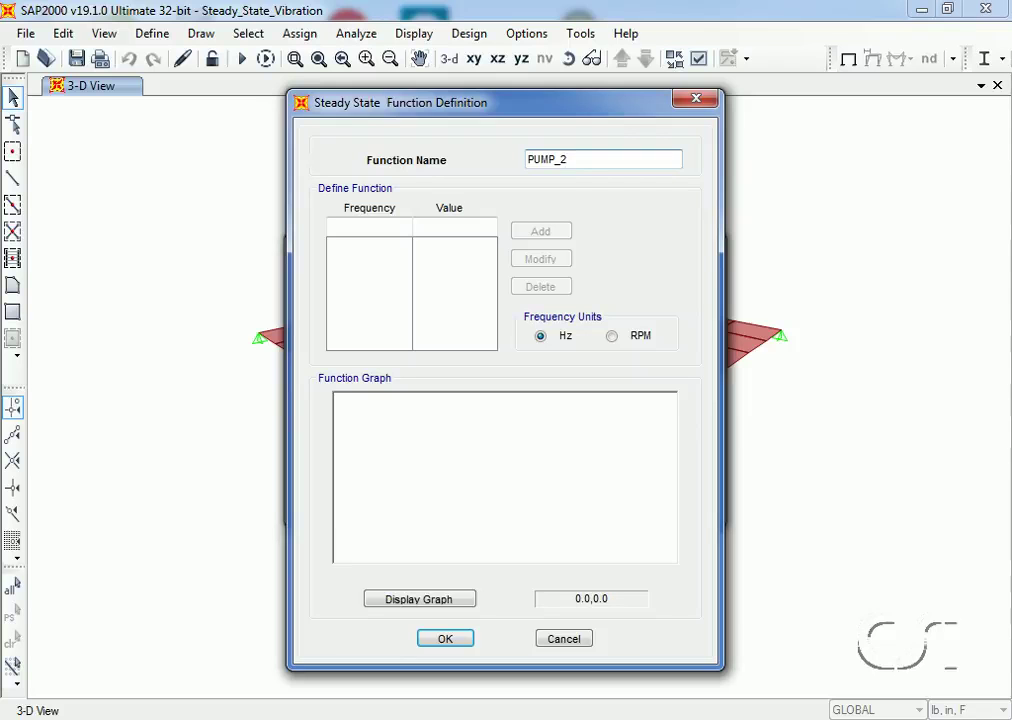
{"action": "left_click", "coordinate": [610, 337]}
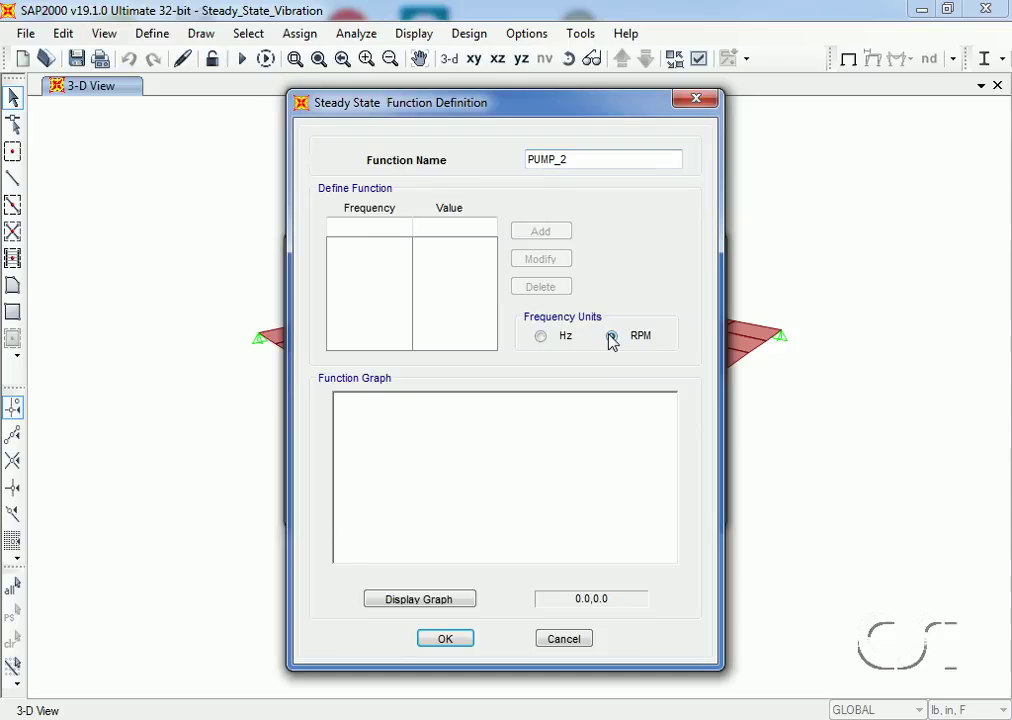
- Enter points 1.36 at 0 RPM and 0 at 4000 RPM, then save PUMP_2
{"action": "left_click", "coordinate": [357, 226]}
{"action": "type", "text": "0"}
{"action": "left_click", "coordinate": [444, 225]}
{"action": "type", "text": "1.36"}
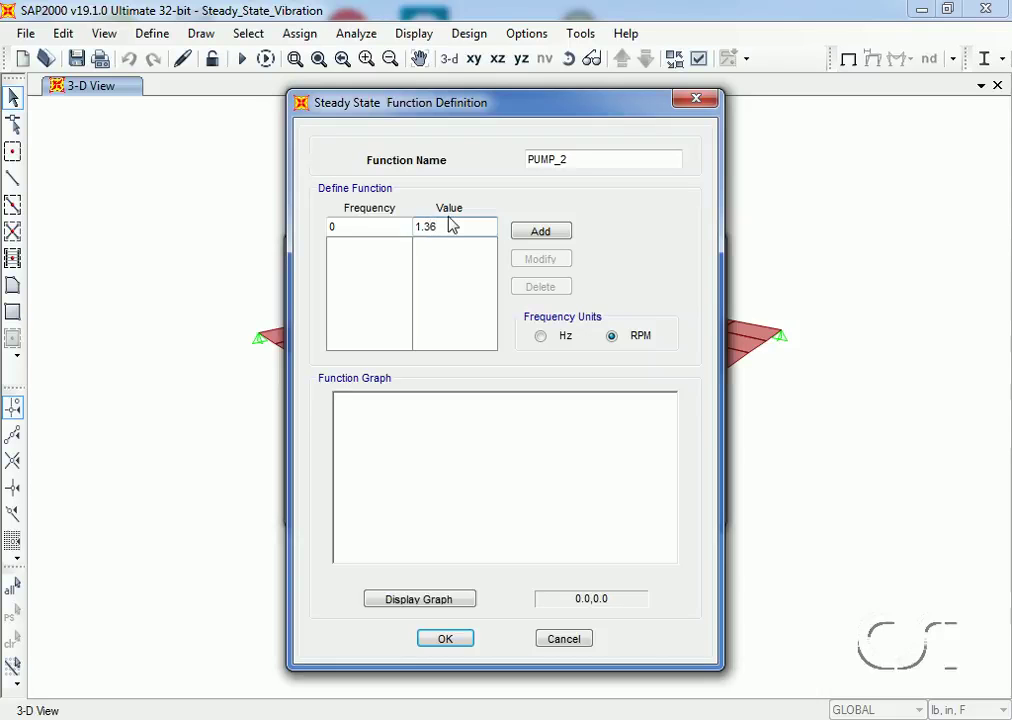
{"action": "left_click", "coordinate": [522, 236]}
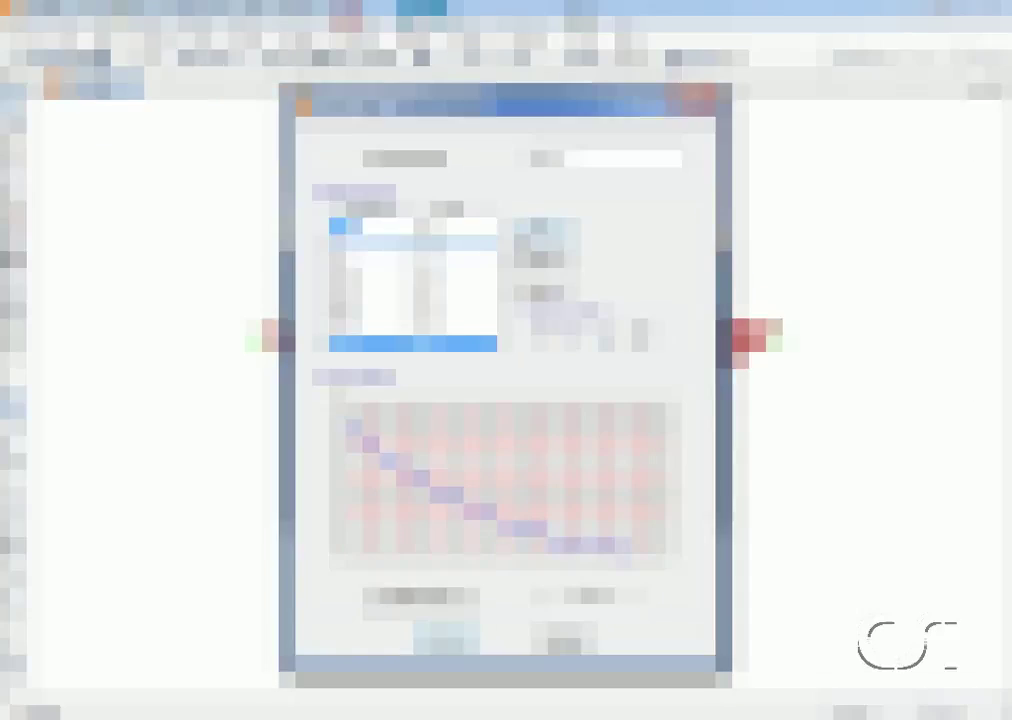
{"action": "type", "text": "400"}
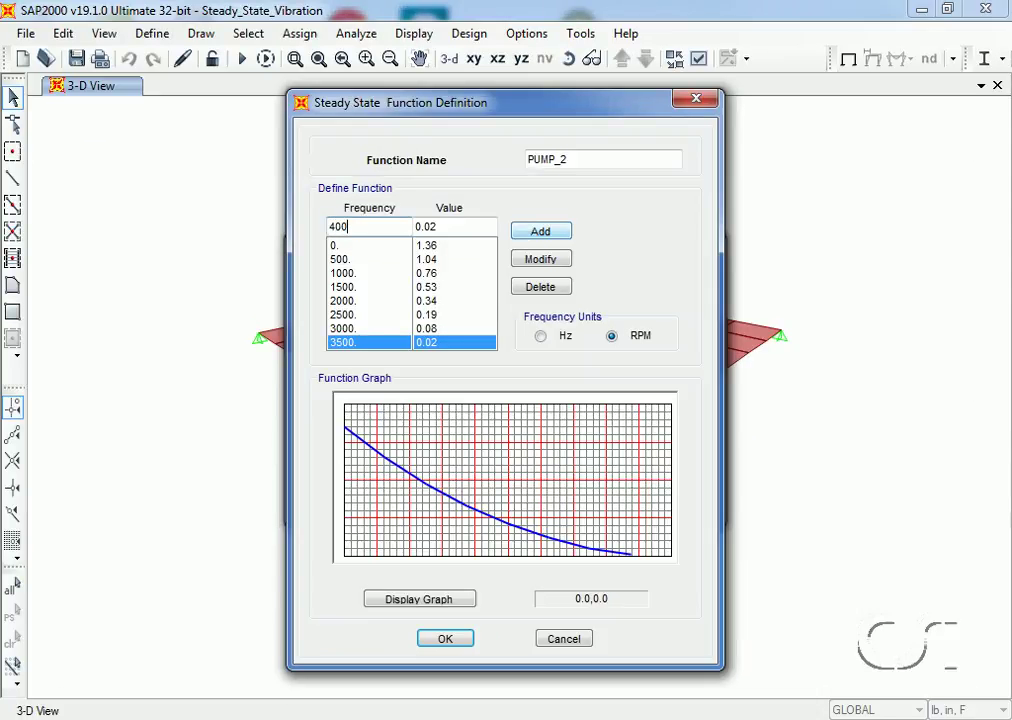
{"action": "type", "text": "0"}
{"action": "key", "text": "Tab"}
{"action": "type", "text": "0"}
{"action": "left_click", "coordinate": [540, 233]}
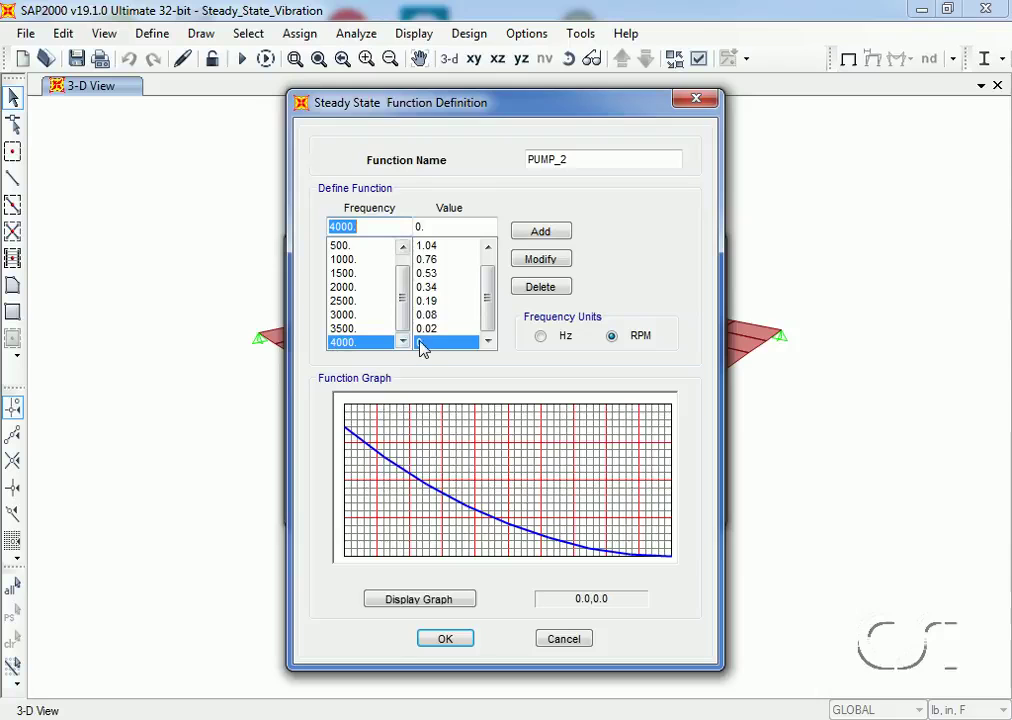
{"action": "left_click_drag", "start_coordinate": [493, 318], "coordinate": [490, 307]}
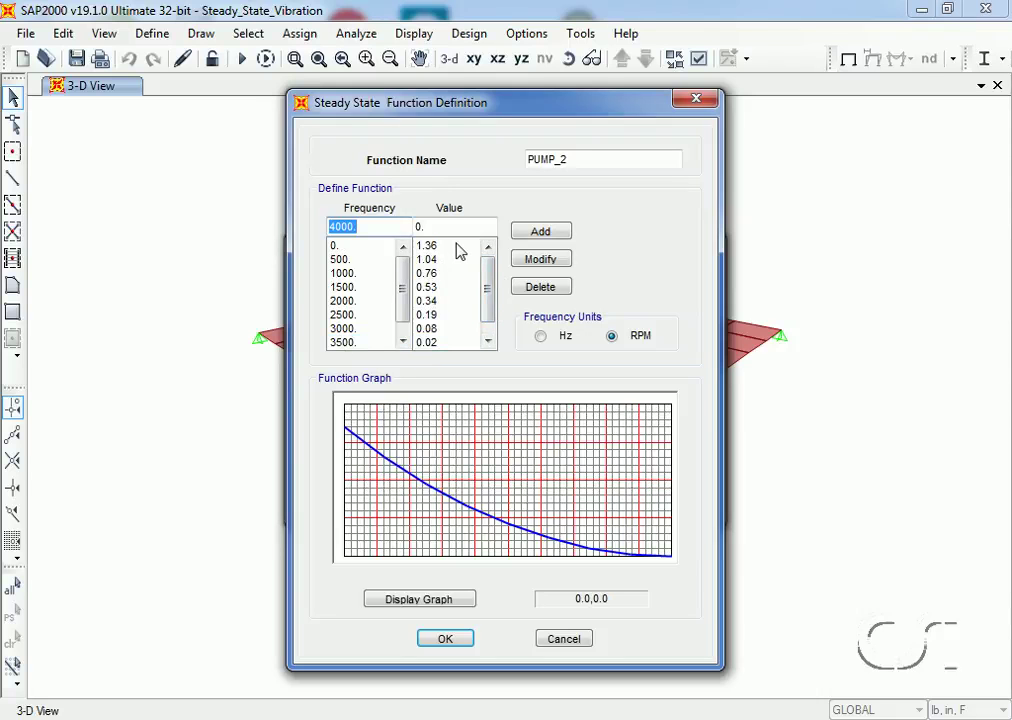
{"action": "left_click", "coordinate": [439, 505]}
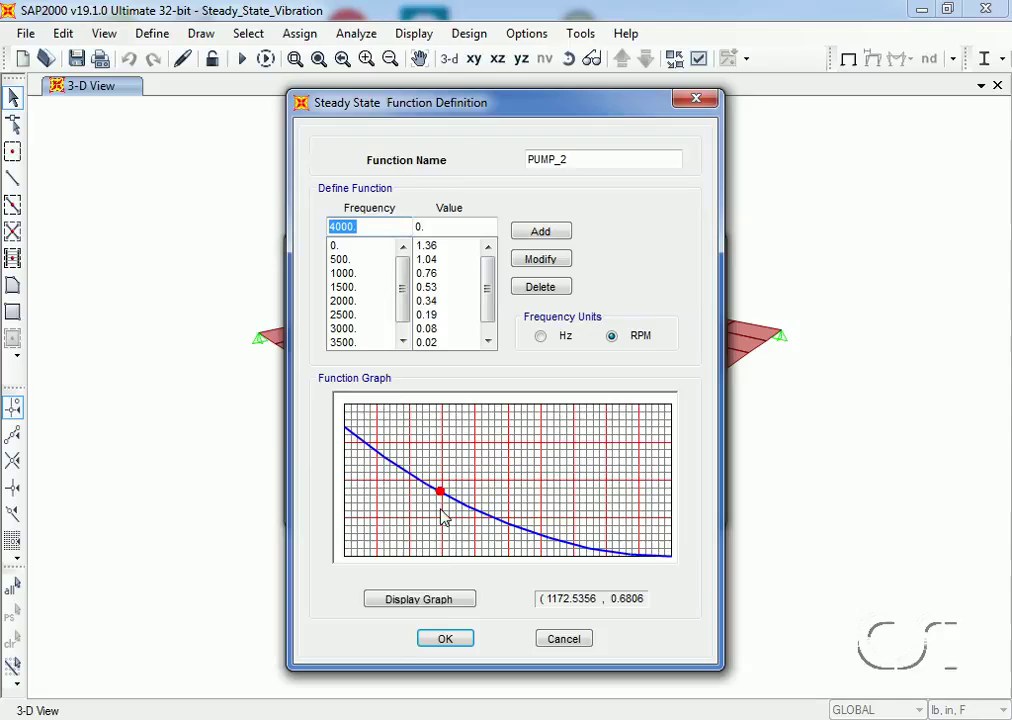
{"action": "left_click", "coordinate": [446, 637]}
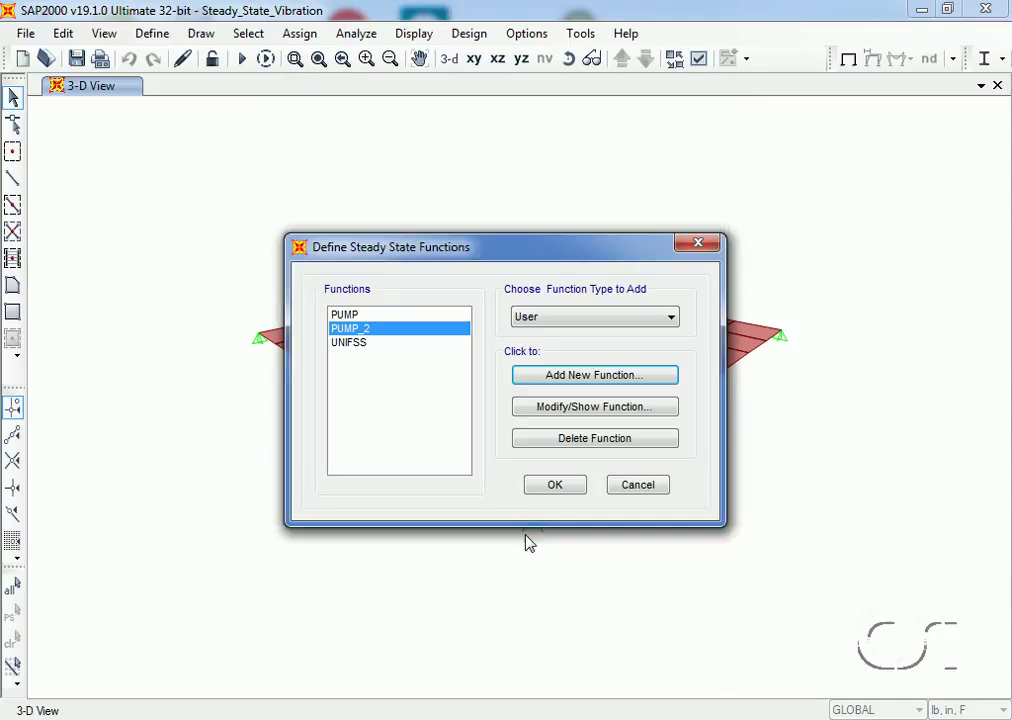
- Replace the STEADY_STATE load case's forcing function PUMP with PUMP_2 and save
{"action": "left_click", "coordinate": [555, 486]}
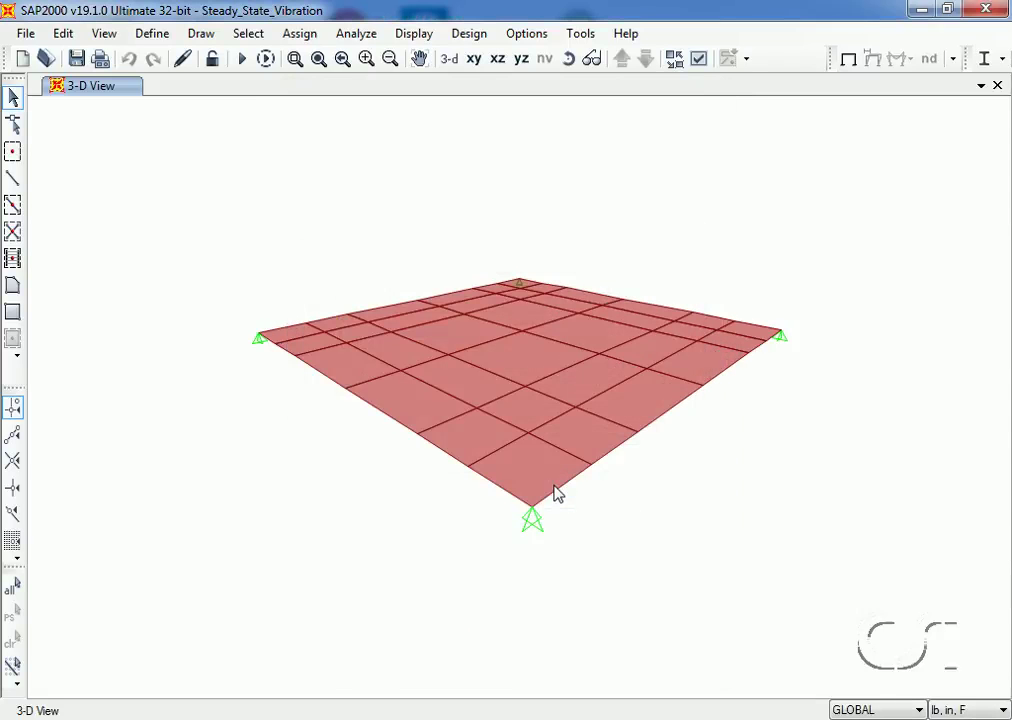
{"action": "left_click", "coordinate": [163, 36]}
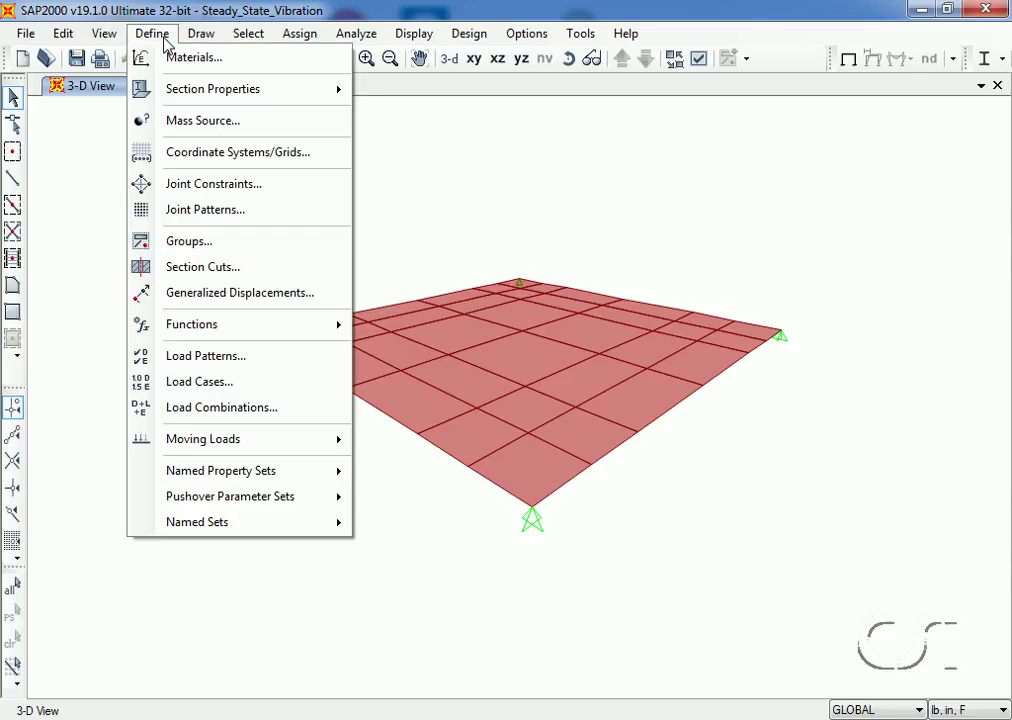
{"action": "left_click", "coordinate": [224, 384]}
{"action": "left_click", "coordinate": [243, 362]}
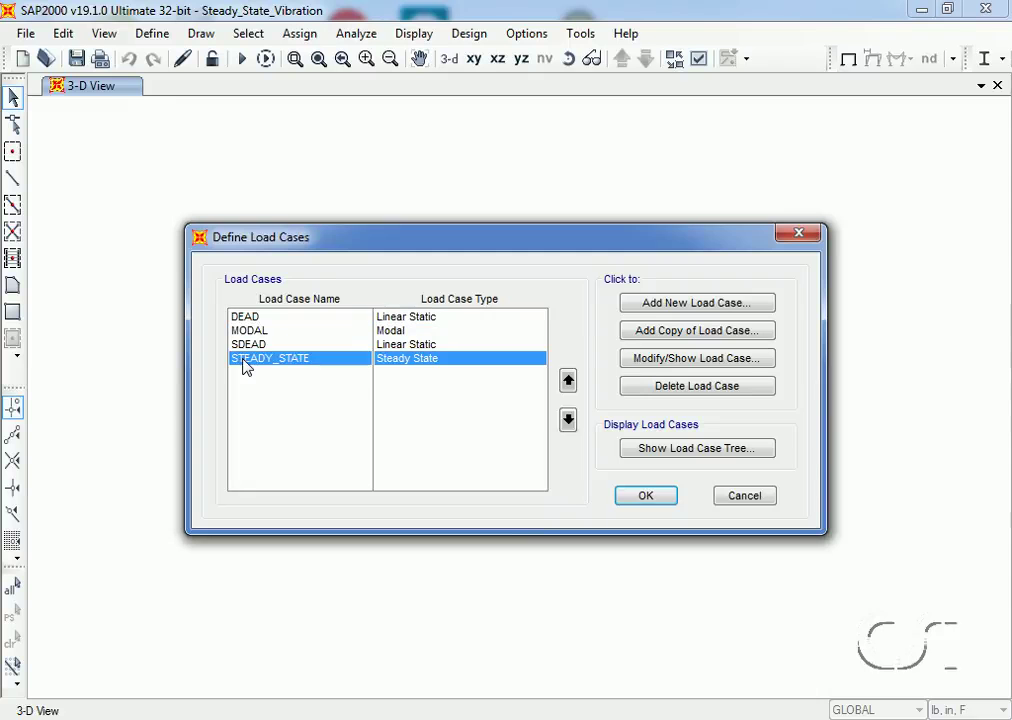
{"action": "left_click", "coordinate": [656, 360]}
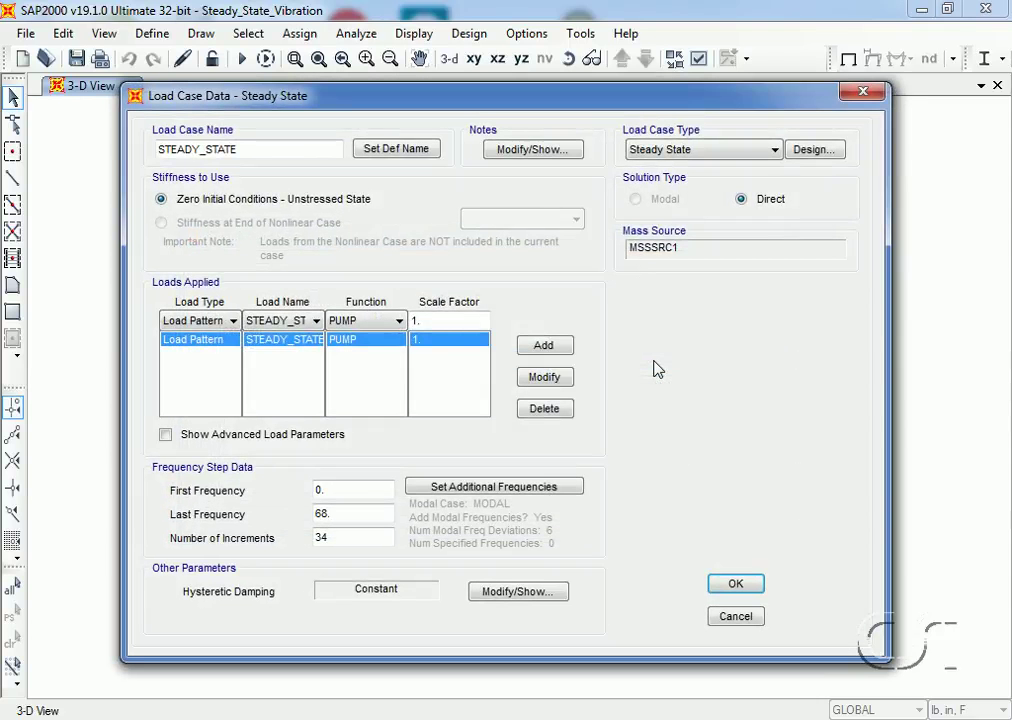
{"action": "left_click", "coordinate": [396, 321]}
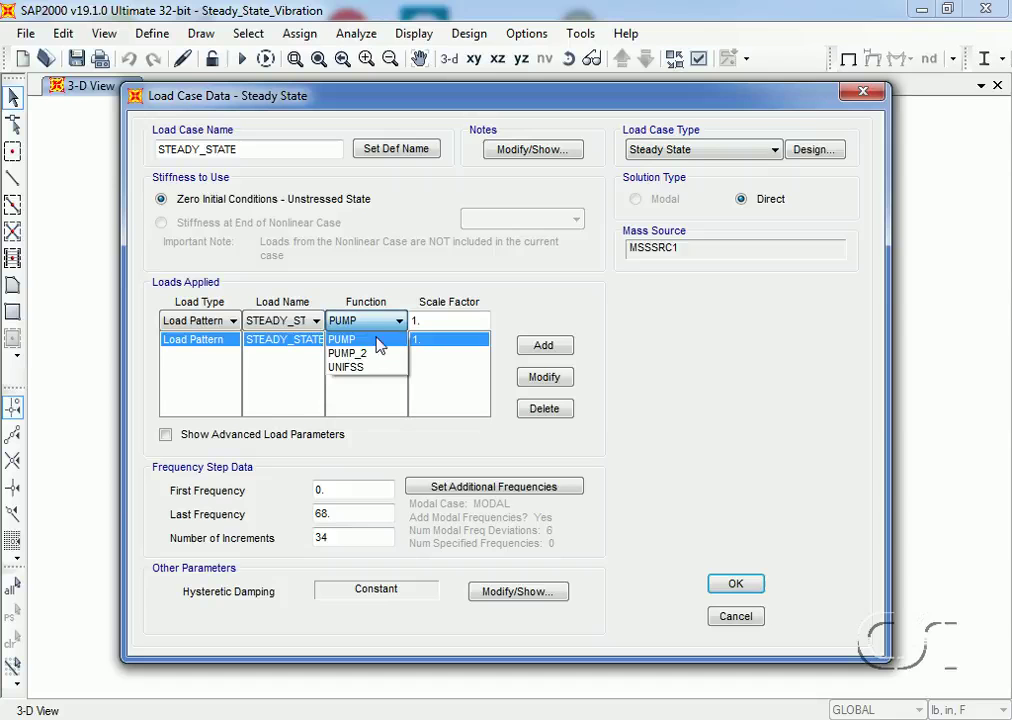
{"action": "left_click", "coordinate": [368, 353]}
{"action": "left_click", "coordinate": [545, 379]}
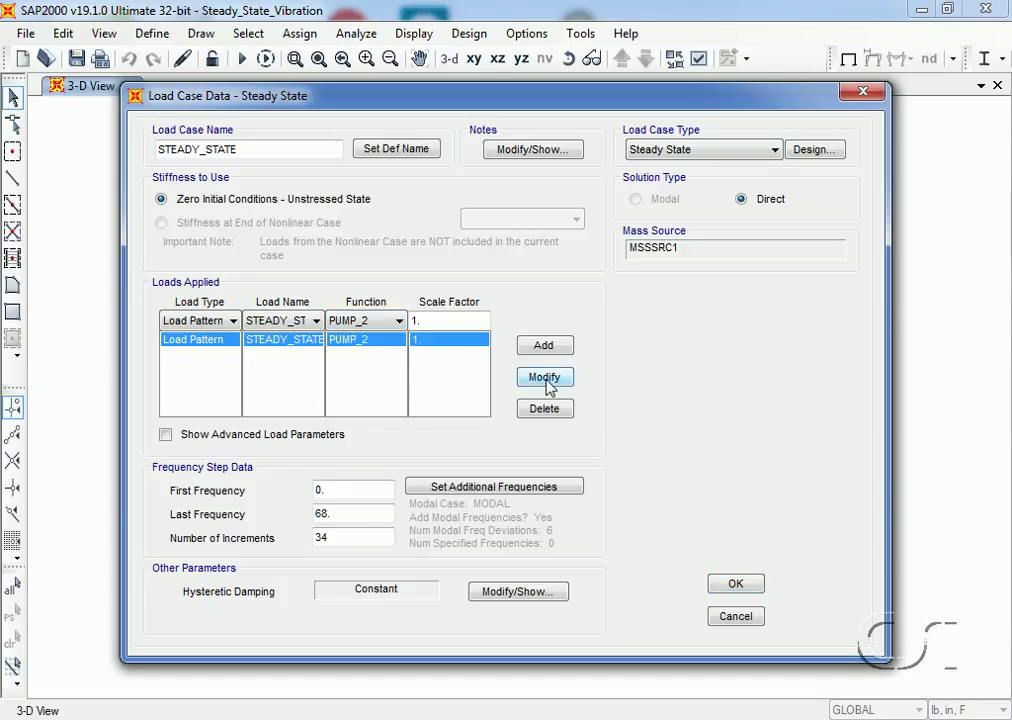
{"action": "left_click", "coordinate": [732, 585]}
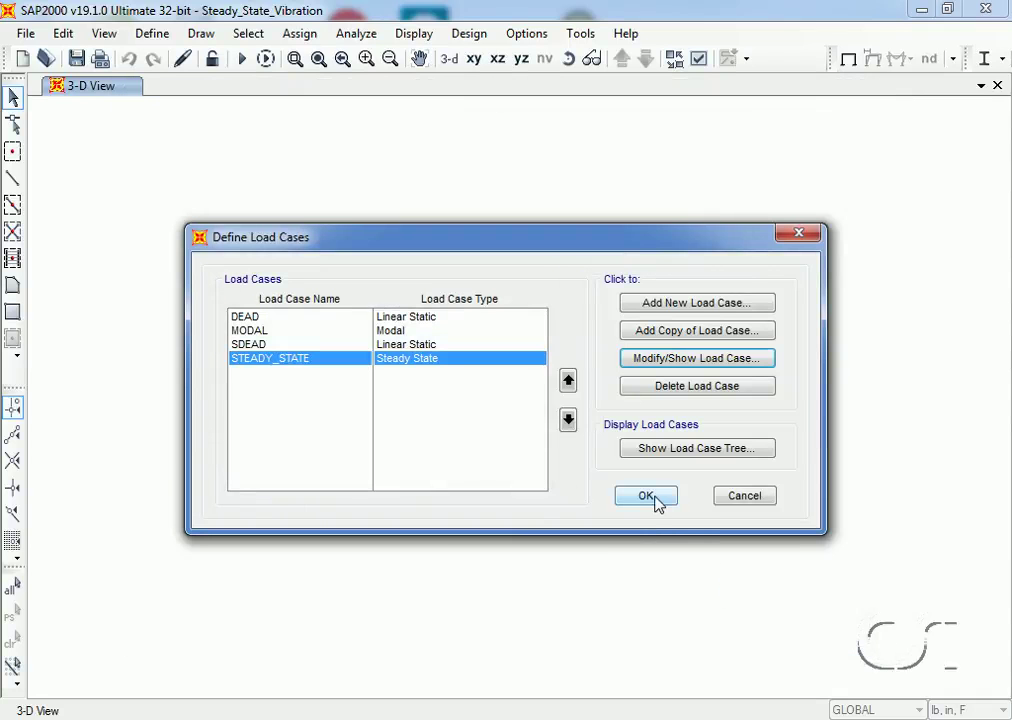
{"action": "left_click", "coordinate": [647, 497]}
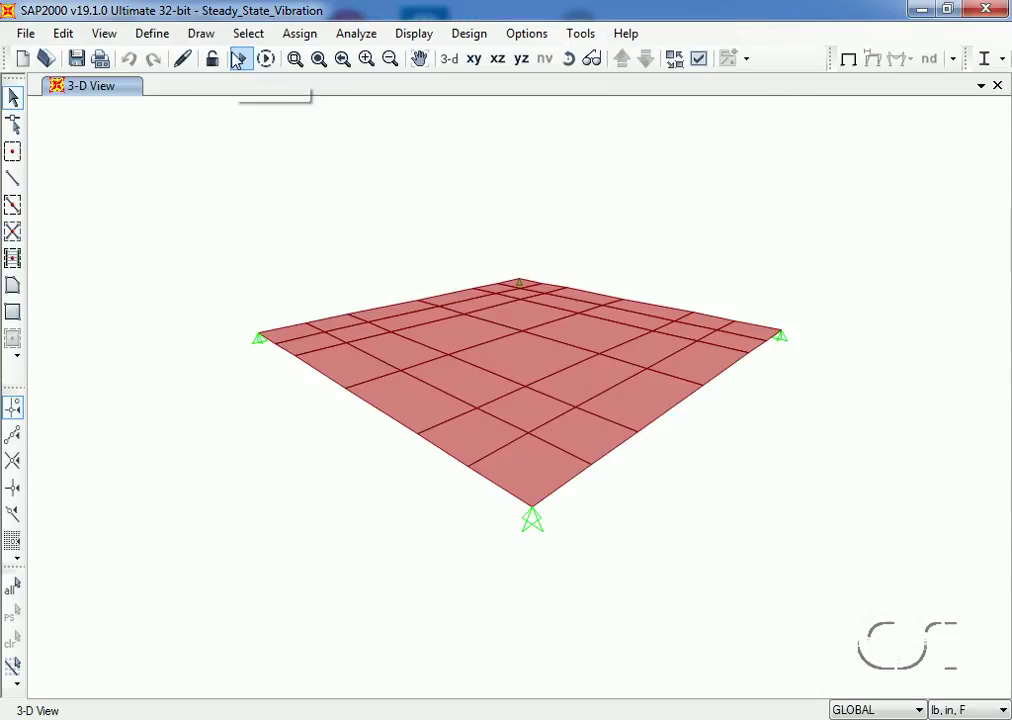
- Rerun the analysis with the new PUMP_2 forcing function so the DEAD deformed shape reappears
{"action": "left_click", "coordinate": [242, 62]}
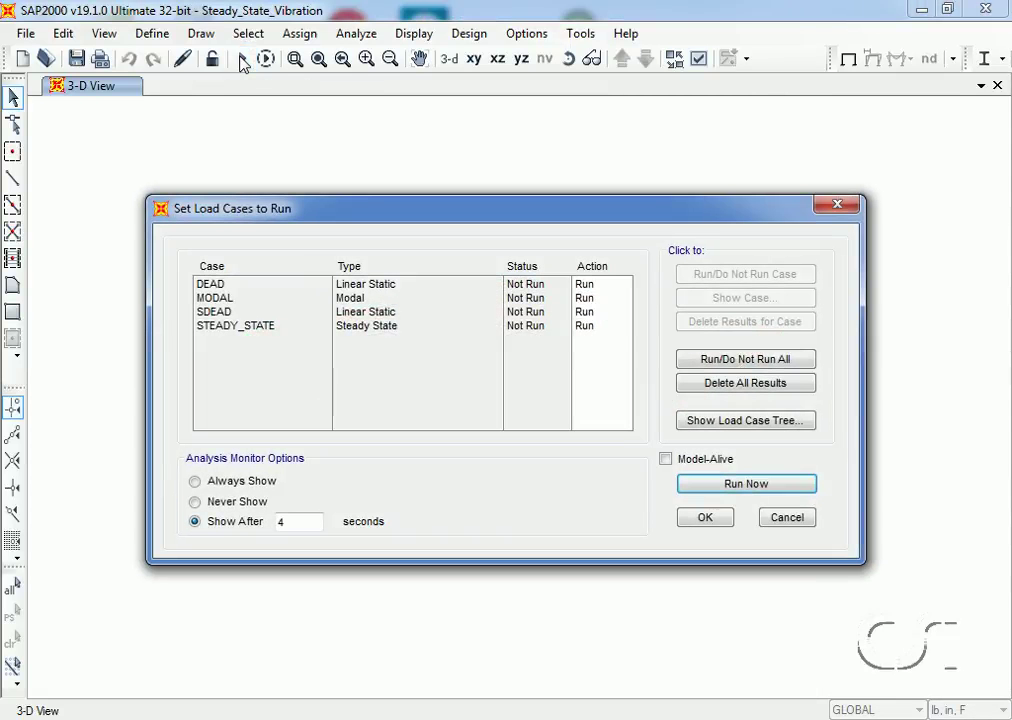
{"action": "left_click", "coordinate": [730, 486]}
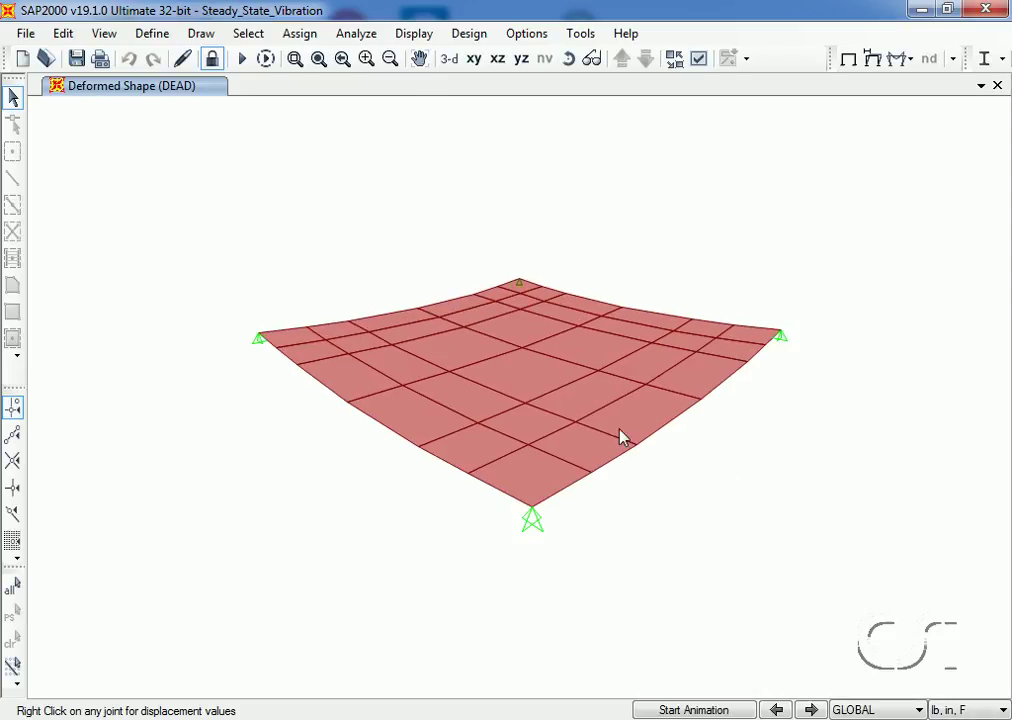
{"action": "left_click", "coordinate": [414, 33]}
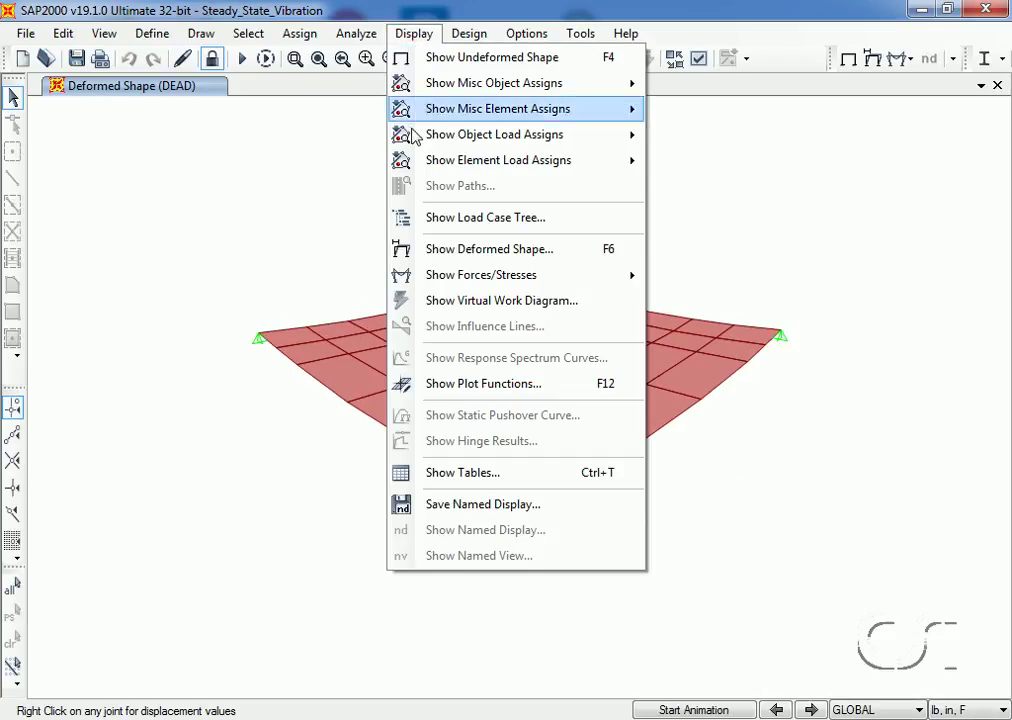
- Plot Joint28's STEADY_STATE acceleration magnitude versus frequency, peaking at 8.157e-01 at 8.552
{"action": "left_click", "coordinate": [470, 386]}
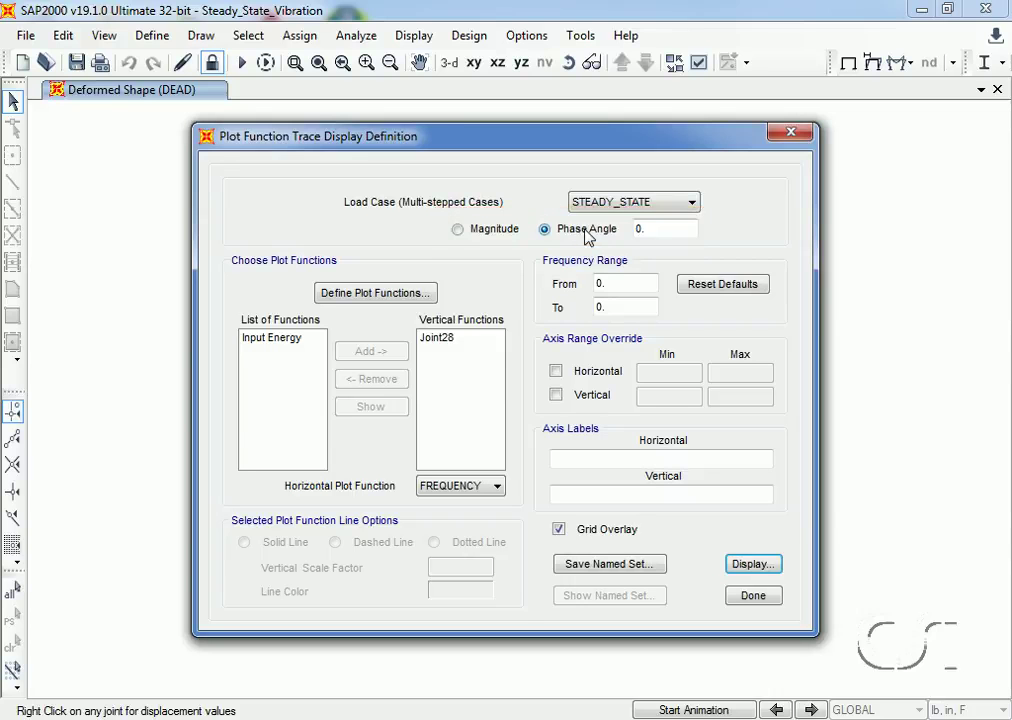
{"action": "left_click", "coordinate": [458, 231]}
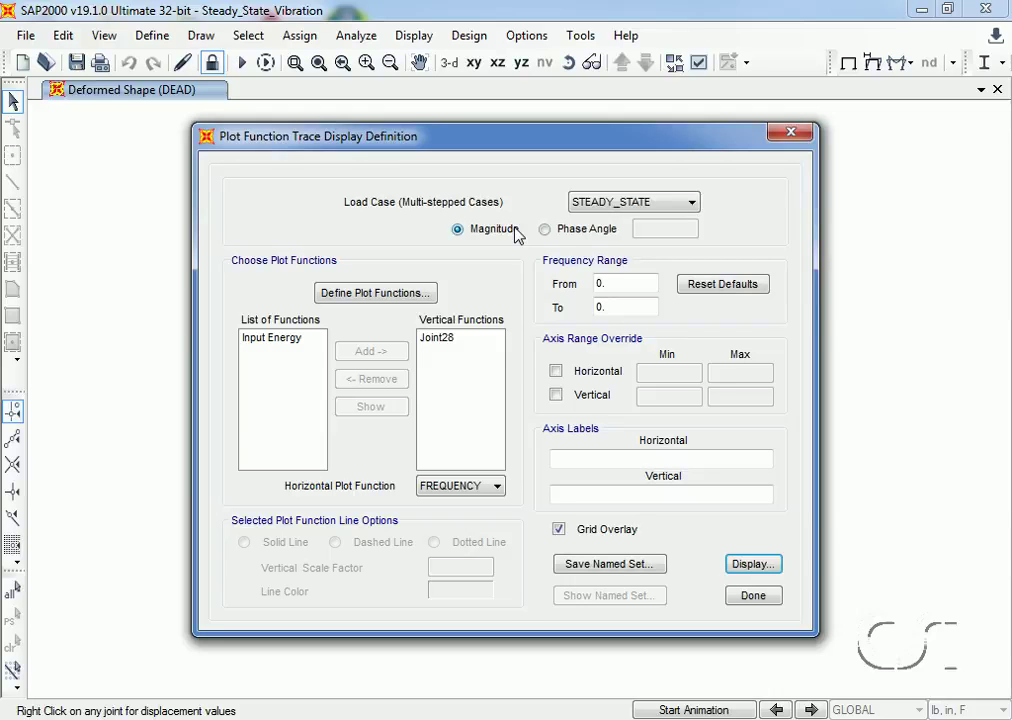
{"action": "left_click", "coordinate": [455, 342]}
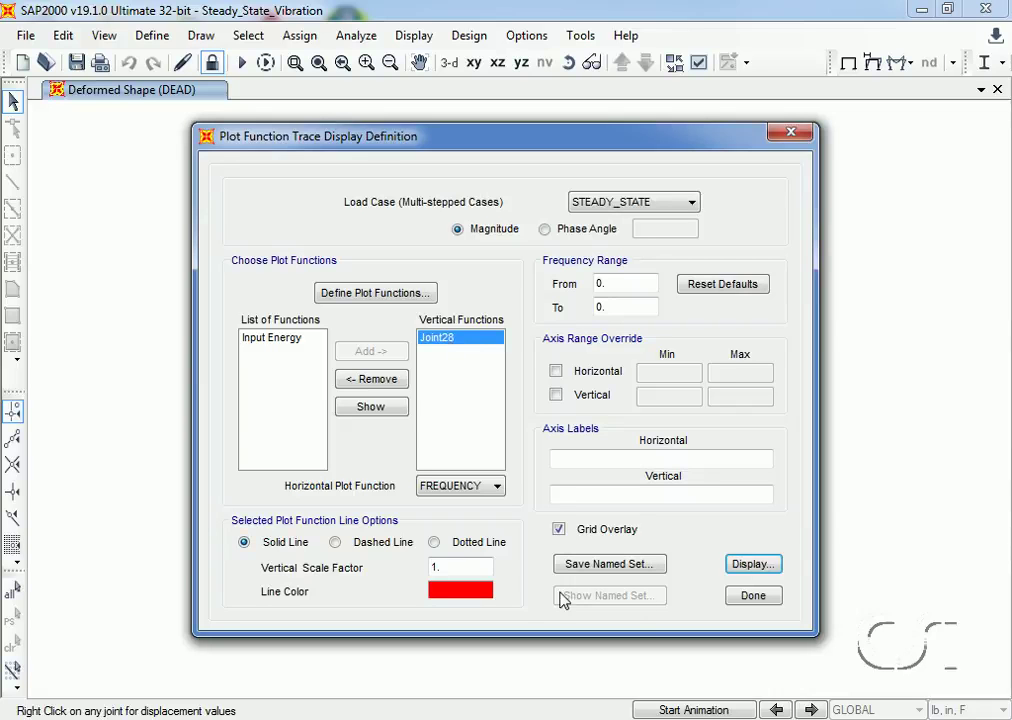
{"action": "left_click", "coordinate": [742, 564]}
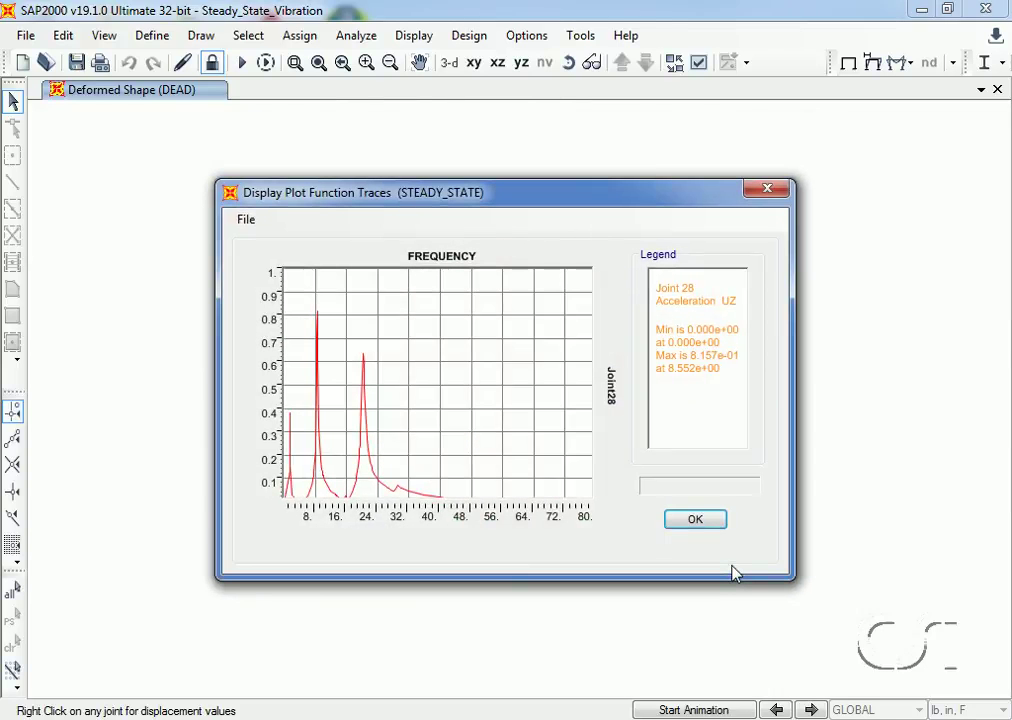